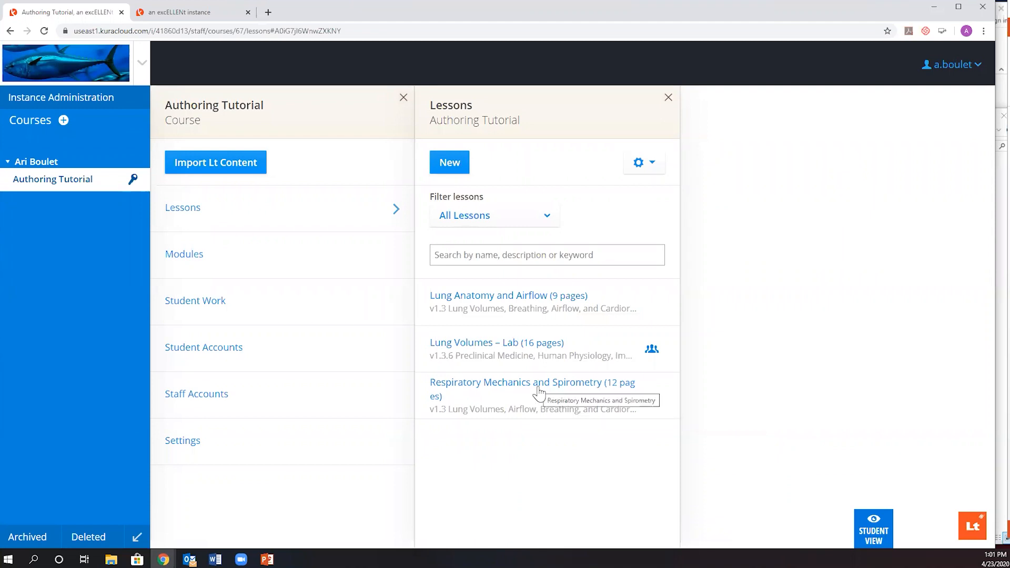
# Step: Rename the Respiratory Mechanics and Spirometry lesson to "Lab 1: Respiratory Mechanics and Spirometry" and finish editing its details
pyautogui.click(539, 394)
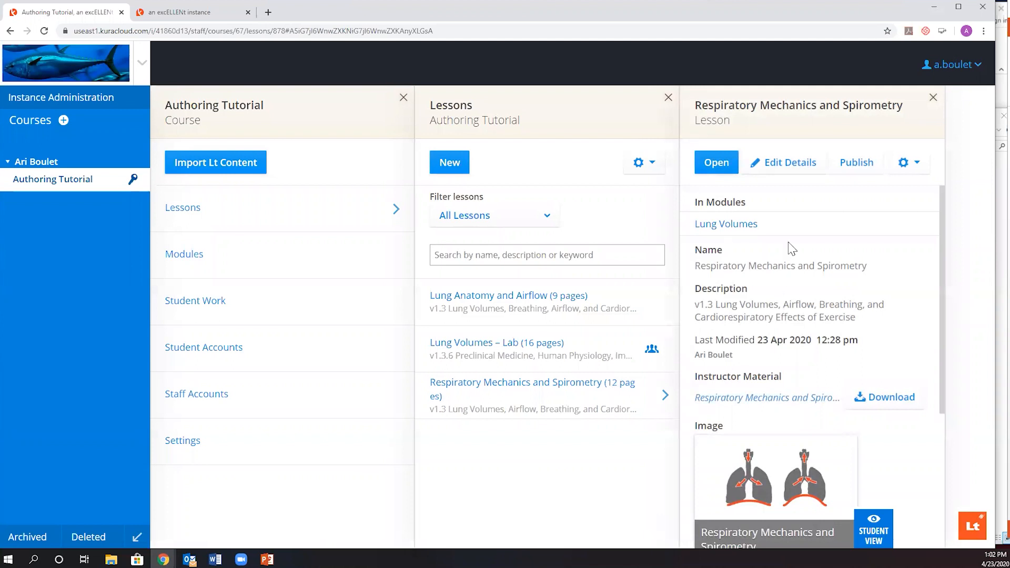
pyautogui.click(789, 163)
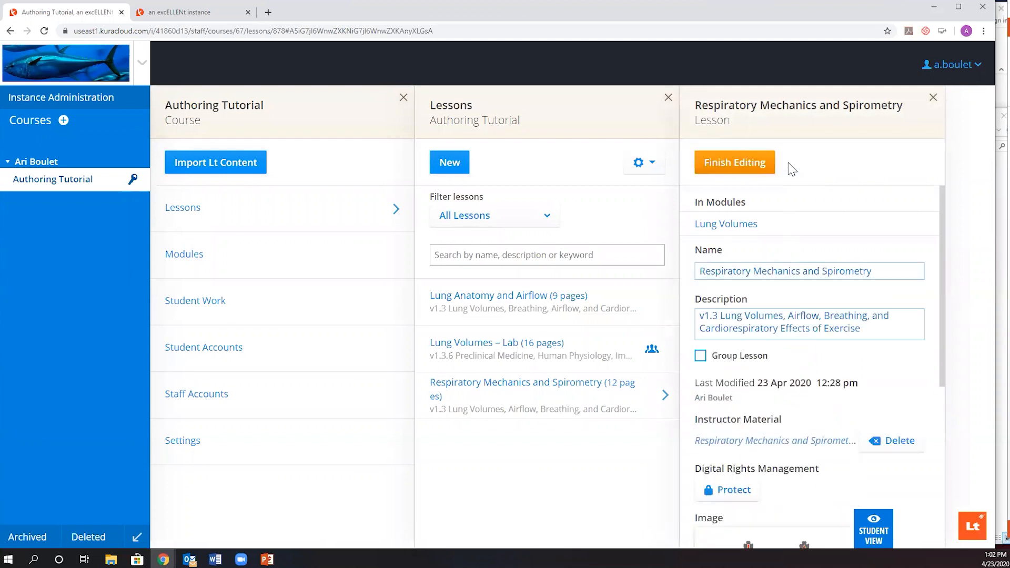
pyautogui.click(700, 271)
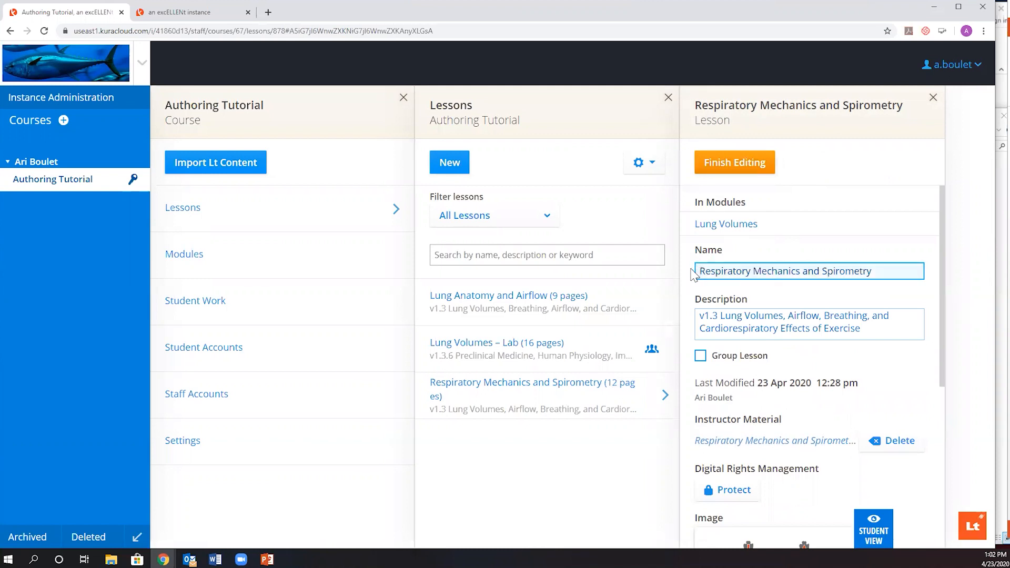
pyautogui.write('Lab 1:')
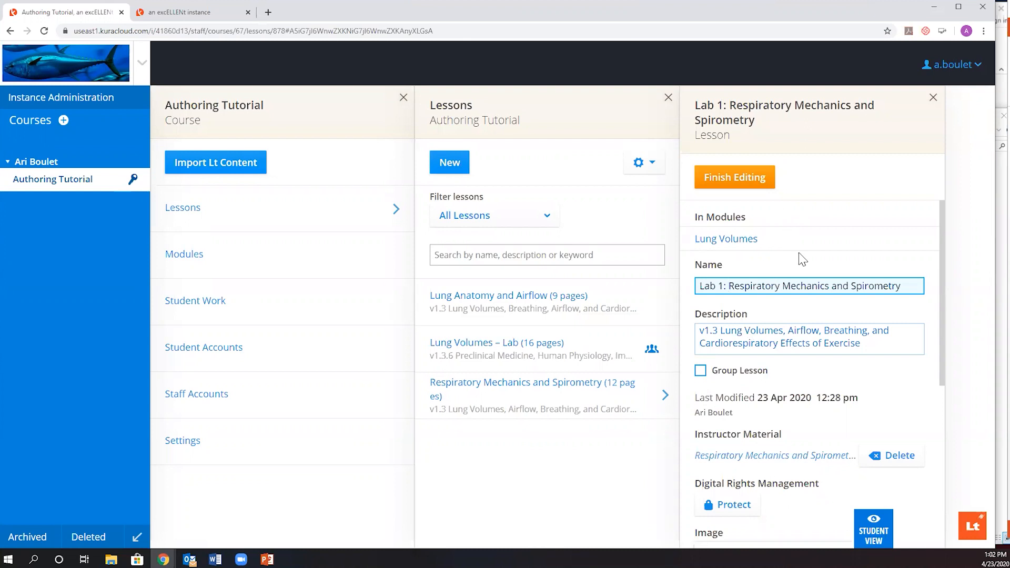
pyautogui.click(754, 183)
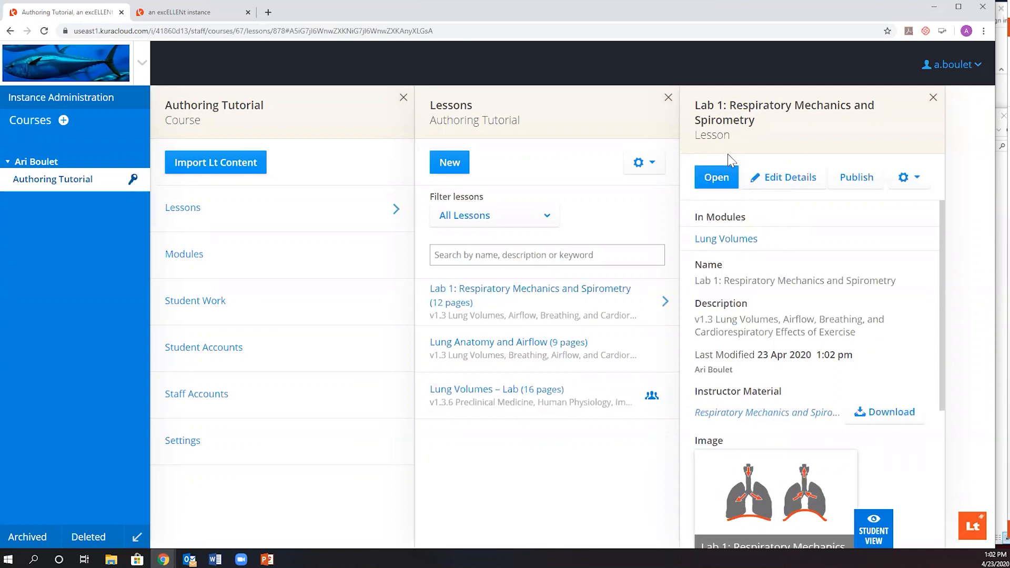
# Step: Open the Lab 1 lesson and look through the minipages and text of its Pressure and volume page
pyautogui.click(715, 179)
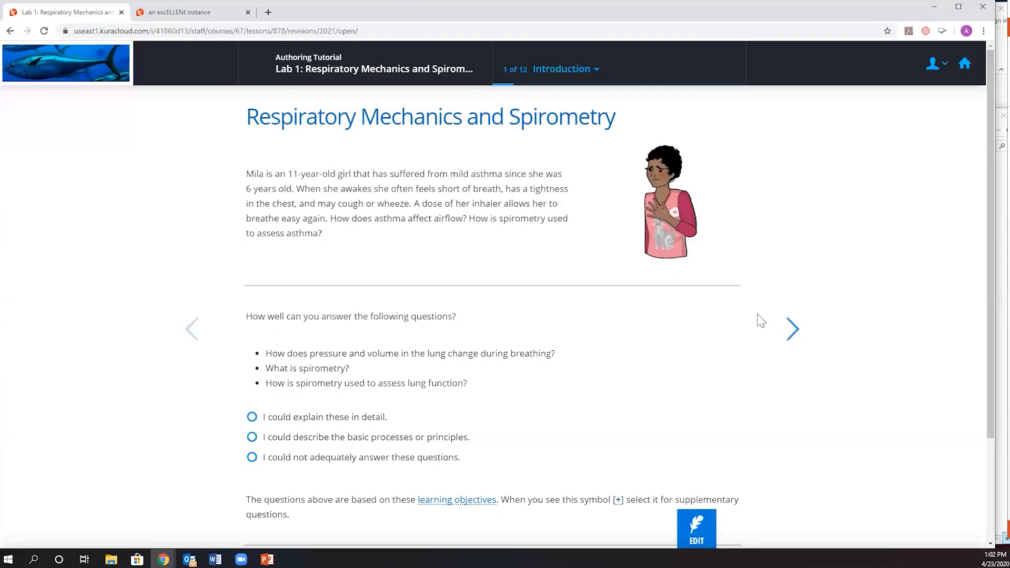
pyautogui.click(792, 337)
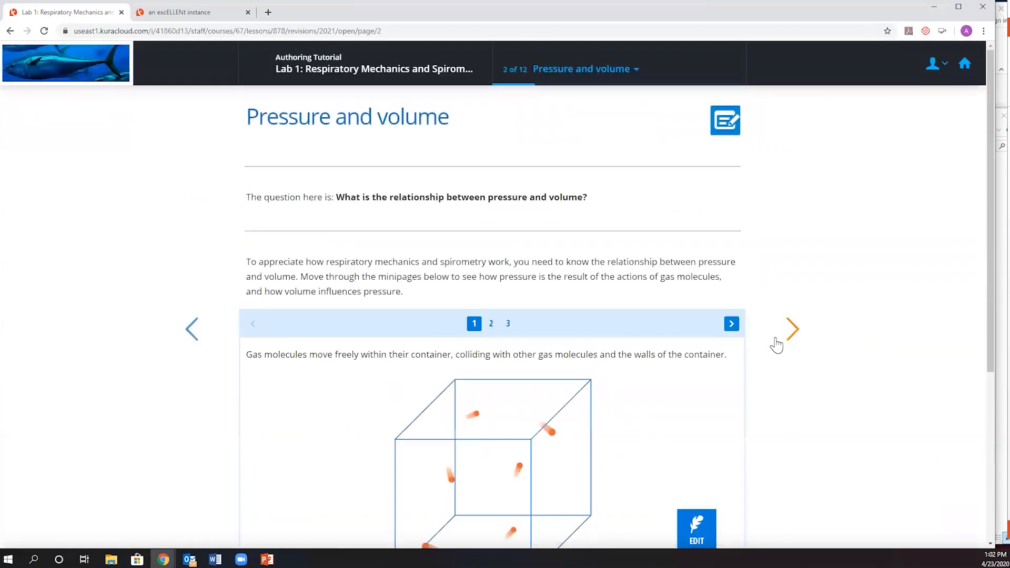
pyautogui.click(731, 327)
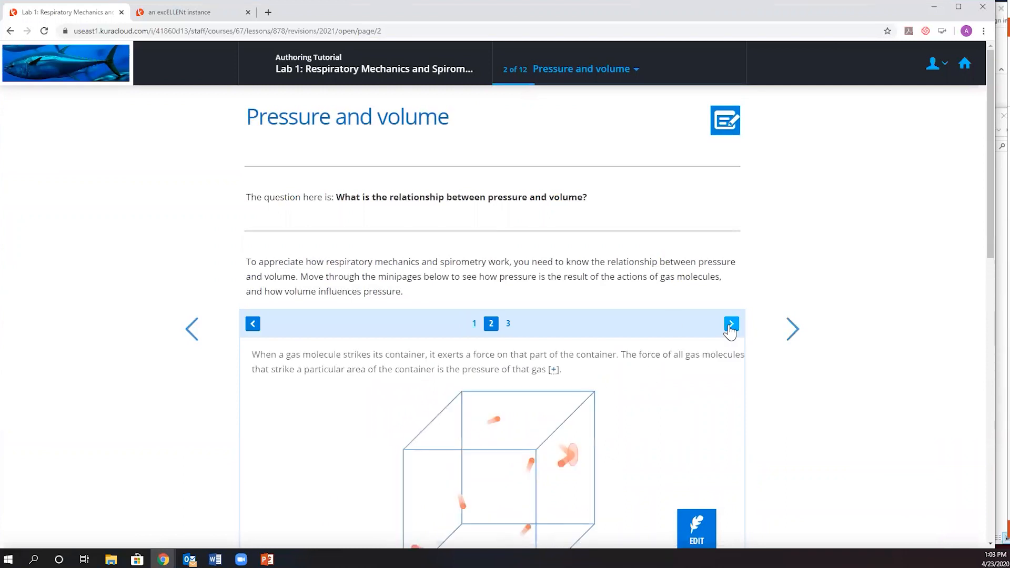
pyautogui.click(732, 325)
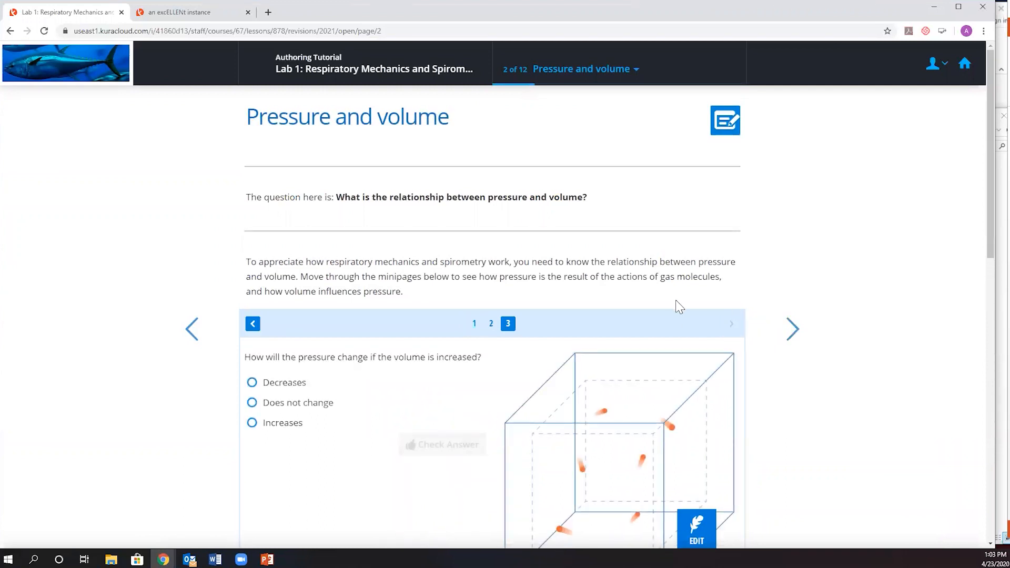
pyautogui.scroll(-7, 769, 313)
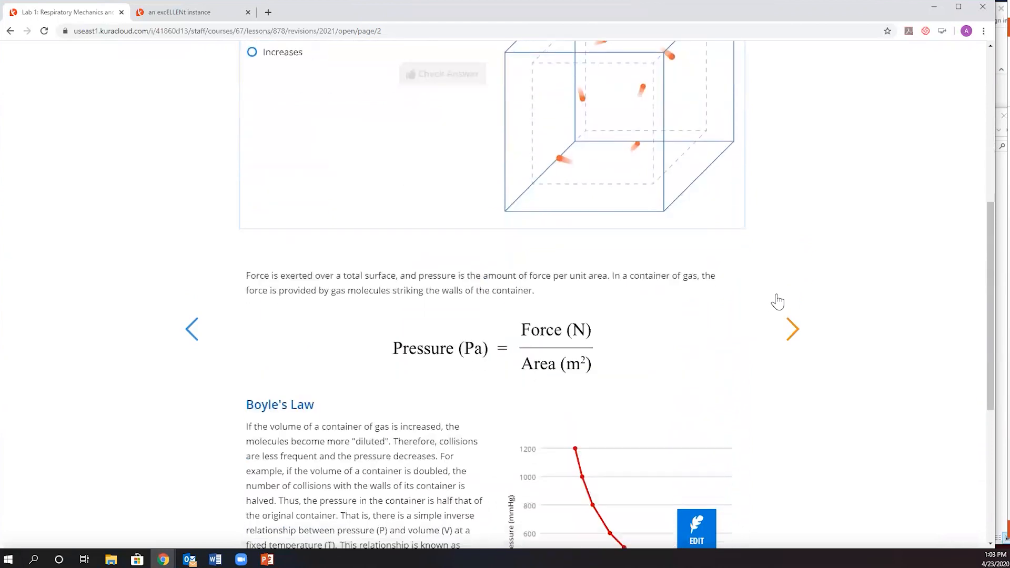
pyautogui.scroll(-2, 779, 298)
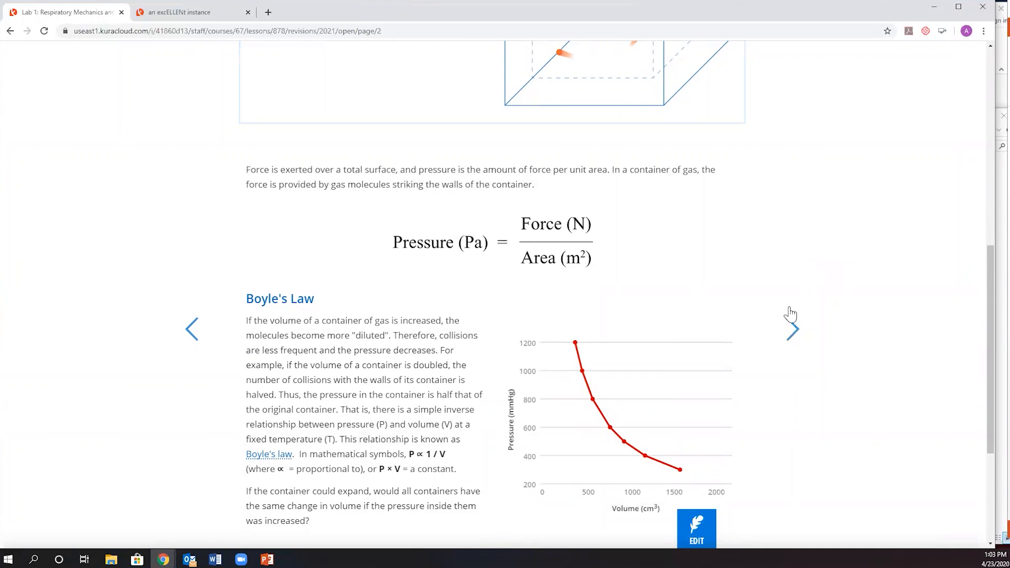
pyautogui.scroll(-1, 813, 309)
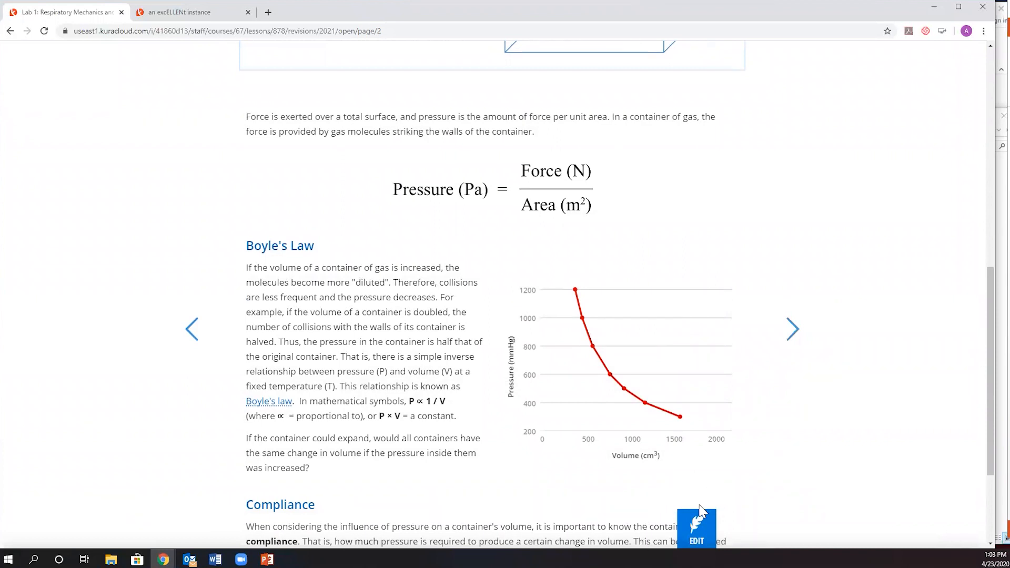
# Step: Switch the lesson to editing mode on the Pressure and volume page
pyautogui.click(698, 536)
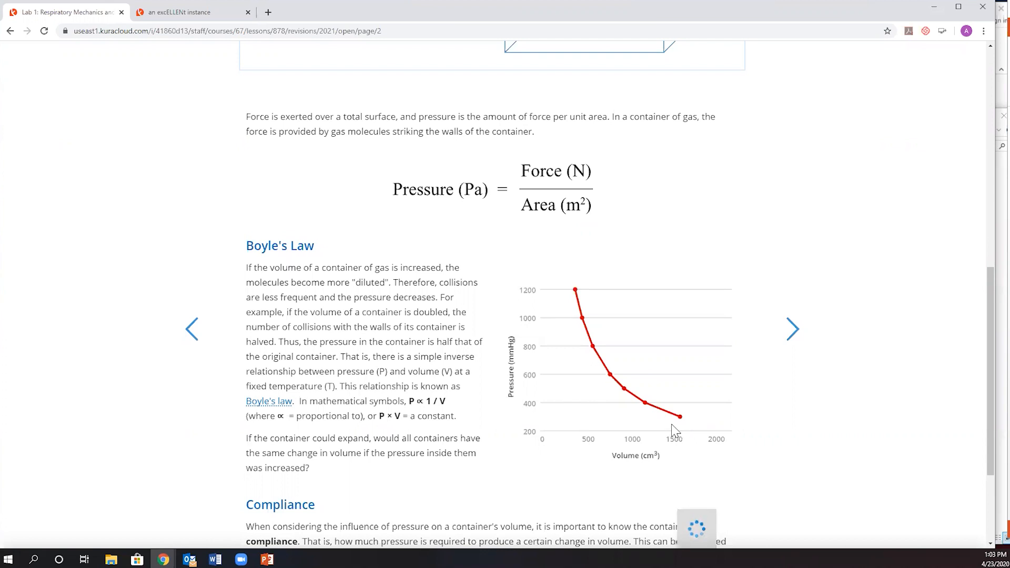
pyautogui.scroll(-2, 690, 429)
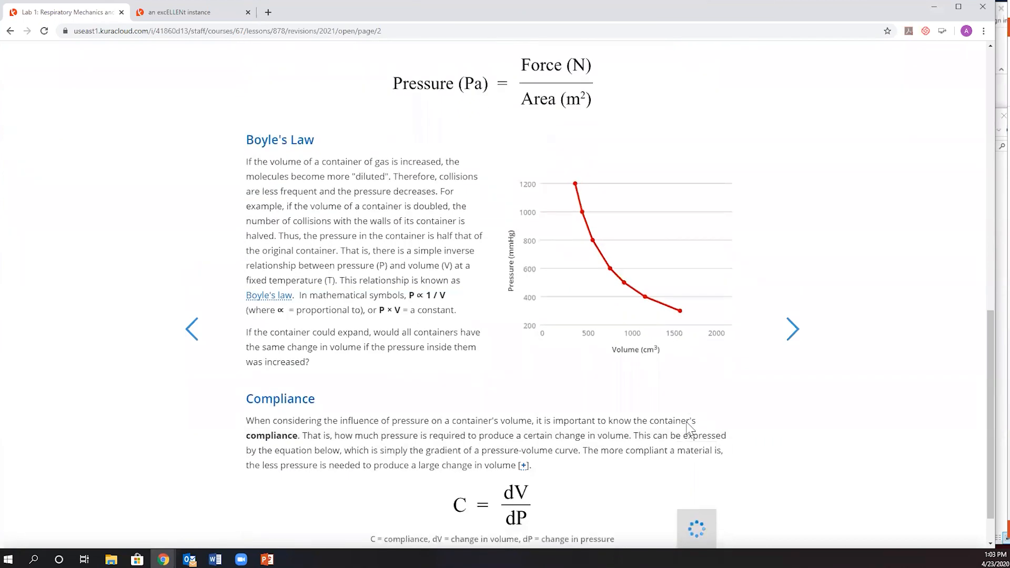
pyautogui.scroll(-1, 690, 429)
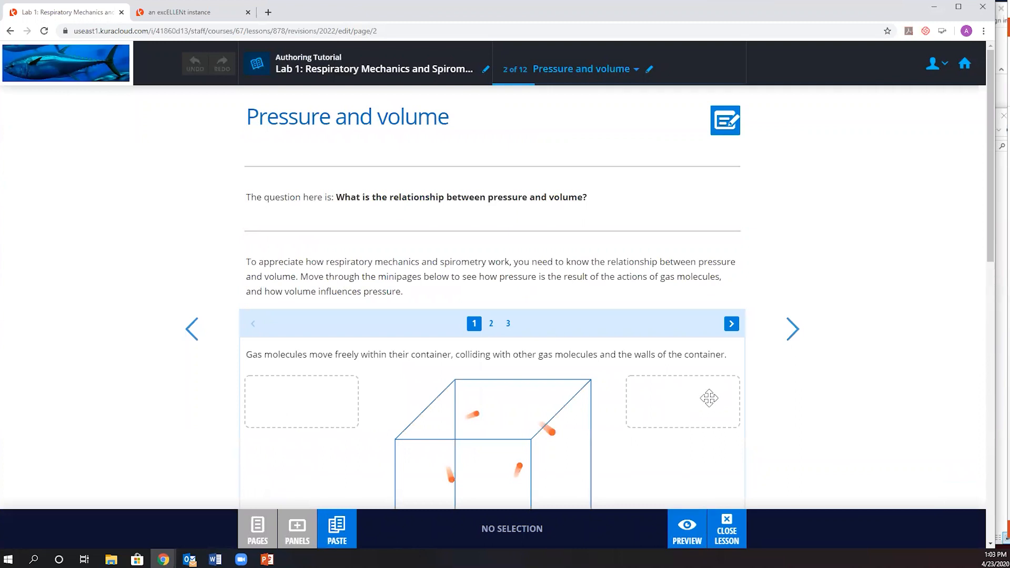
# Step: Select the page title, the minipages and the Boyle's Law graph in turn to examine their panel editing options
pyautogui.click(436, 122)
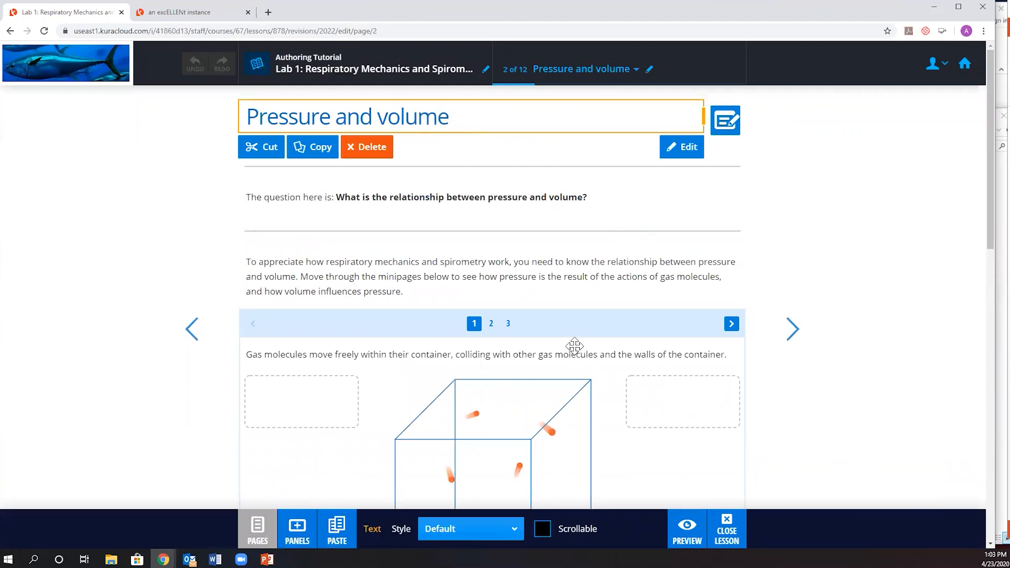
pyautogui.click(573, 330)
pyautogui.scroll(-8, 573, 330)
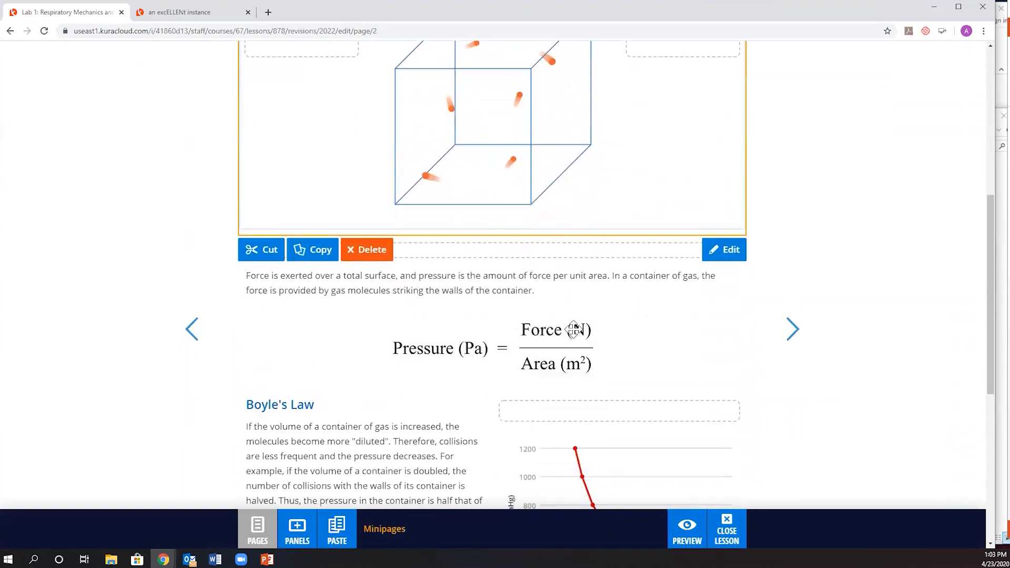
pyautogui.click(631, 327)
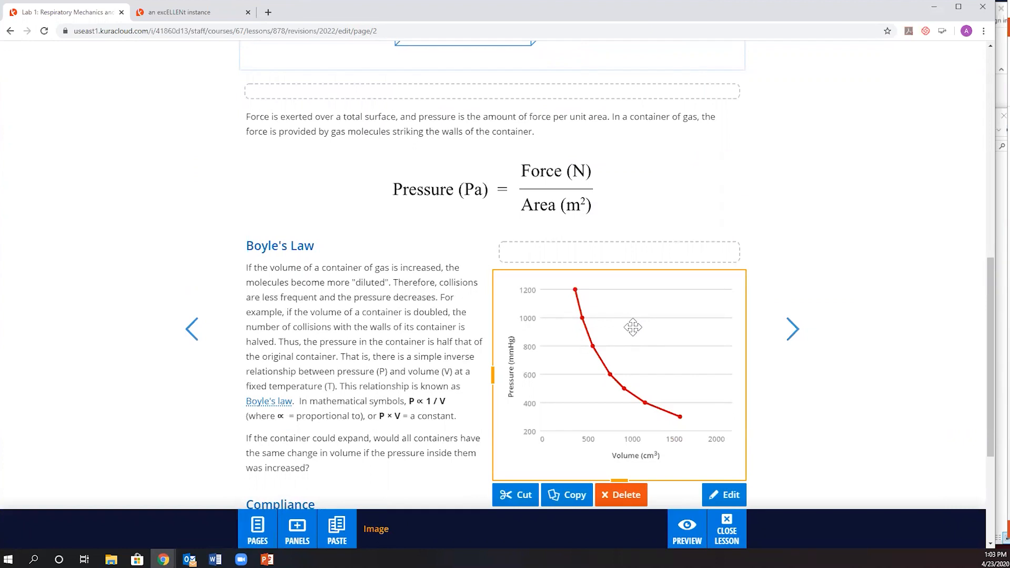
pyautogui.scroll(-1, 636, 330)
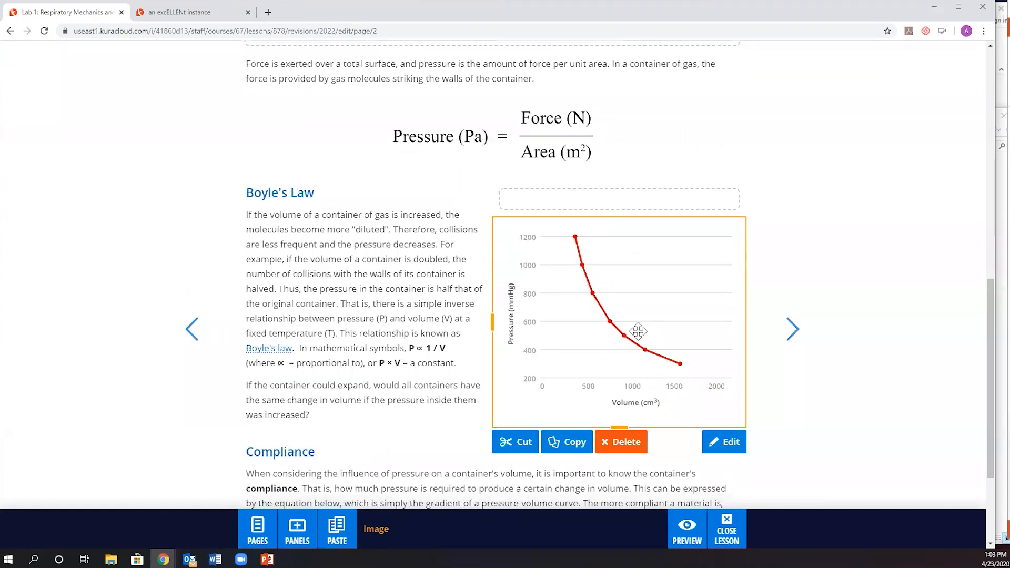
# Step: Open the Boyle's Law text panel for editing and make its "Boyle's Law" heading bold
pyautogui.click(406, 310)
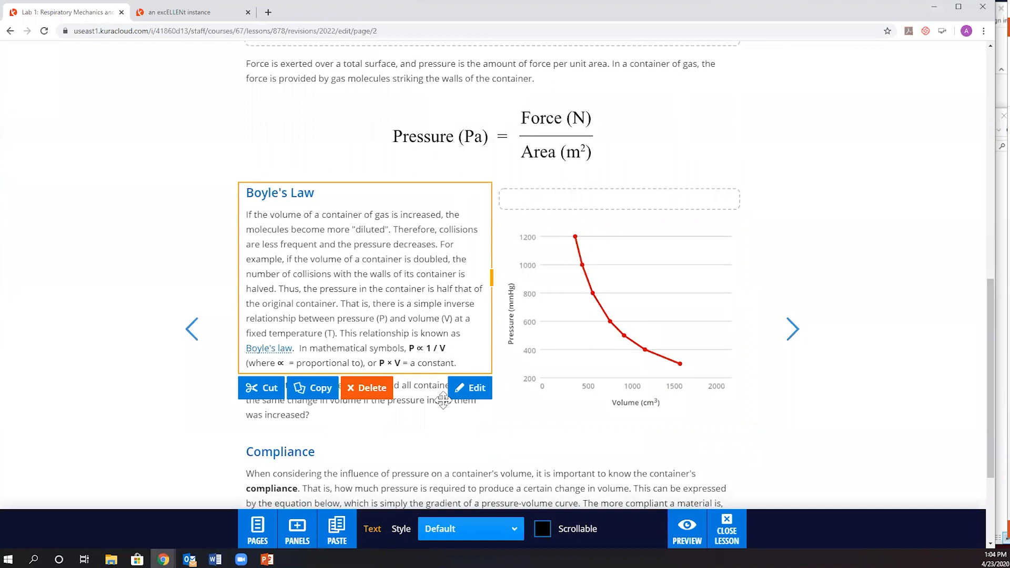
pyautogui.doubleClick(414, 297)
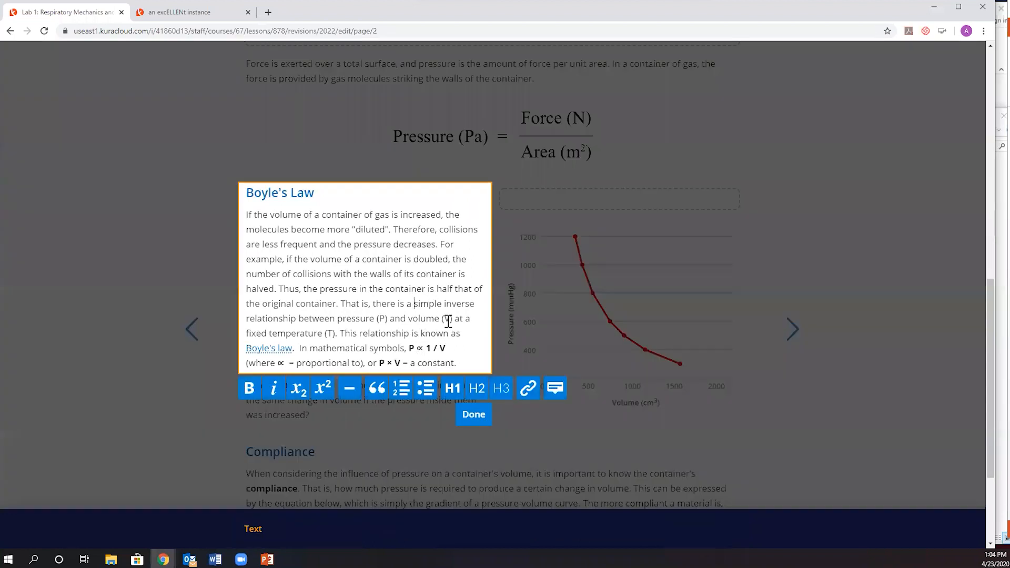
pyautogui.moveTo(245, 193); pyautogui.dragTo(314, 191)
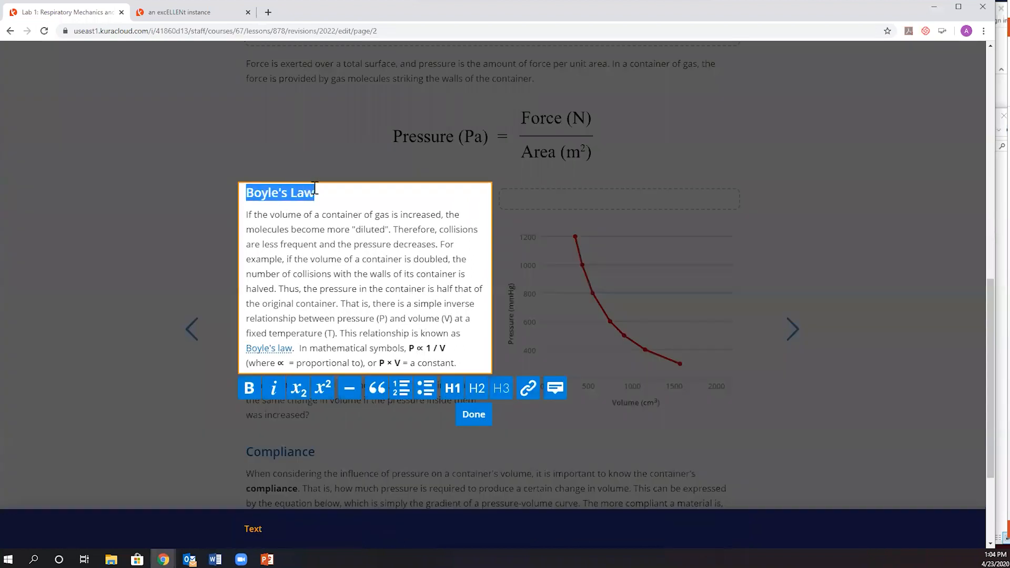
pyautogui.click(250, 389)
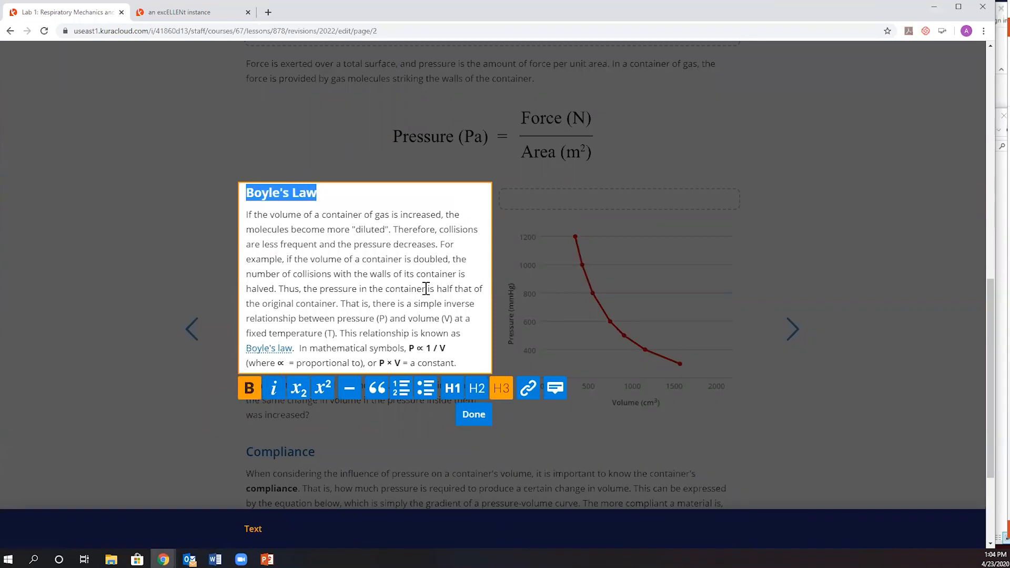
pyautogui.click(401, 283)
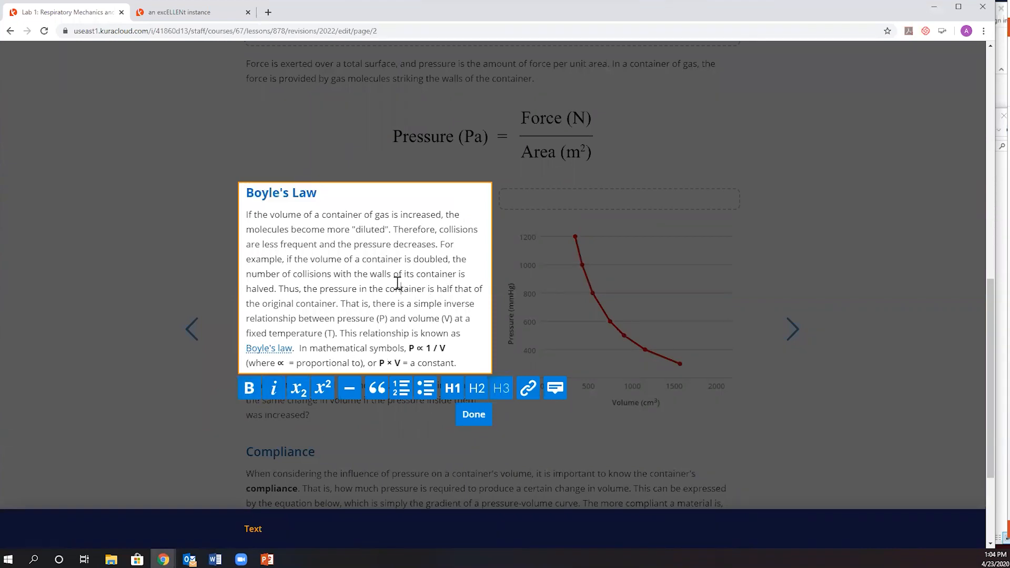
# Step: Italicise the word "container" in the sentence about half the pressure and finish editing the Boyle's Law text
pyautogui.doubleClick(401, 284)
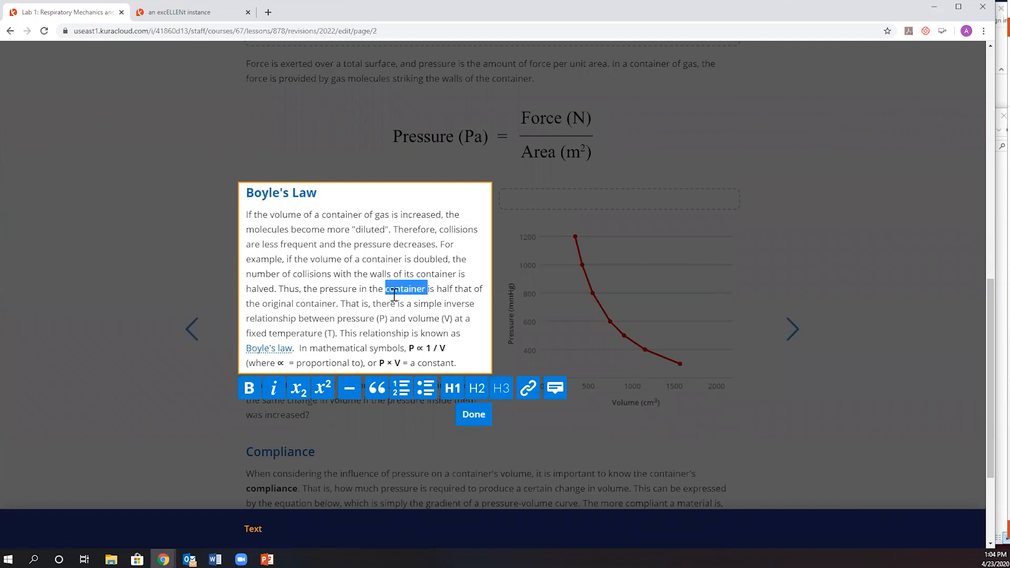
pyautogui.click(274, 389)
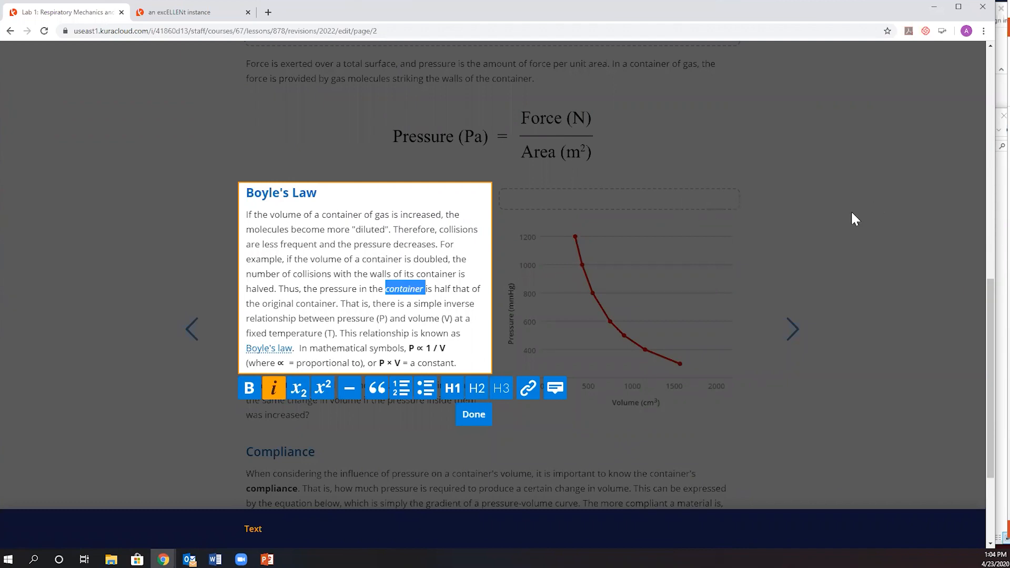
pyautogui.click(478, 415)
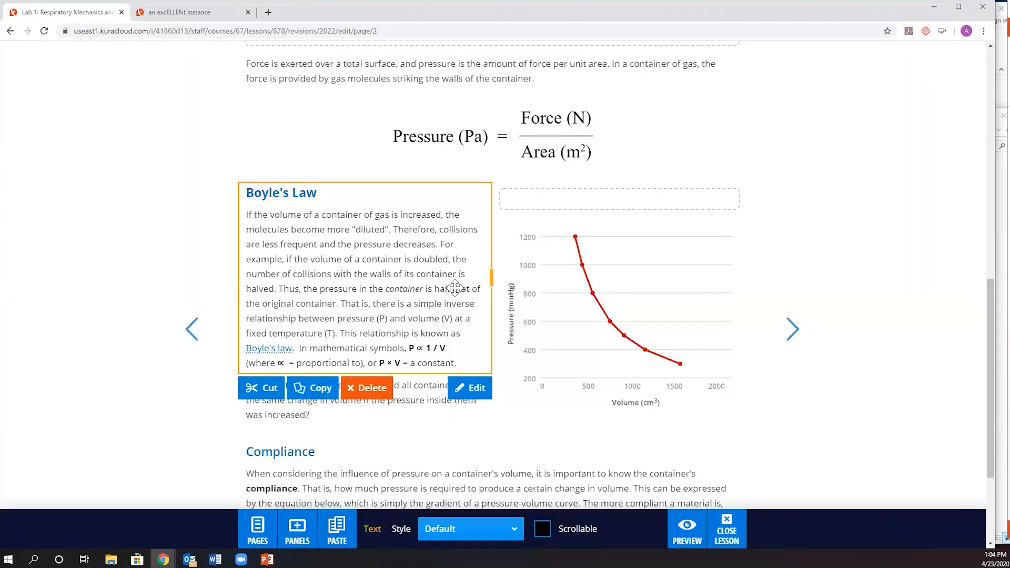
# Step: Move the Compliance text panel above the Boyle's Law section, directly below the pressure equation
pyautogui.scroll(-3, 455, 288)
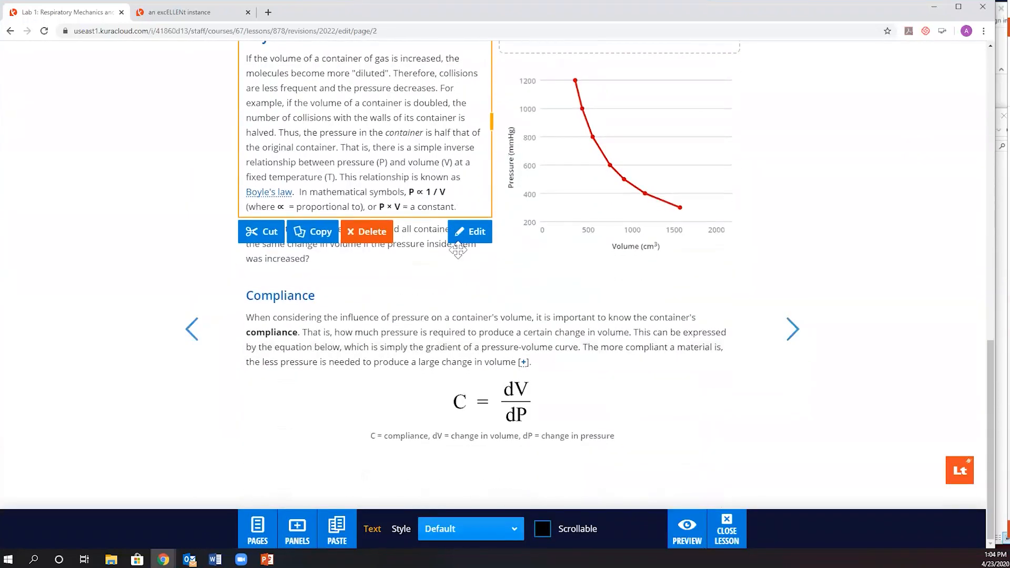
pyautogui.scroll(1, 458, 258)
pyautogui.click(467, 375)
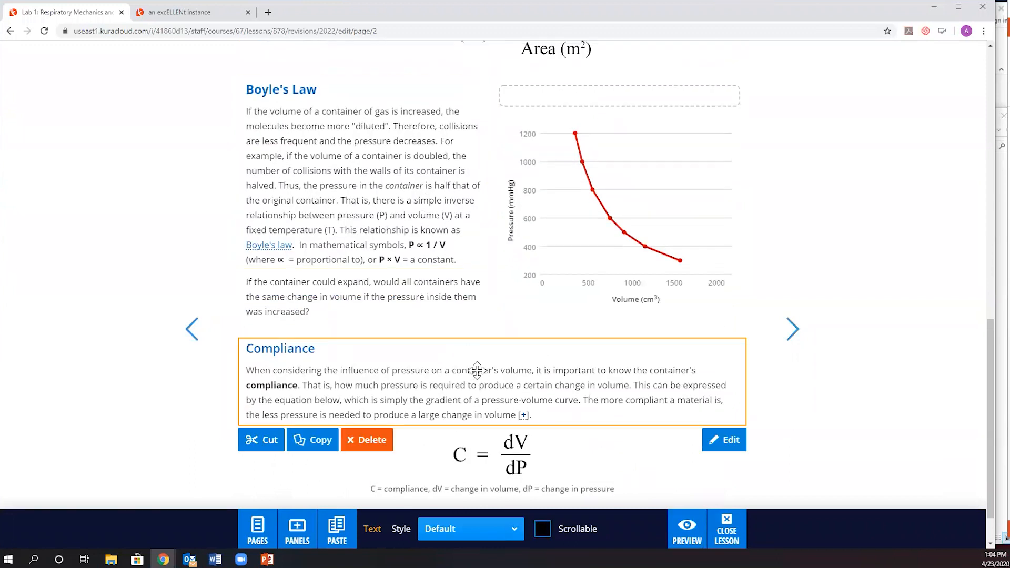
pyautogui.moveTo(478, 380); pyautogui.dragTo(528, 98)
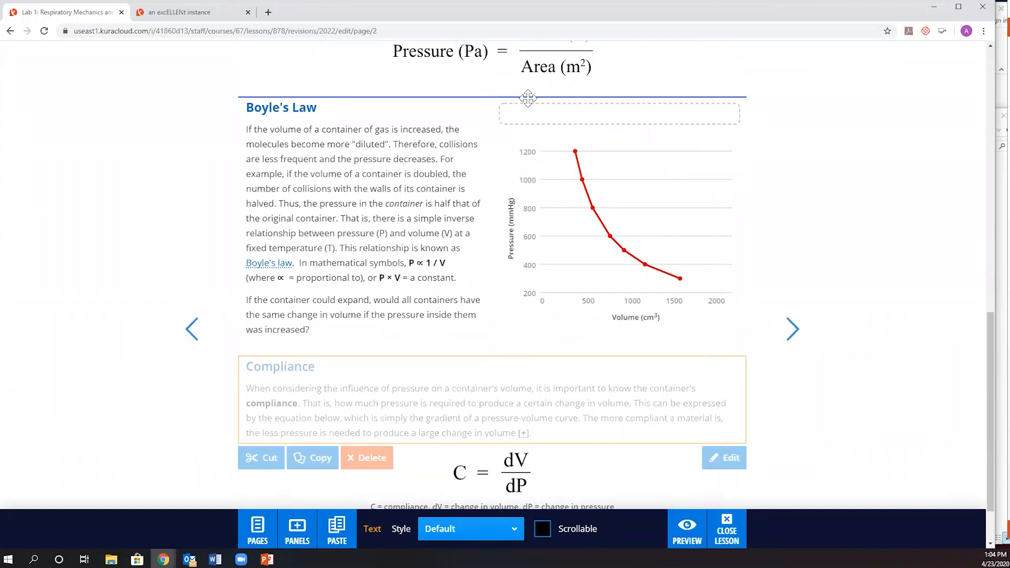
pyautogui.moveTo(528, 97); pyautogui.dragTo(528, 100)
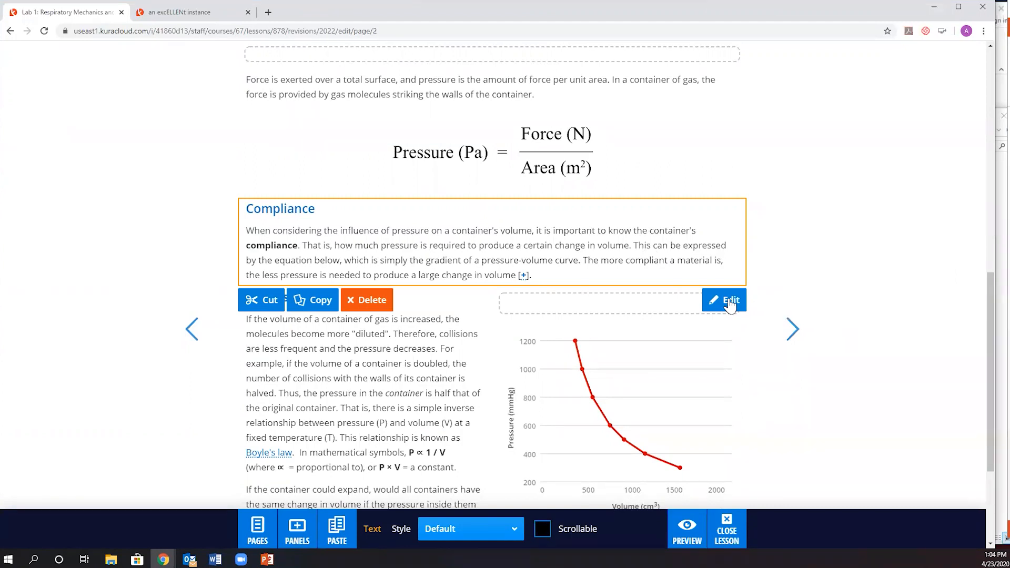
# Step: Resize the pressure-volume graph image beside the Boyle's Law text to be slightly shorter
pyautogui.click(625, 382)
pyautogui.scroll(-3, 626, 387)
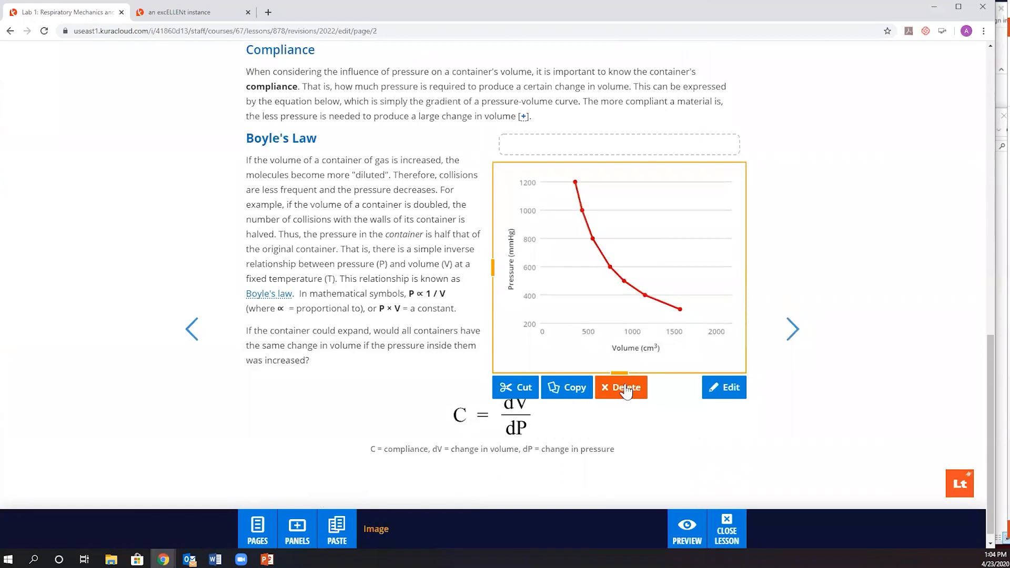
pyautogui.moveTo(623, 370)
pyautogui.mouseDown()
pyautogui.moveTo(621, 313)
pyautogui.moveTo(628, 362)
pyautogui.mouseUp()
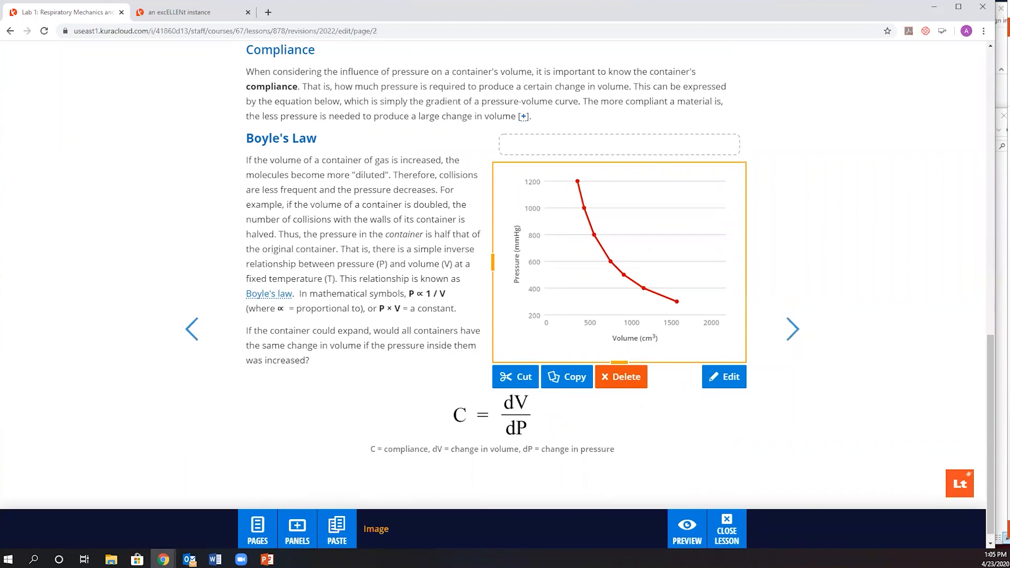
# Step: Examine the panel types available for the lesson page, including the question panels
pyautogui.click(297, 529)
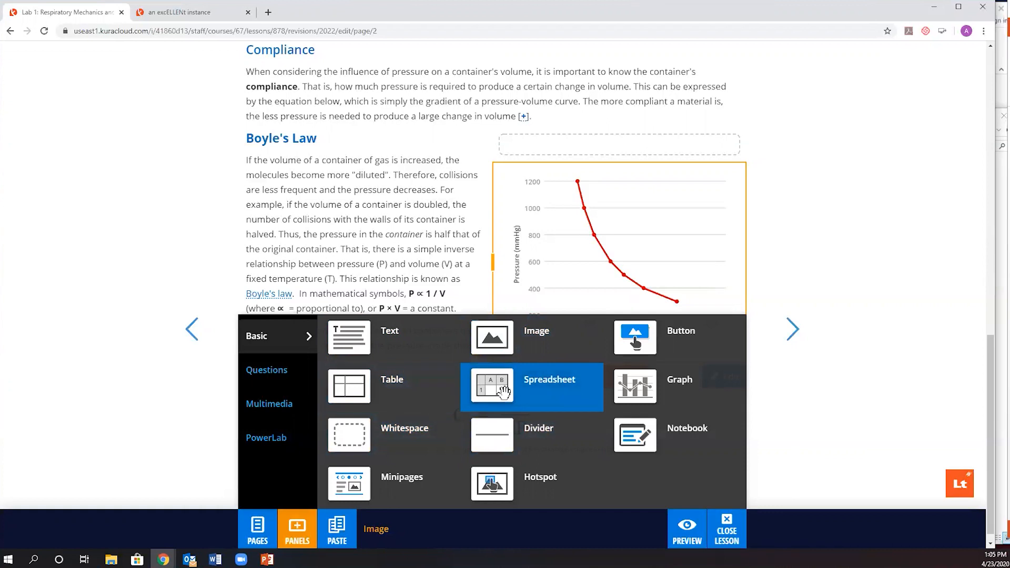
pyautogui.click(274, 375)
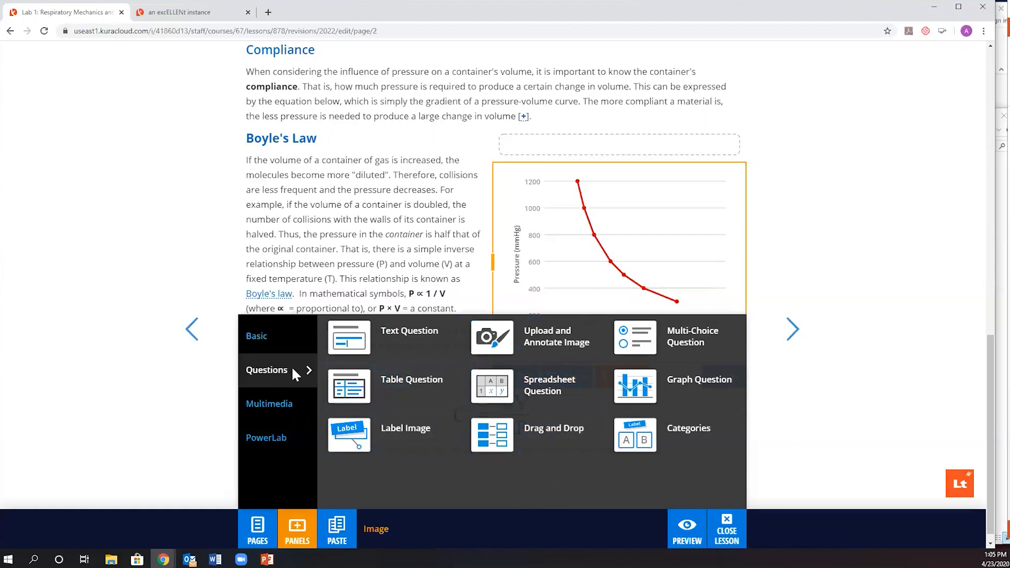
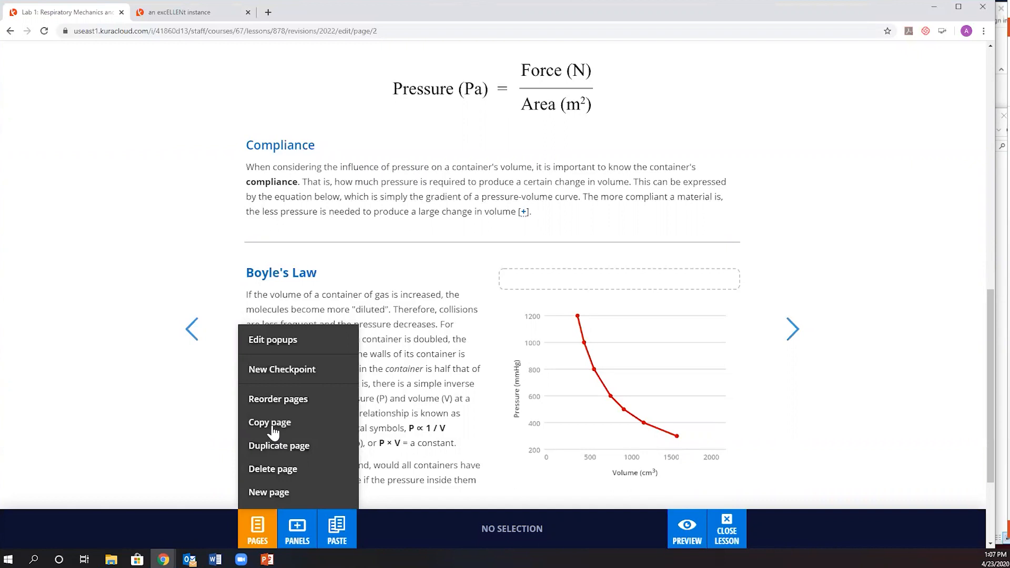
# Step: Examine the lesson's page order and the other page management options
pyautogui.click(282, 401)
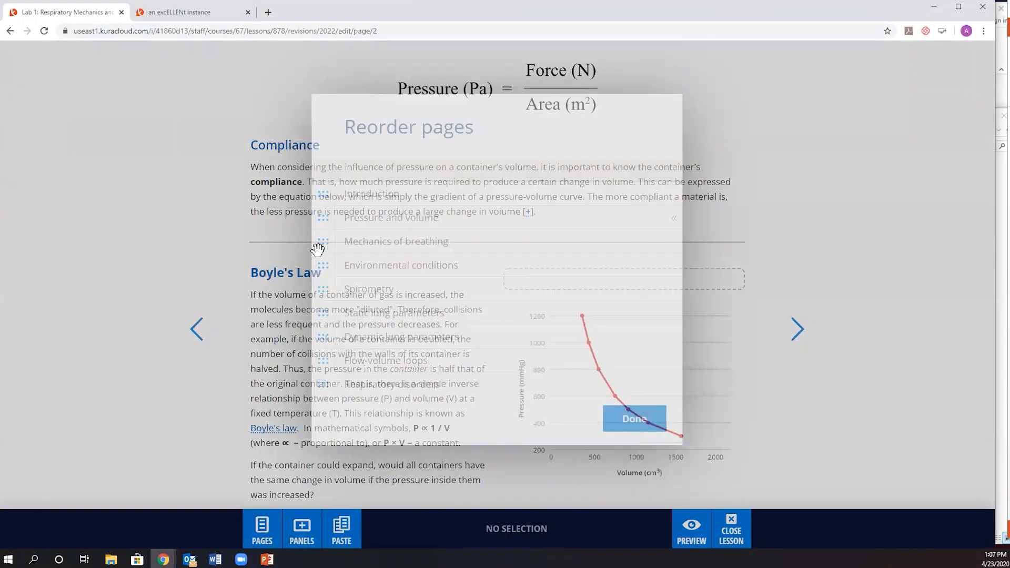
pyautogui.click(628, 415)
pyautogui.click(258, 524)
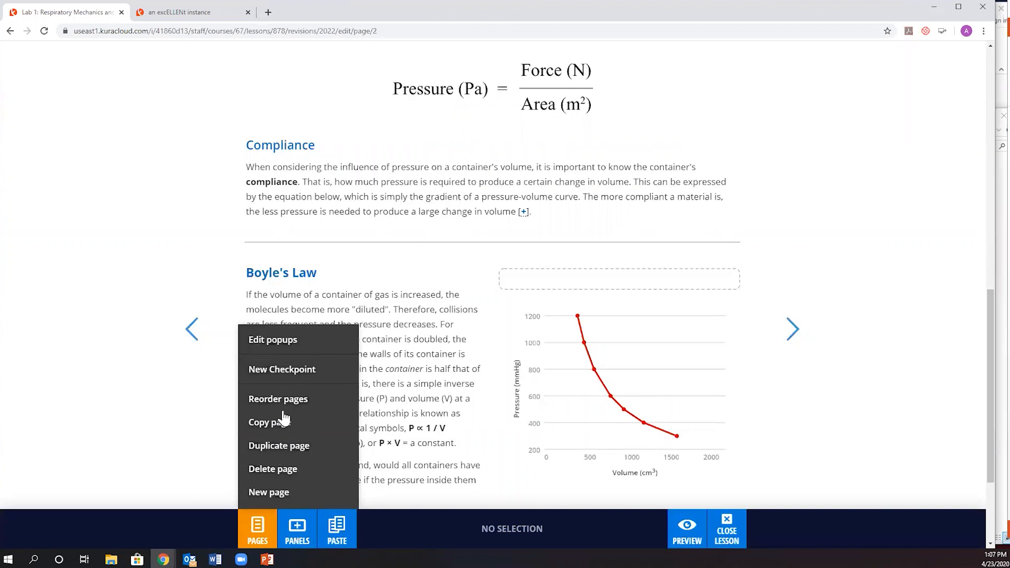
pyautogui.click(397, 529)
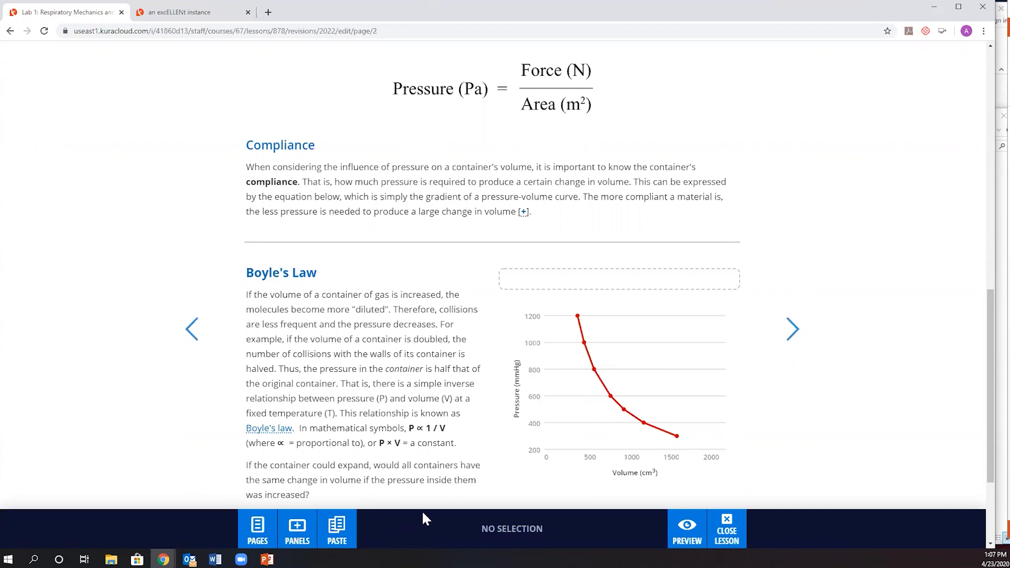
# Step: Switch to the second browser tab and create a new lesson in the Authoring Tutorial course
pyautogui.click(184, 14)
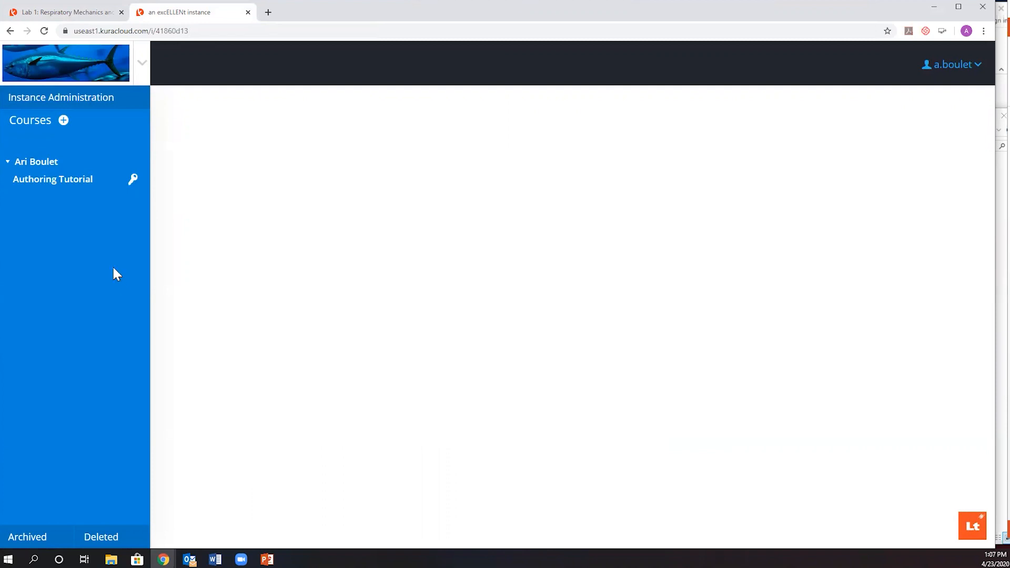
pyautogui.click(112, 181)
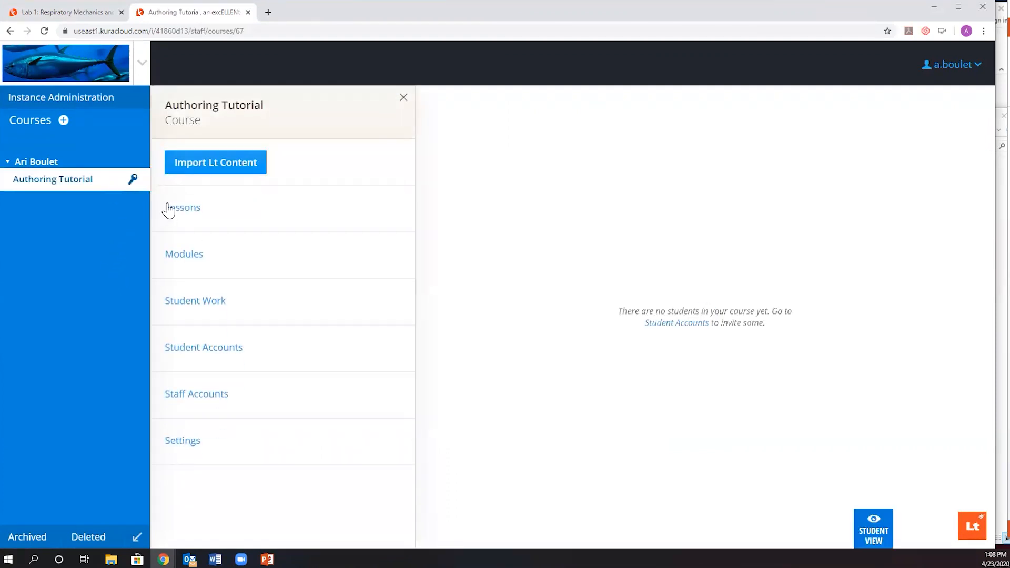
pyautogui.click(181, 215)
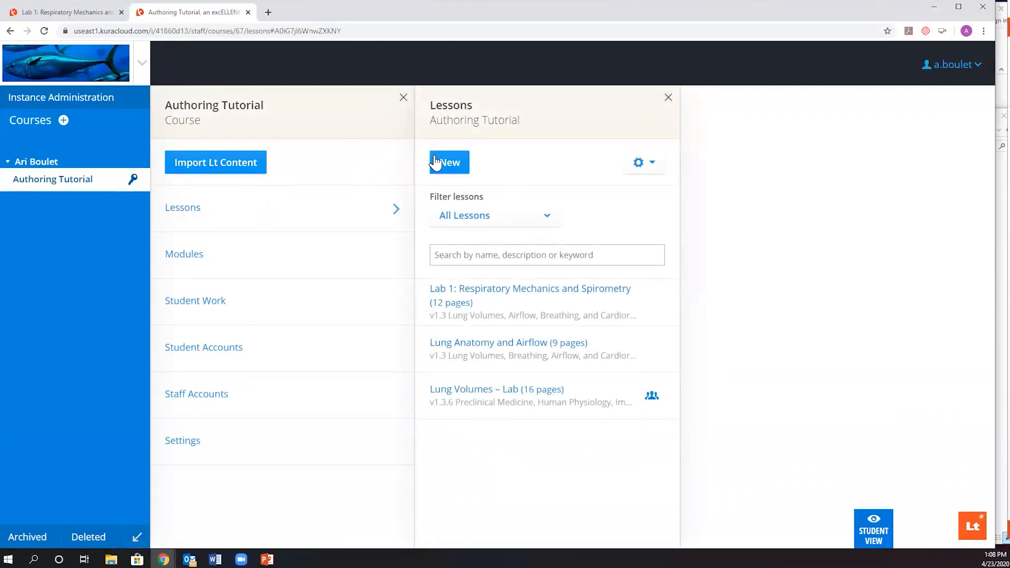
pyautogui.click(455, 164)
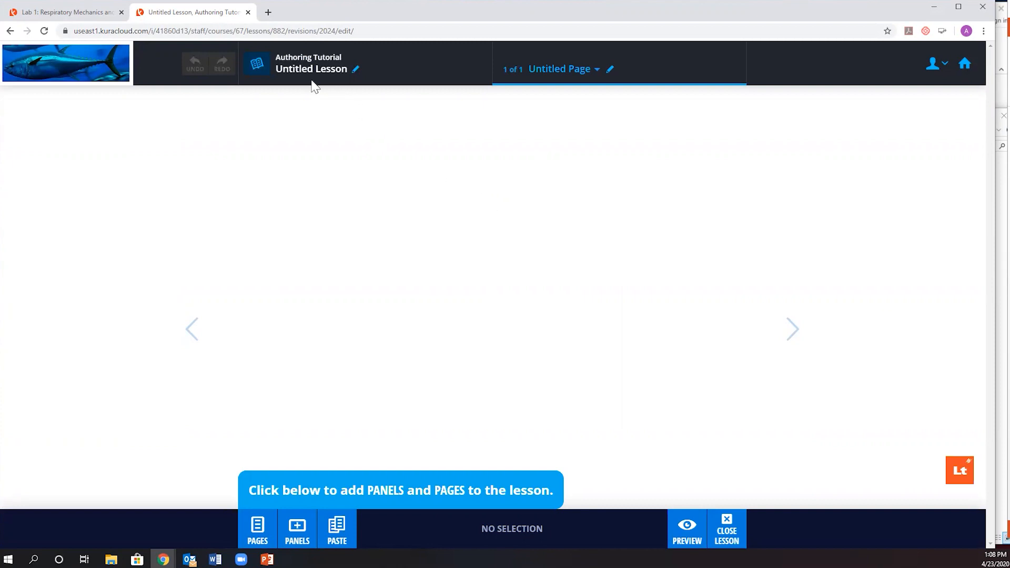
# Step: Rename the new lesson "Lung Anatomy & Airflow"
pyautogui.click(356, 73)
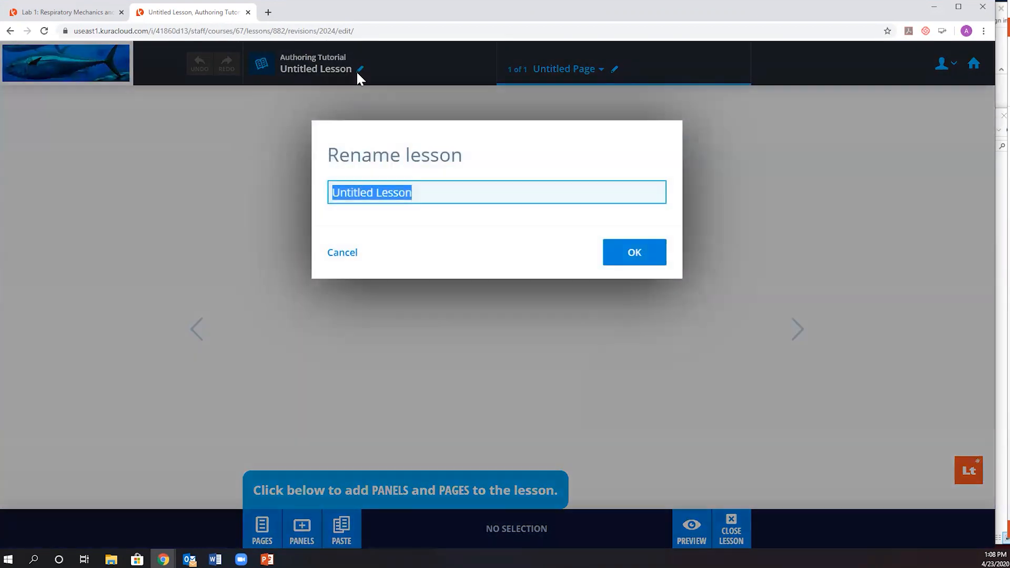
pyautogui.write('Lung ')
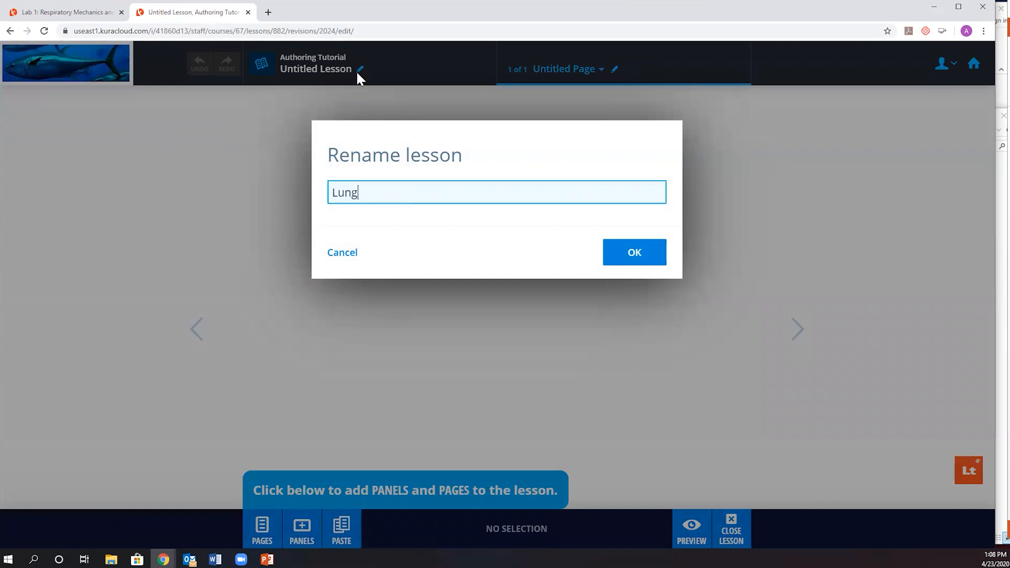
pyautogui.write('Anatomy & Airflow')
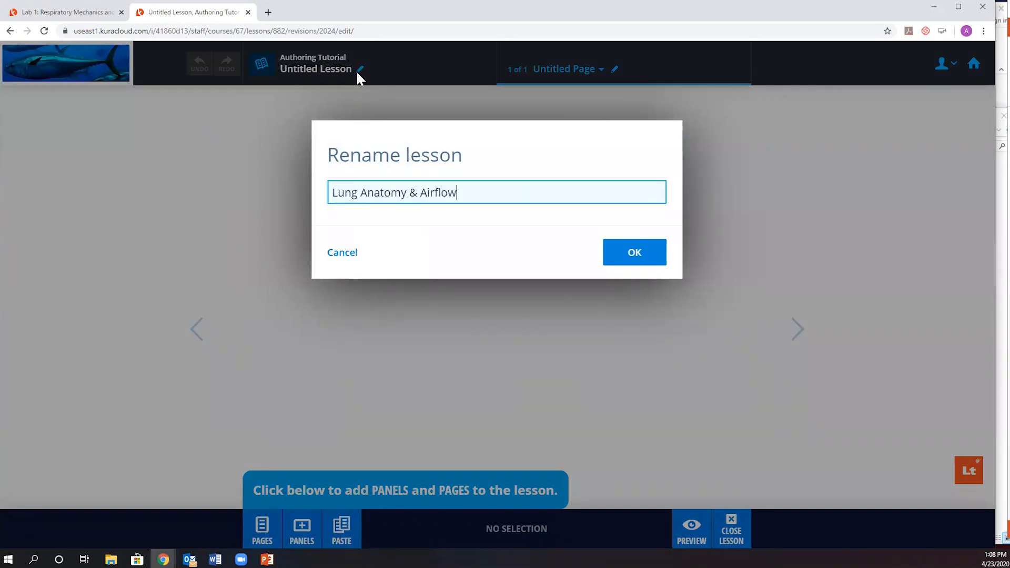
pyautogui.click(620, 254)
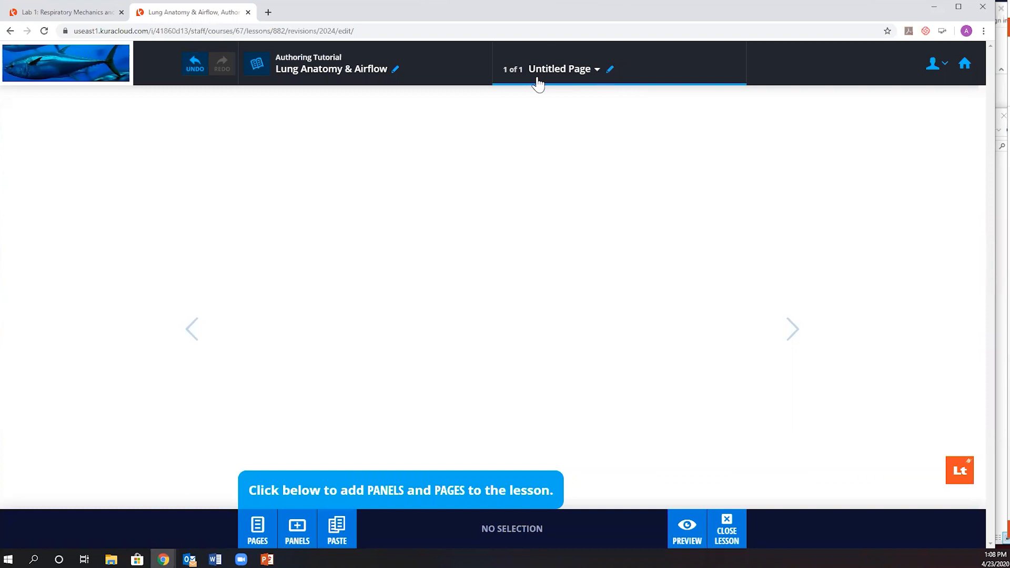
# Step: Rename the lesson's untitled page "Introduction"
pyautogui.click(610, 73)
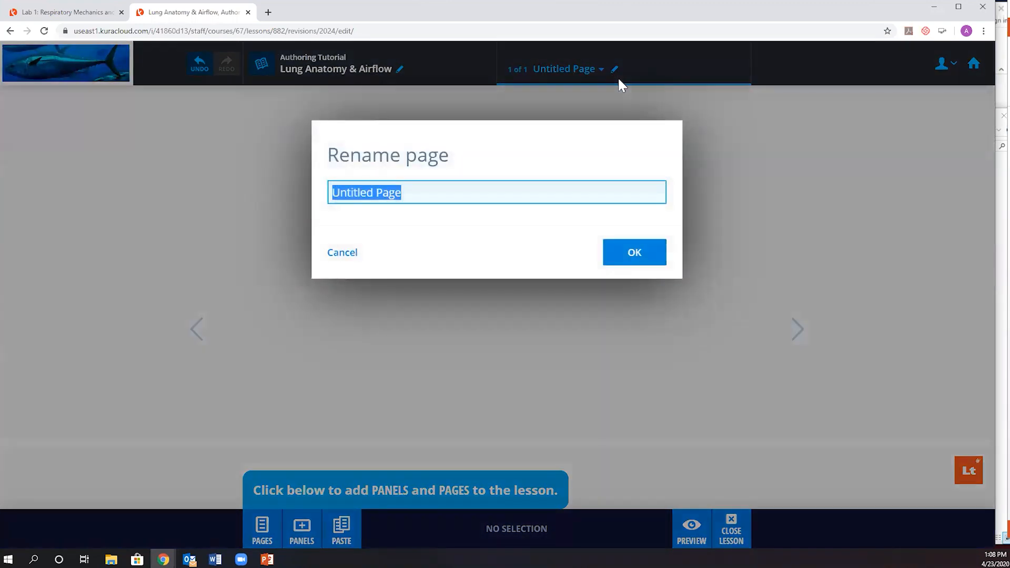
pyautogui.write('Introduction')
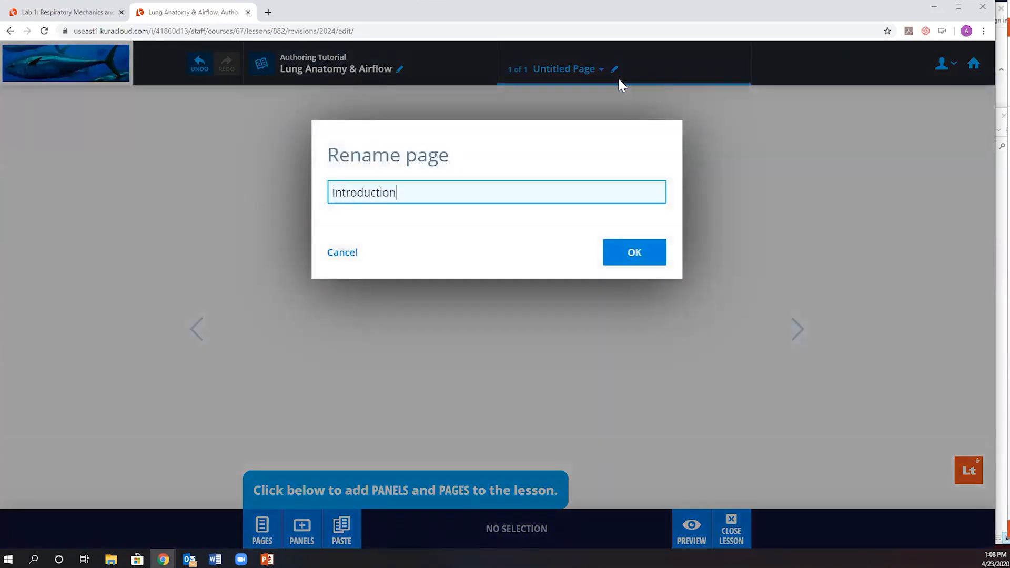
pyautogui.click(638, 262)
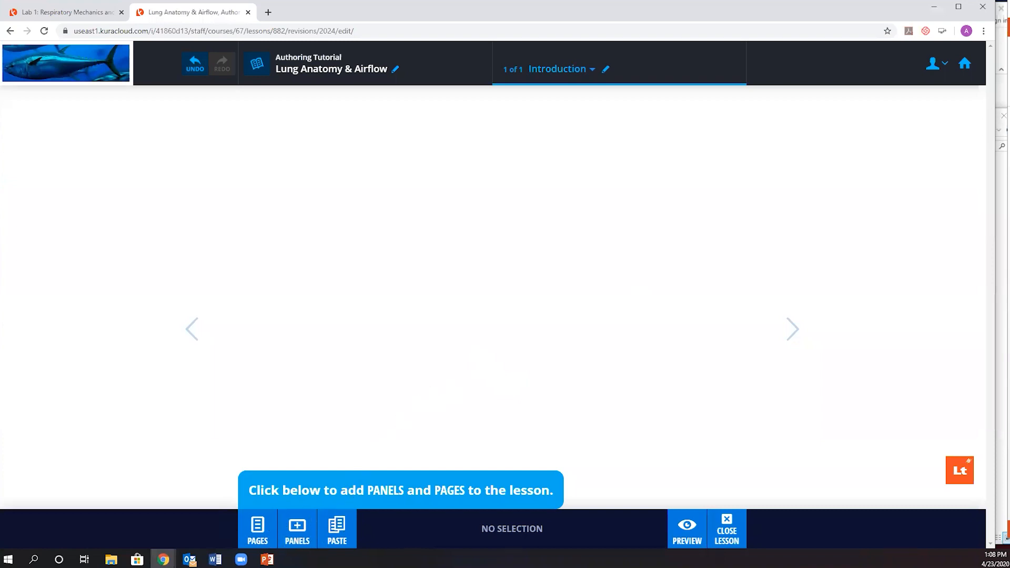
# Step: Add a text panel at the top of the Introduction page reading "Lung Anatomy & Airflow" in Heading 1 style
pyautogui.click(298, 528)
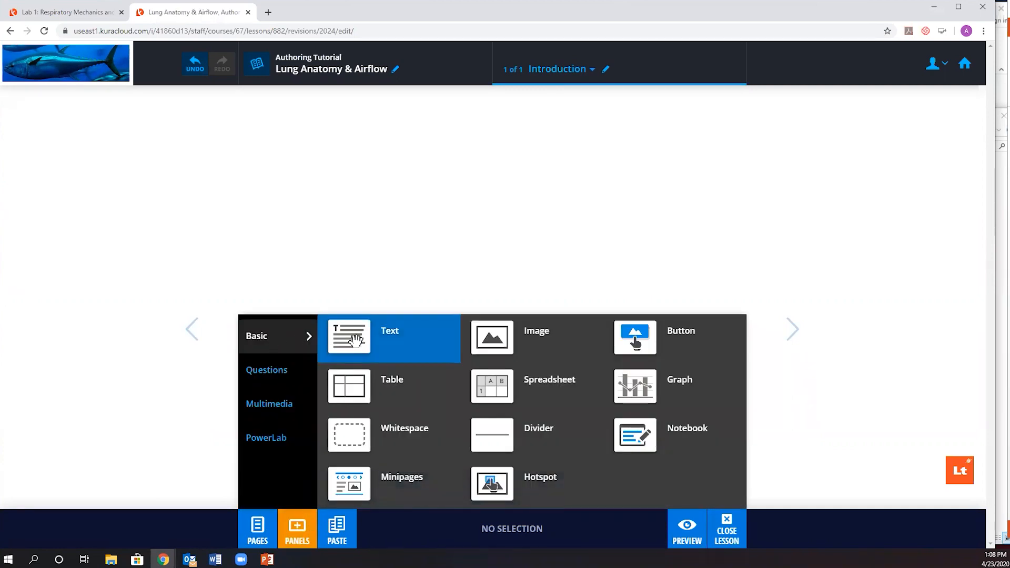
pyautogui.moveTo(362, 330); pyautogui.dragTo(433, 108)
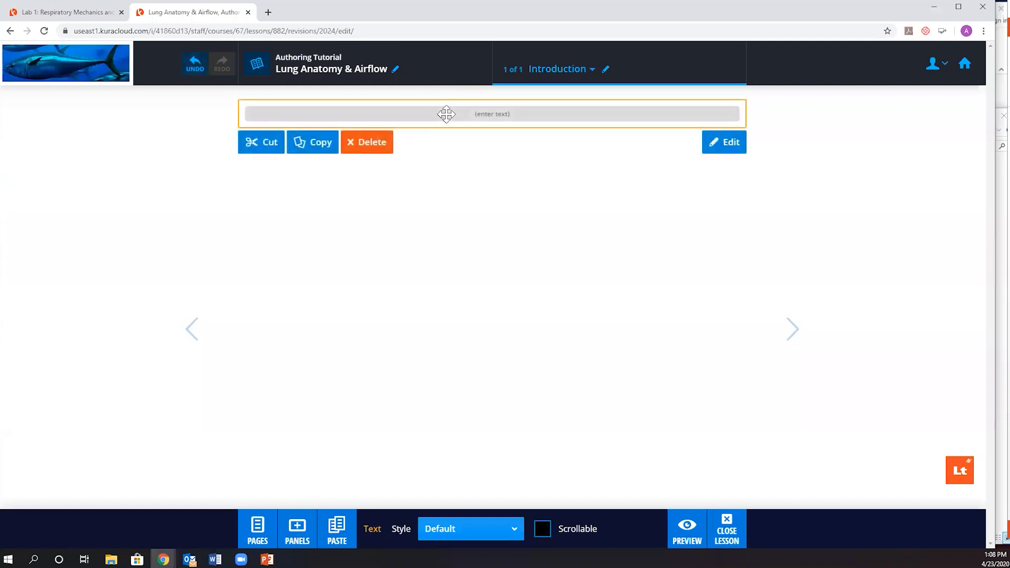
pyautogui.doubleClick(447, 114)
pyautogui.write('Lung ')
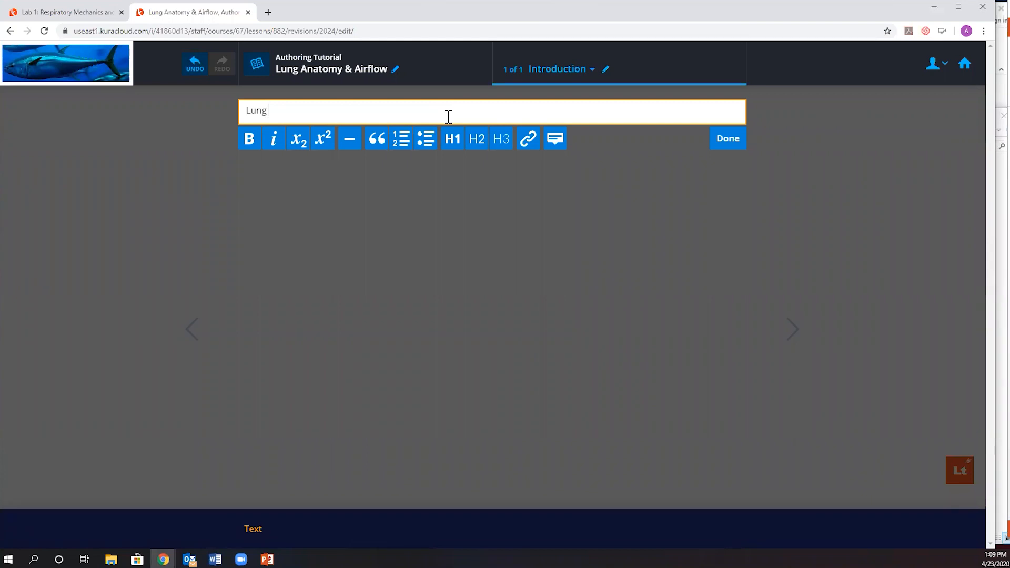
pyautogui.write('Anatomy & Airflow')
pyautogui.click(452, 141)
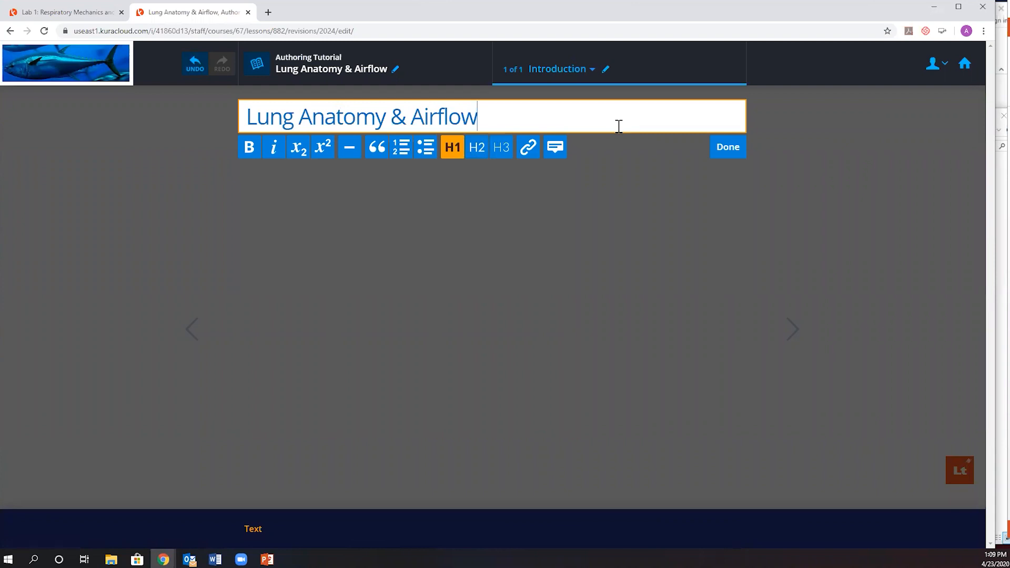
pyautogui.click(724, 152)
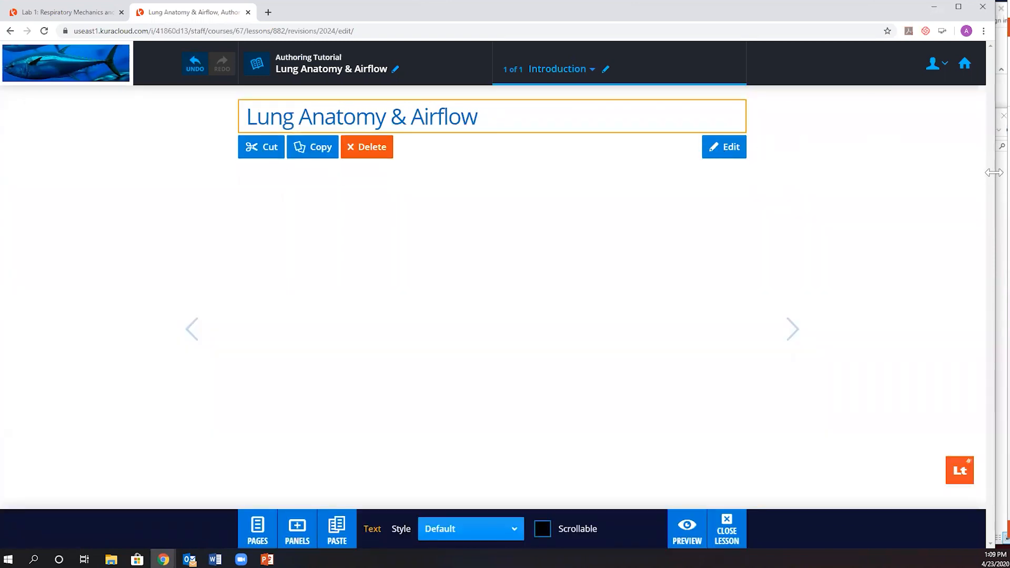
# Step: Narrow the browser window to uncover the Word document, and add an empty text panel below the Lung Anatomy & Airflow heading
pyautogui.moveTo(996, 173); pyautogui.dragTo(907, 176)
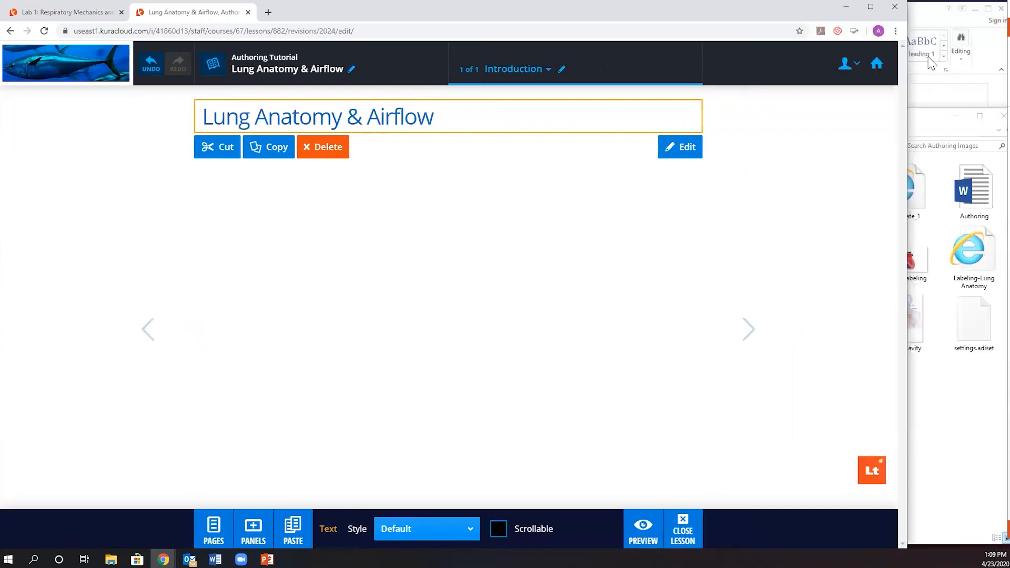
pyautogui.click(921, 22)
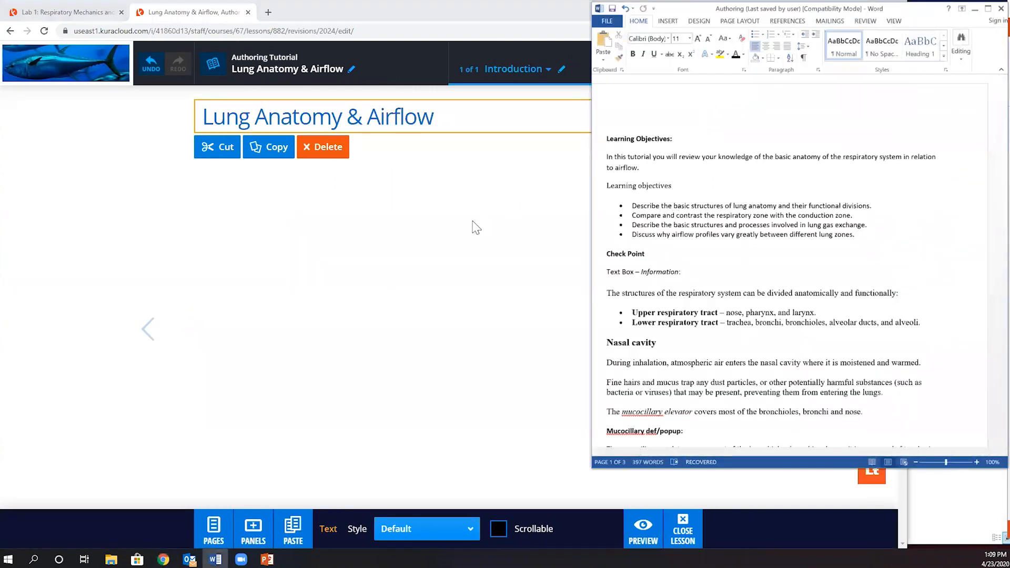
pyautogui.click(454, 242)
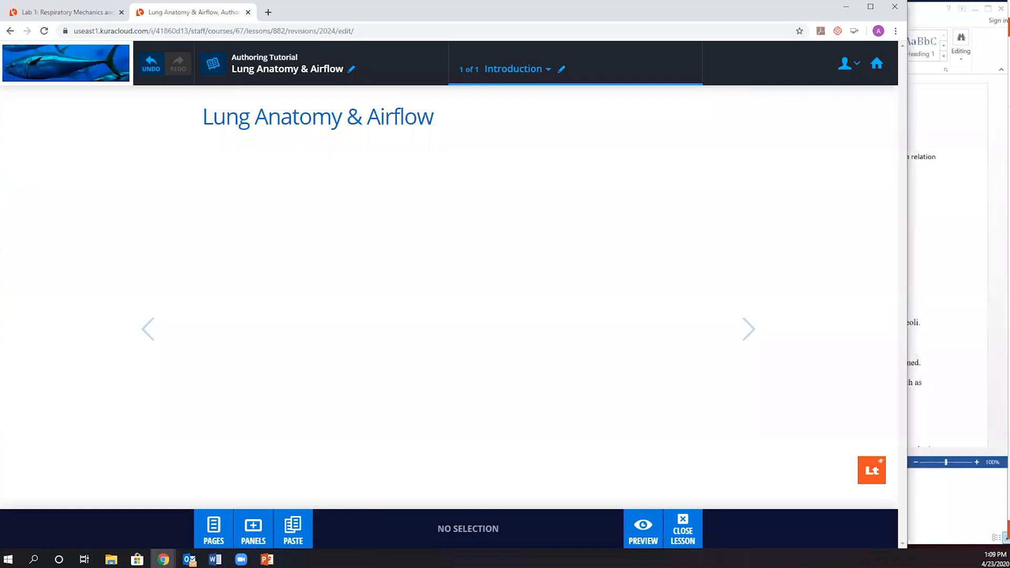
pyautogui.click(254, 534)
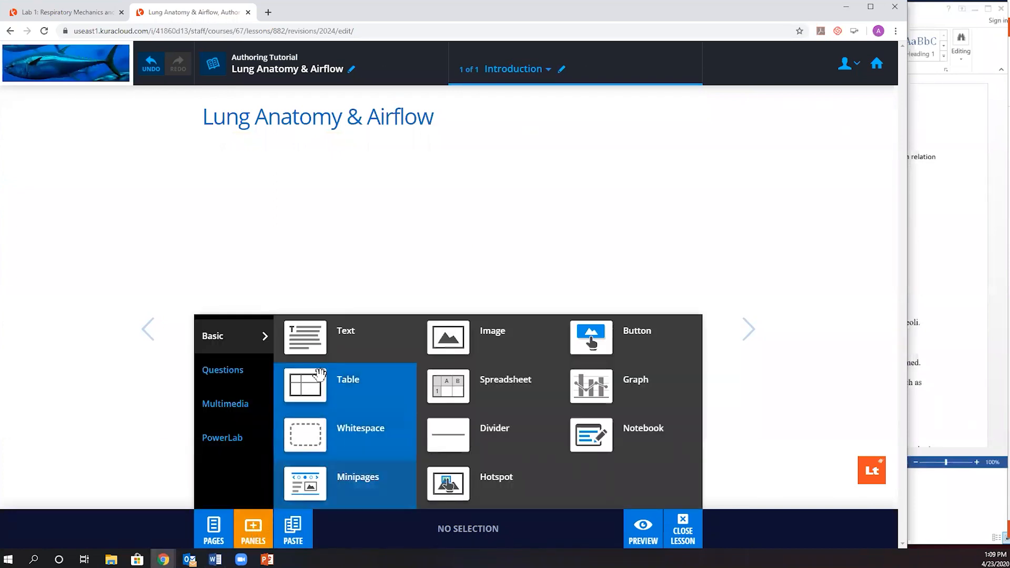
pyautogui.moveTo(302, 337); pyautogui.dragTo(306, 255)
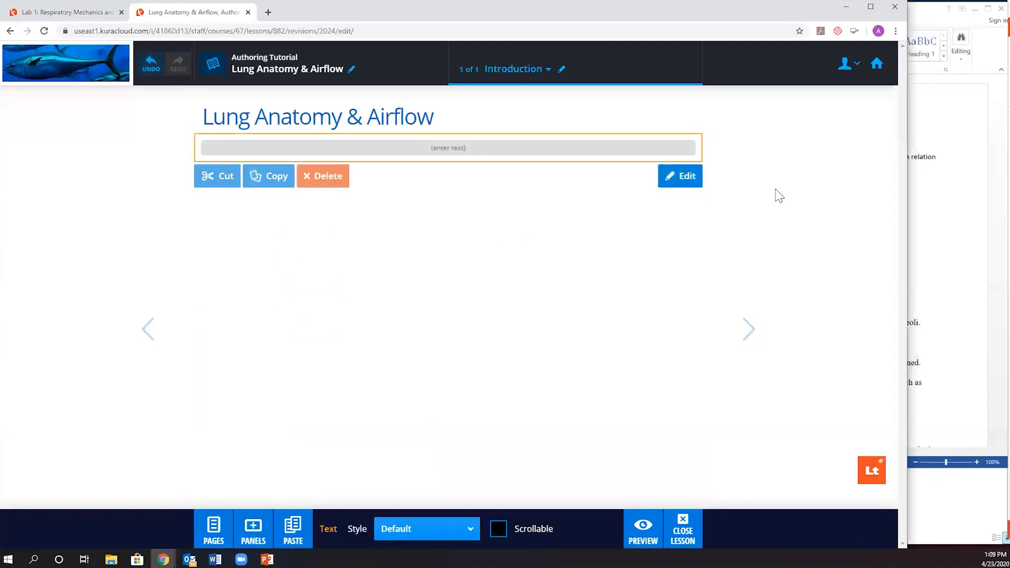
# Step: Switch to the Word document and copy the four bulleted learning objectives
pyautogui.click(931, 227)
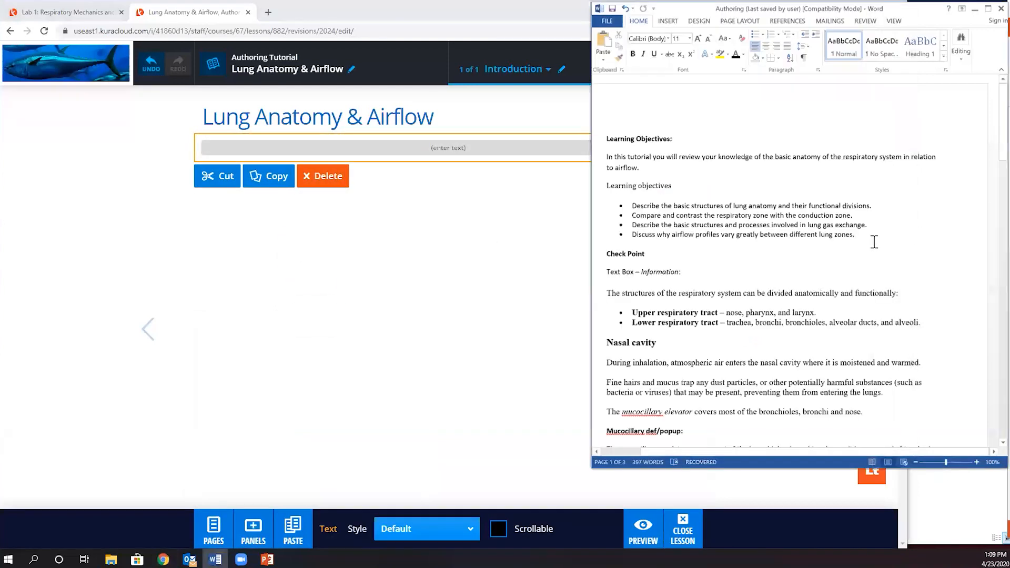
pyautogui.moveTo(851, 235); pyautogui.dragTo(624, 211)
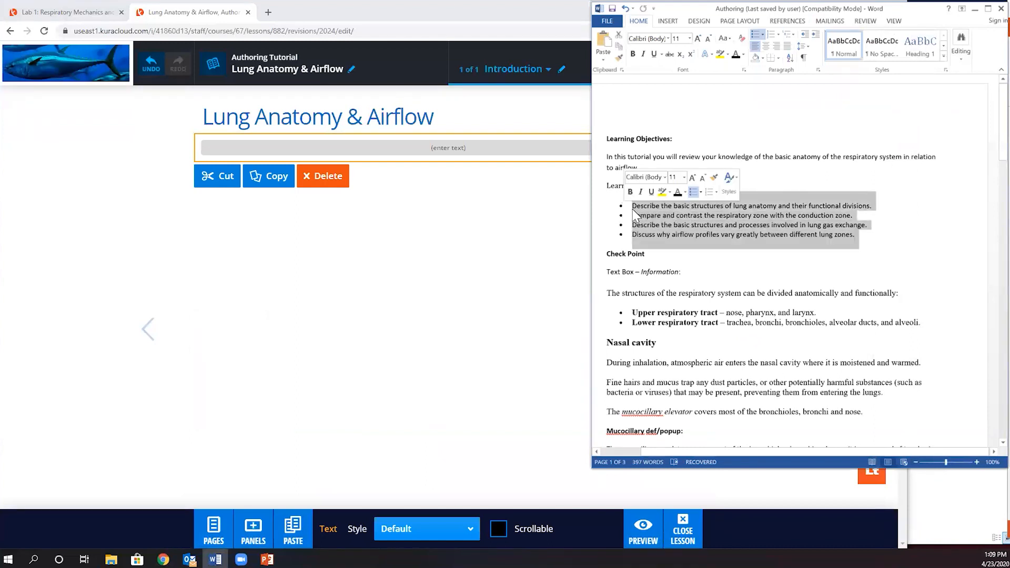
pyautogui.rightClick(668, 218)
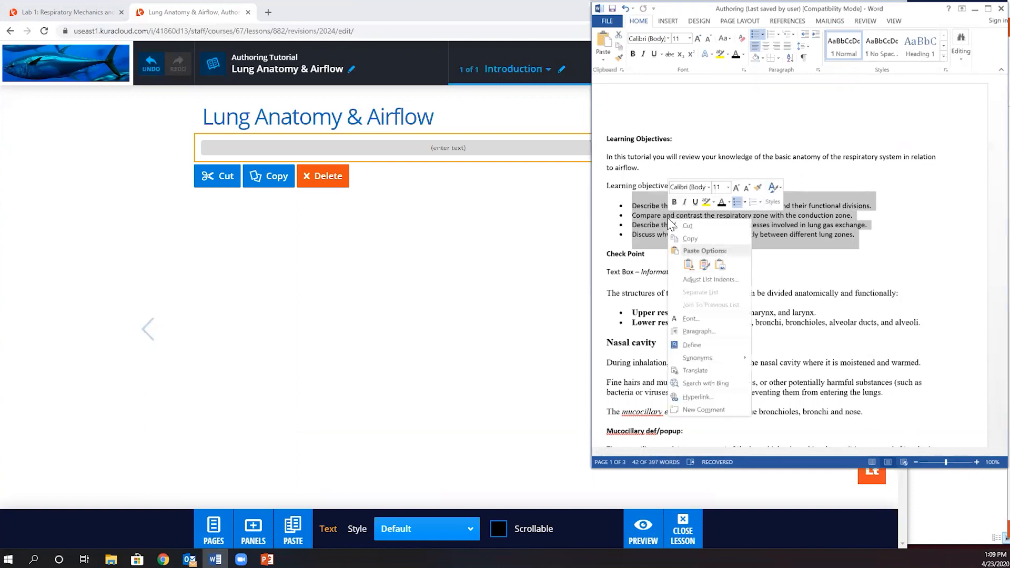
pyautogui.click(692, 239)
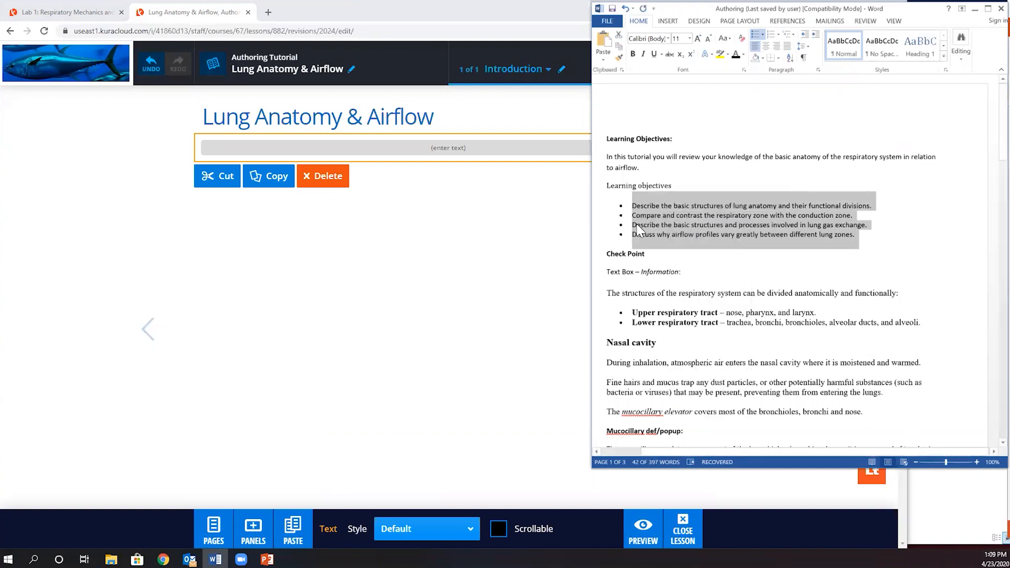
# Step: Return to Lt, paste the learning objectives bullets into the empty text panel and finish editing it
pyautogui.click(555, 145)
pyautogui.click(555, 144)
pyautogui.rightClick(555, 145)
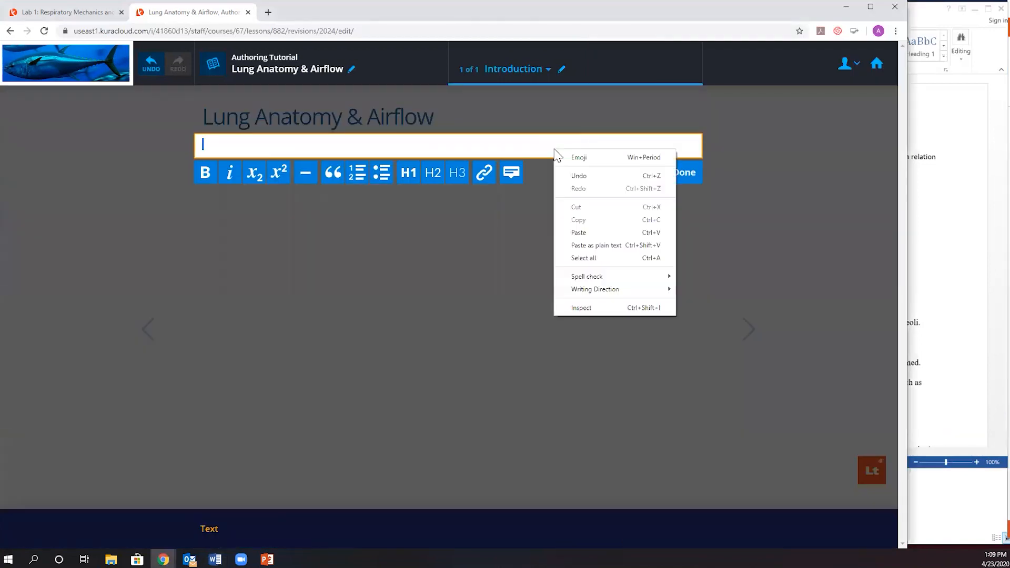
pyautogui.click(588, 230)
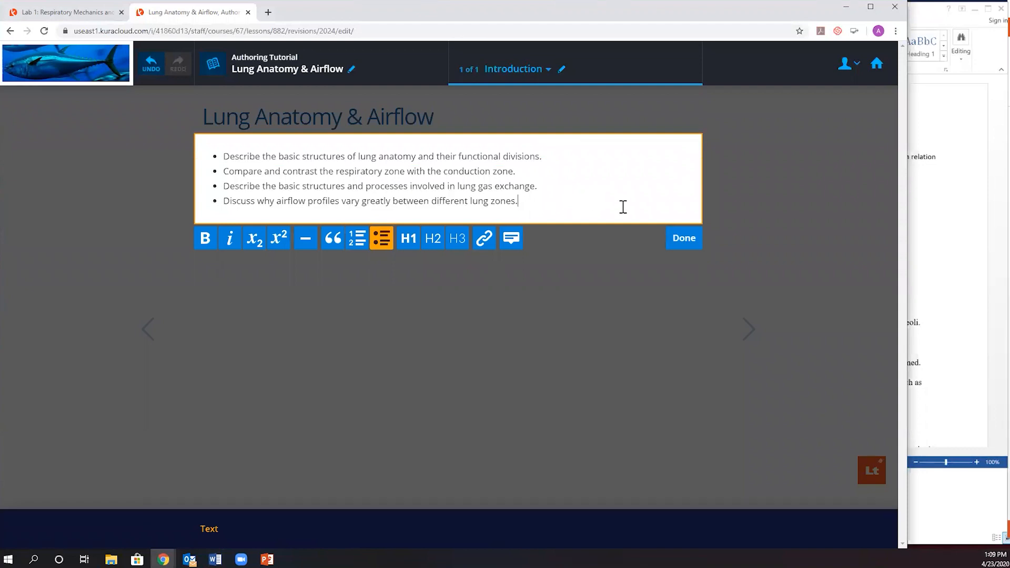
pyautogui.click(685, 242)
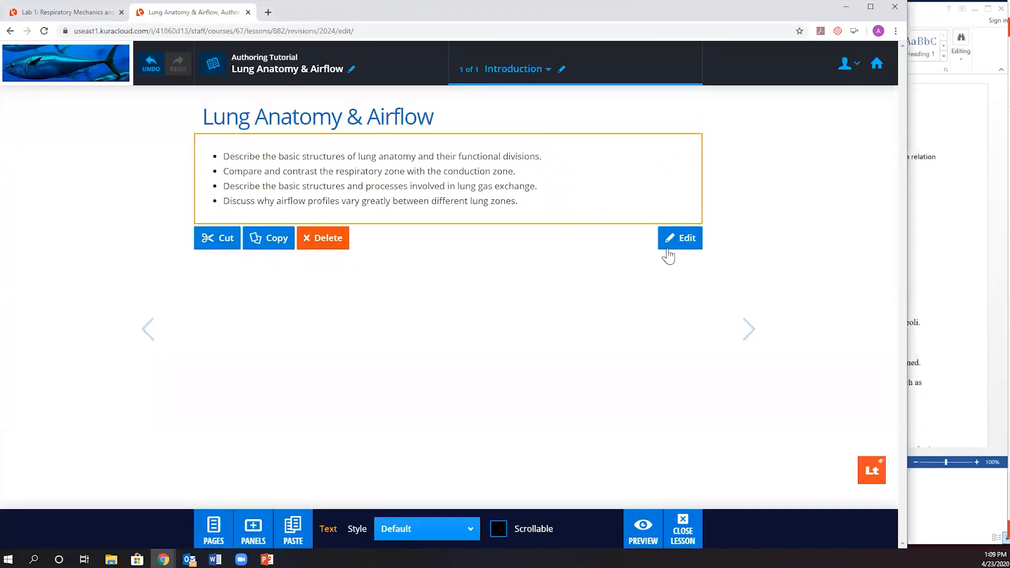
# Step: Add an image panel beside the learning objectives bullets and fill it with the Lung Image file
pyautogui.click(252, 534)
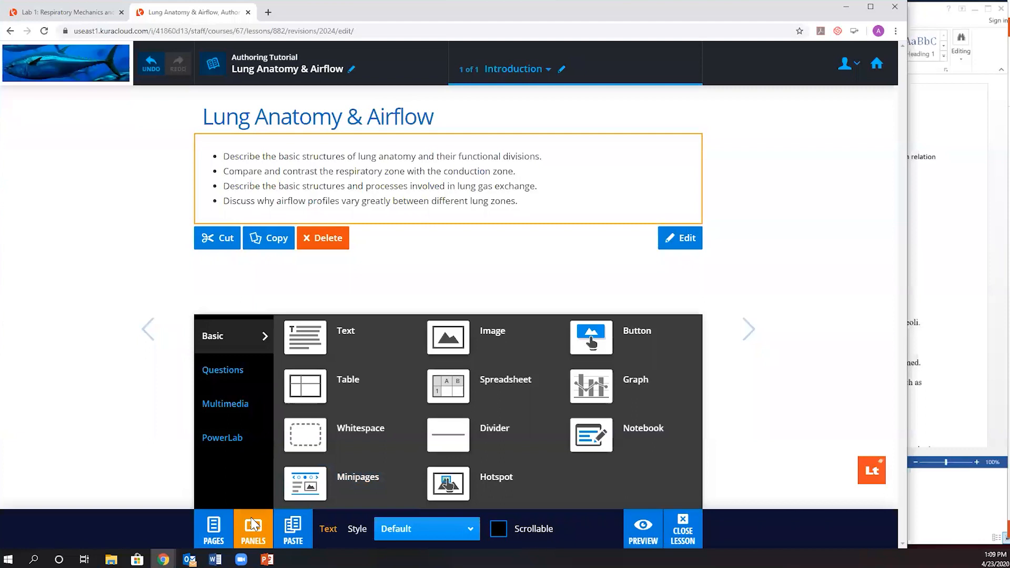
pyautogui.moveTo(445, 337); pyautogui.dragTo(701, 178)
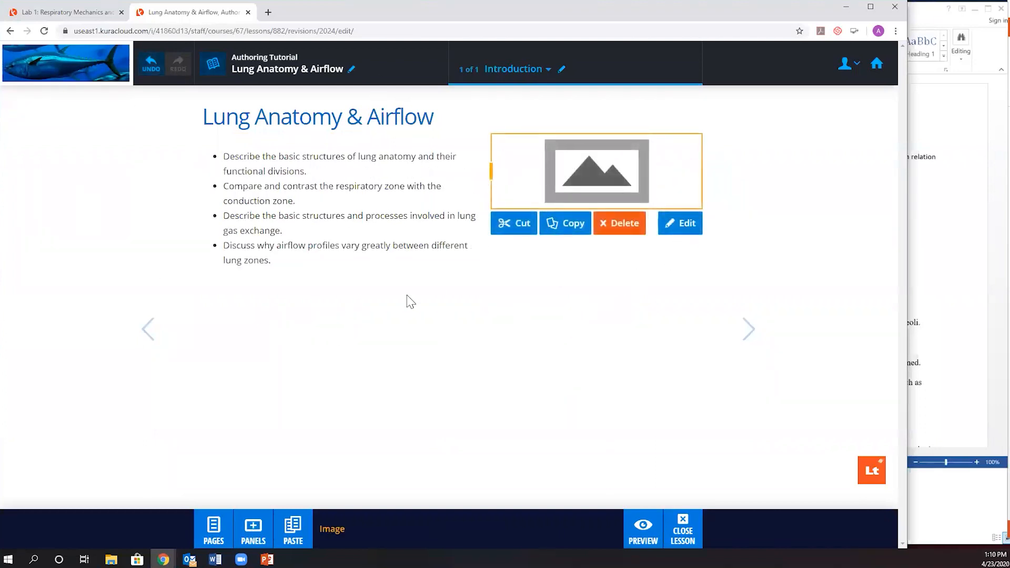
pyautogui.click(585, 172)
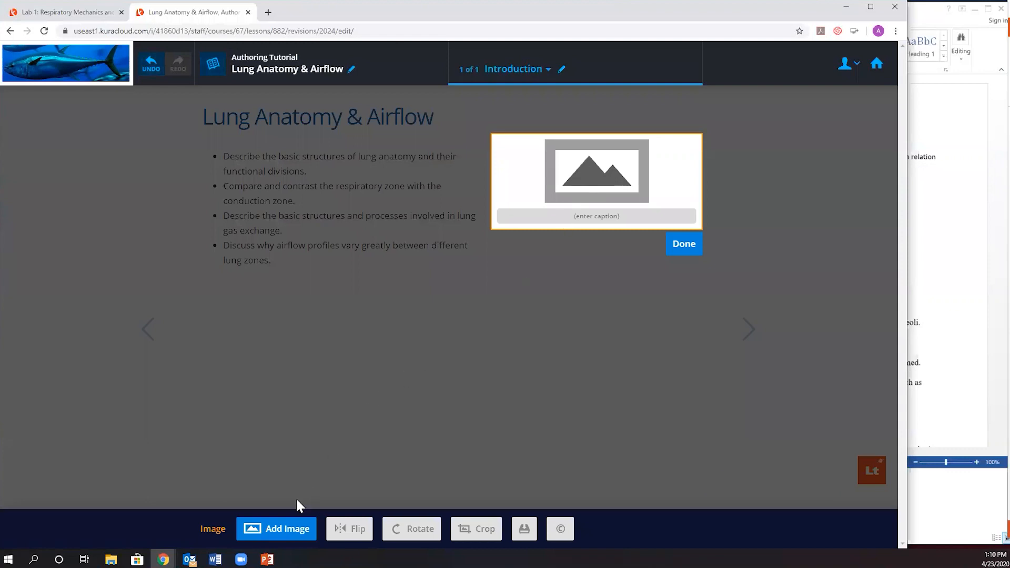
pyautogui.click(279, 528)
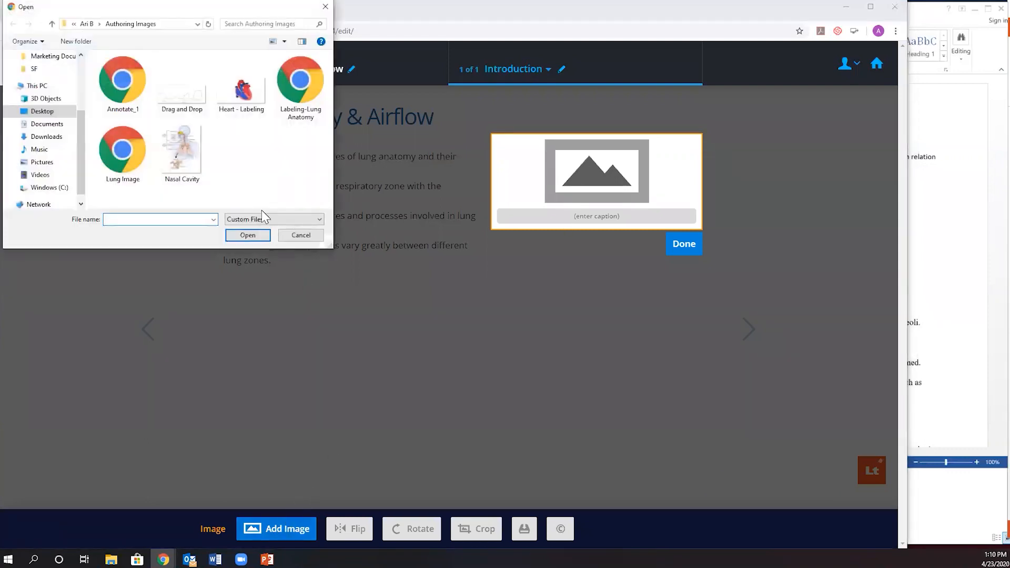
pyautogui.click(128, 149)
pyautogui.doubleClick(129, 149)
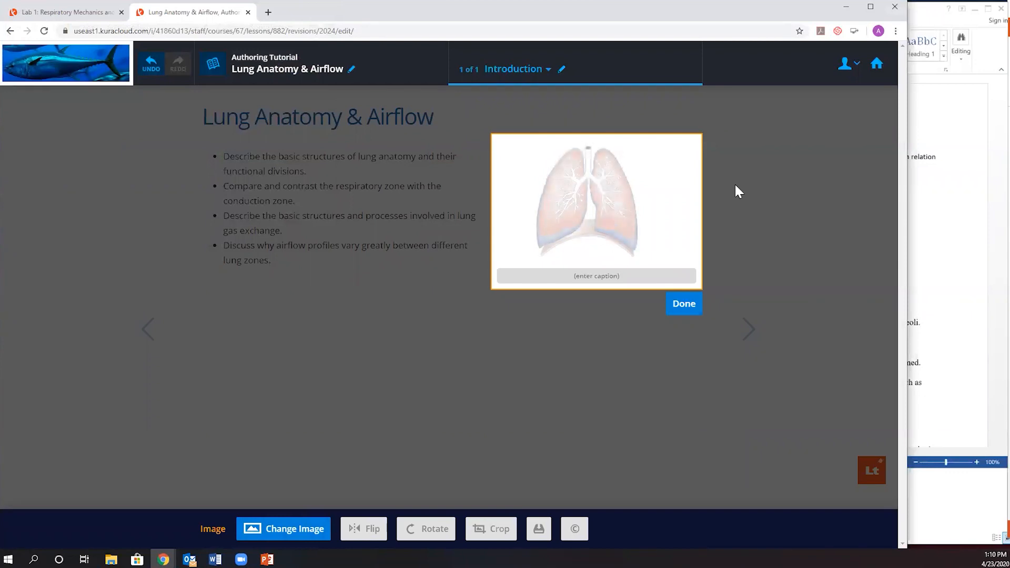
pyautogui.click(683, 308)
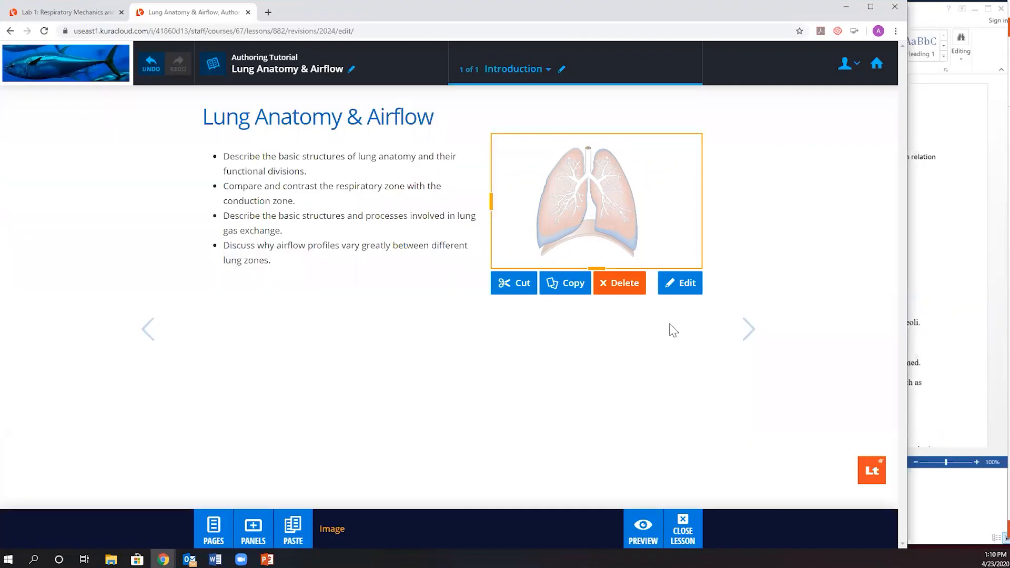
pyautogui.click(513, 412)
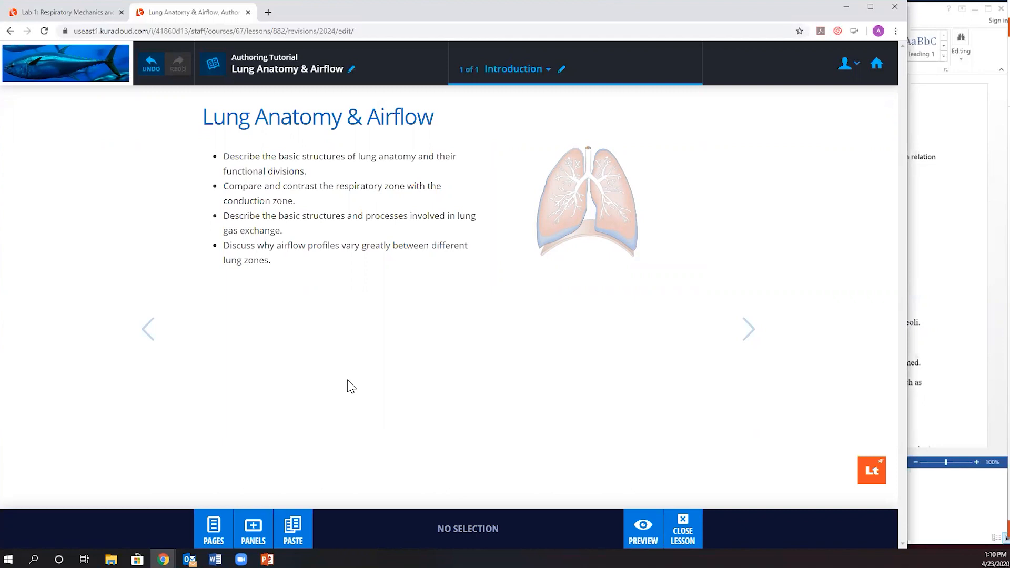
# Step: Insert a divider below the Lung Anatomy & Airflow heading and a Heading 3 text panel reading "Learning Objectives" above the bullets
pyautogui.click(252, 534)
pyautogui.moveTo(464, 442); pyautogui.dragTo(474, 136)
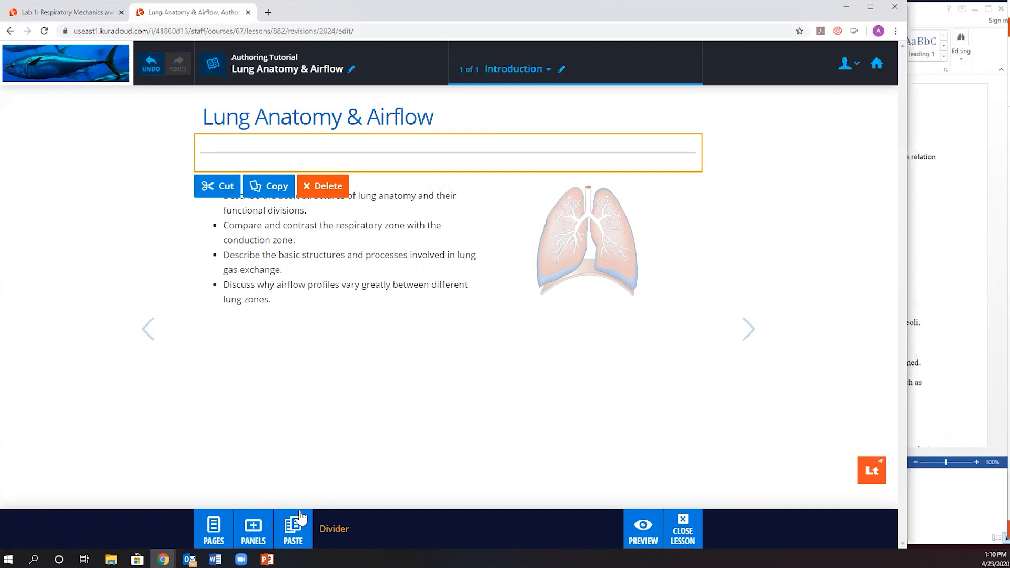
pyautogui.click(258, 526)
pyautogui.moveTo(313, 337); pyautogui.dragTo(291, 187)
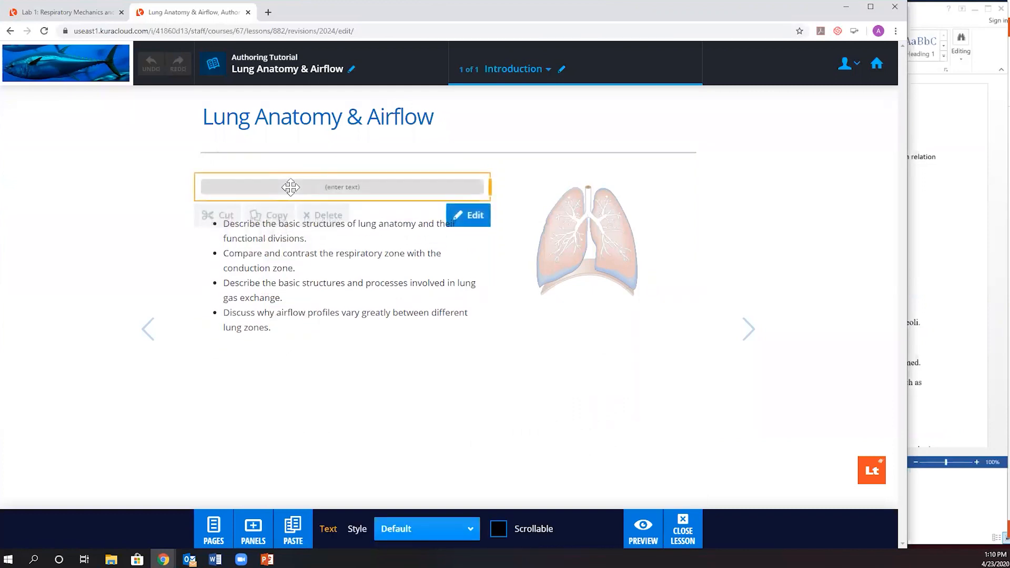
pyautogui.write('Learning Objectives')
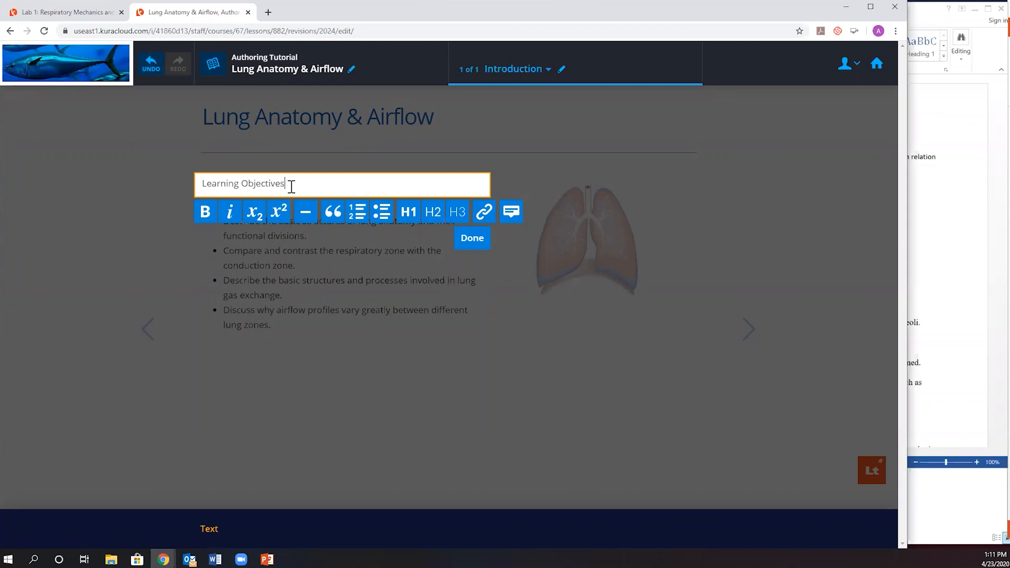
pyautogui.click(458, 212)
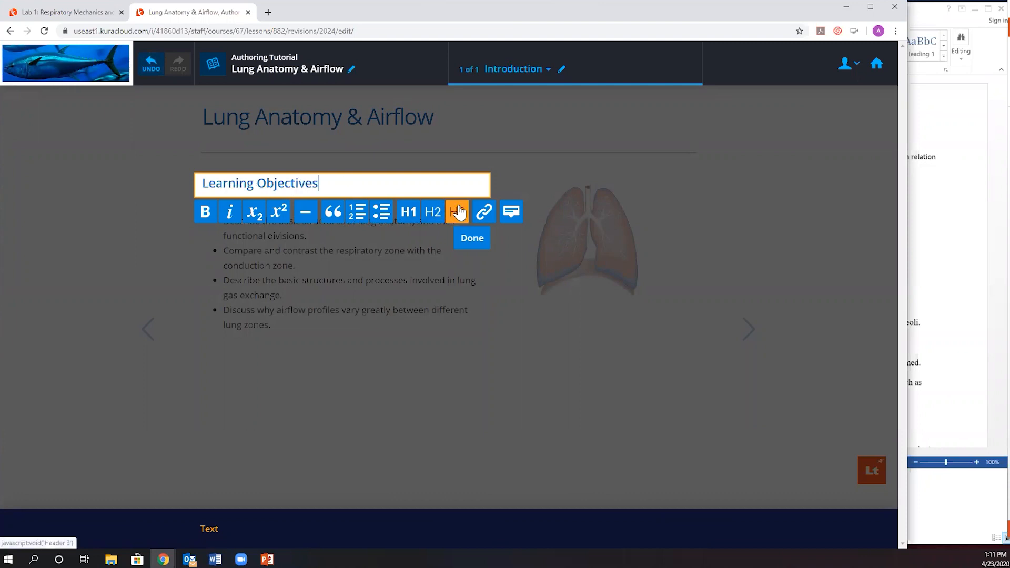
pyautogui.click(476, 239)
pyautogui.click(482, 410)
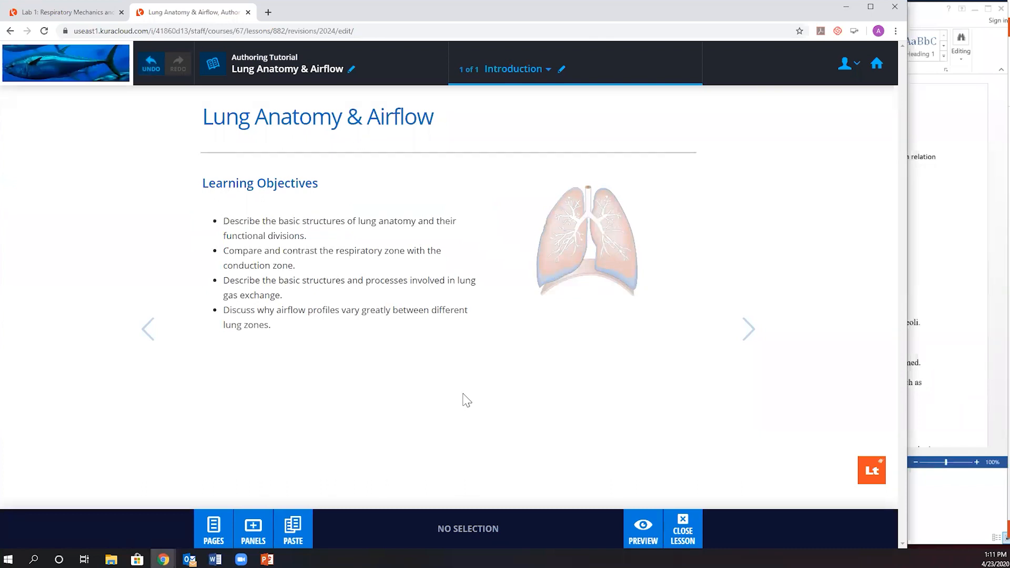
# Step: Add a new page to the lesson named "Structure And Anatomy"
pyautogui.click(216, 527)
pyautogui.click(239, 496)
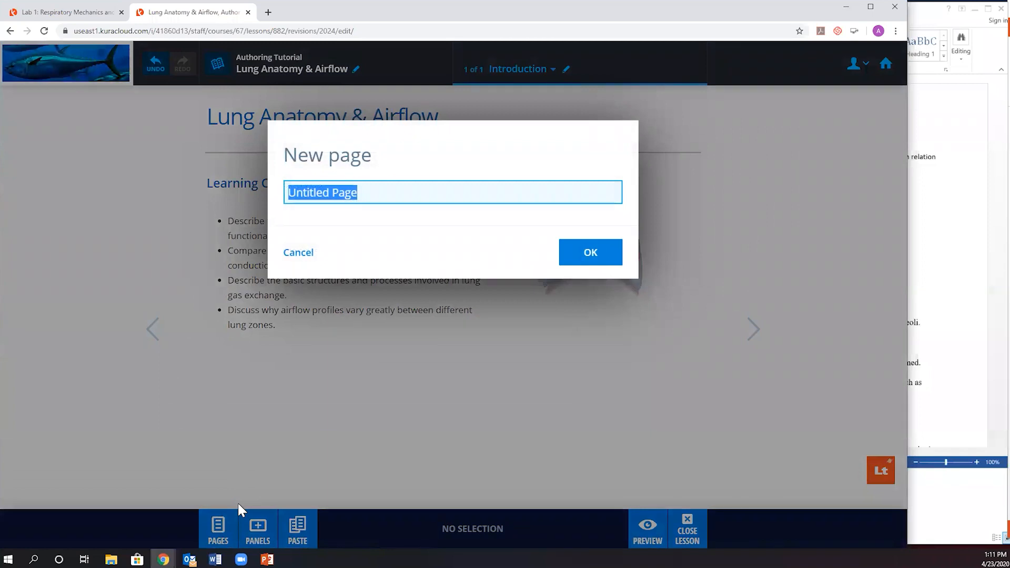
pyautogui.write('Structure ')
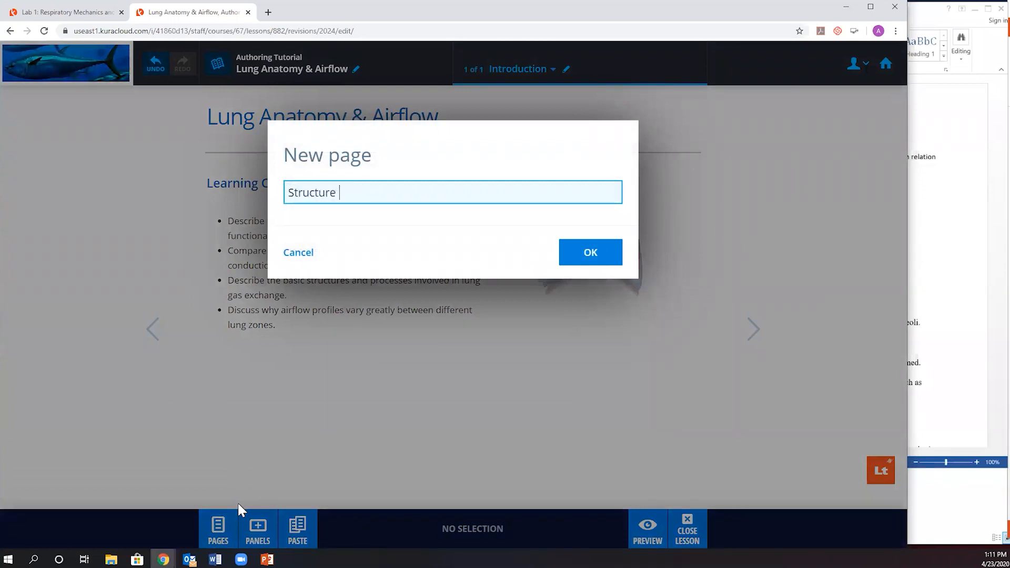
pyautogui.write('Ana Antomy')
pyautogui.press('BackSpace')
pyautogui.press('BackSpace')
pyautogui.press('BackSpace')
pyautogui.press('BackSpace')
pyautogui.write('Anatomy')
pyautogui.click(584, 251)
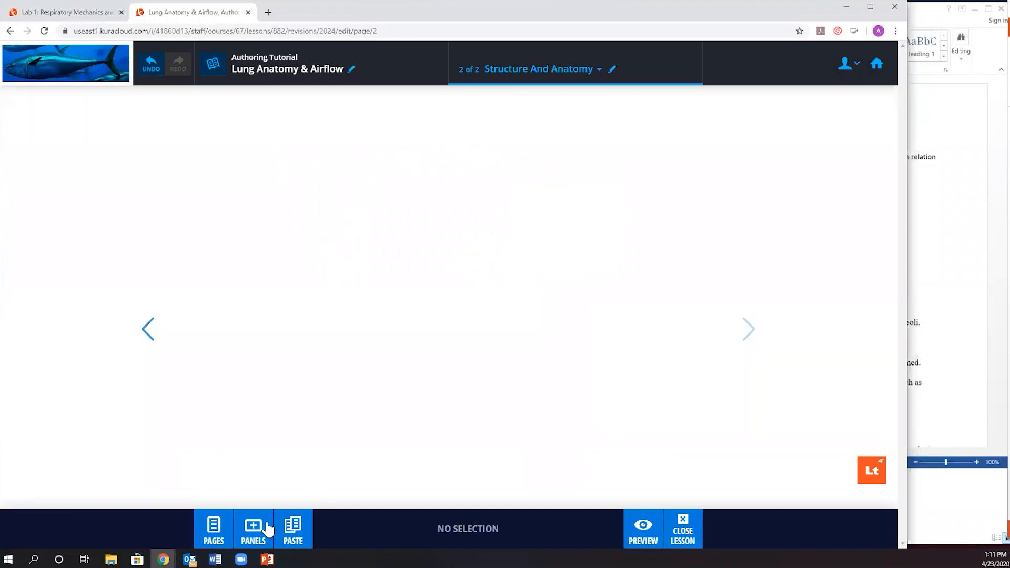
# Step: Add a text panel at the top of the new page reading "Structure and Anatomy" in Heading 1 style
pyautogui.click(255, 538)
pyautogui.moveTo(316, 347); pyautogui.dragTo(383, 131)
pyautogui.click(392, 116)
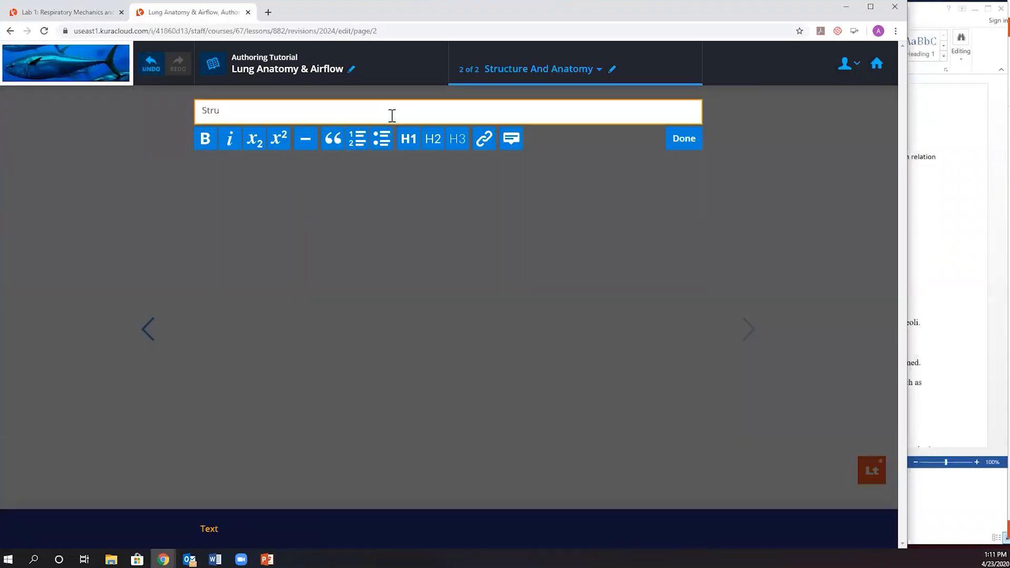
pyautogui.write('Structure and Anatomy')
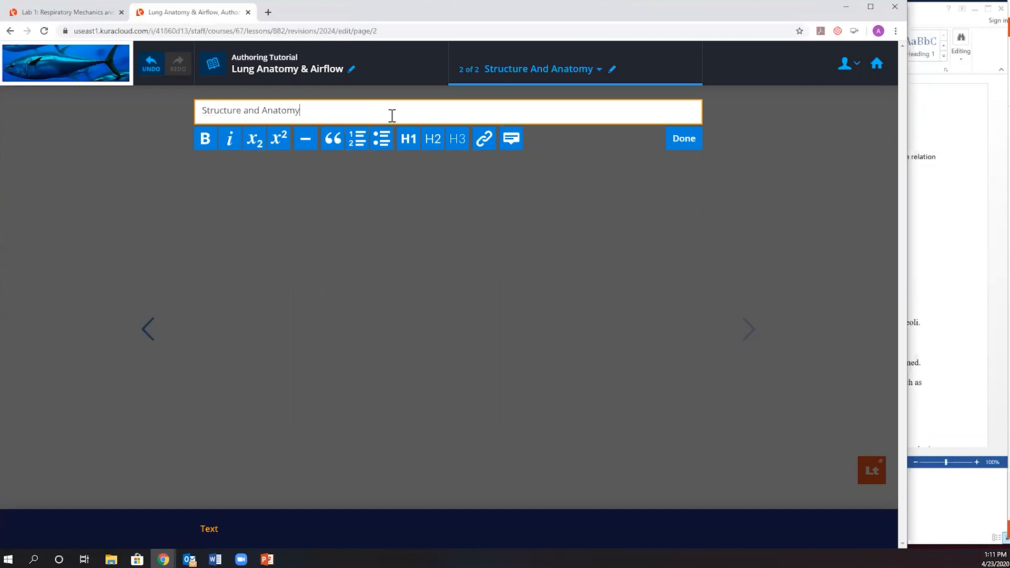
pyautogui.click(409, 138)
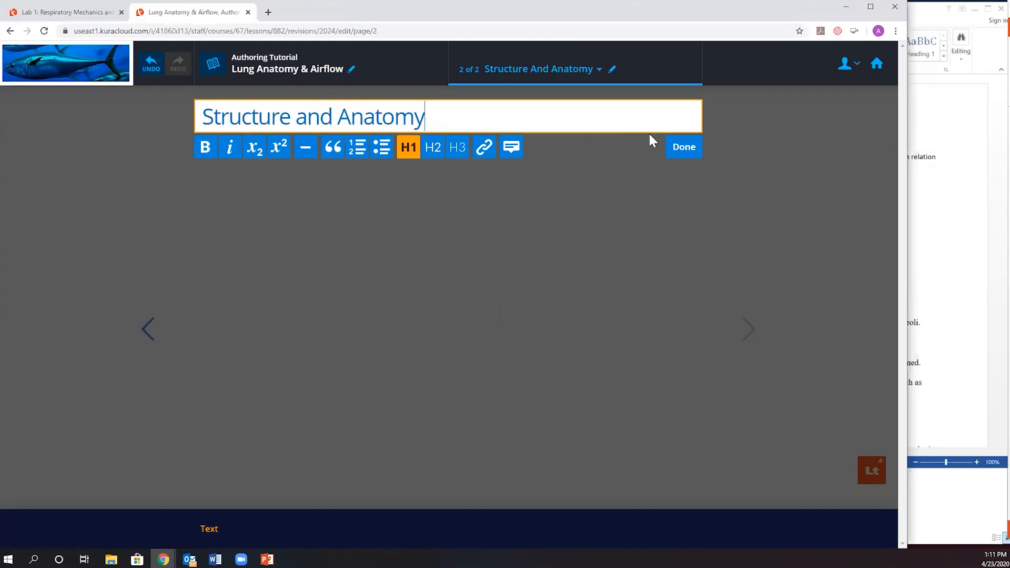
pyautogui.click(689, 150)
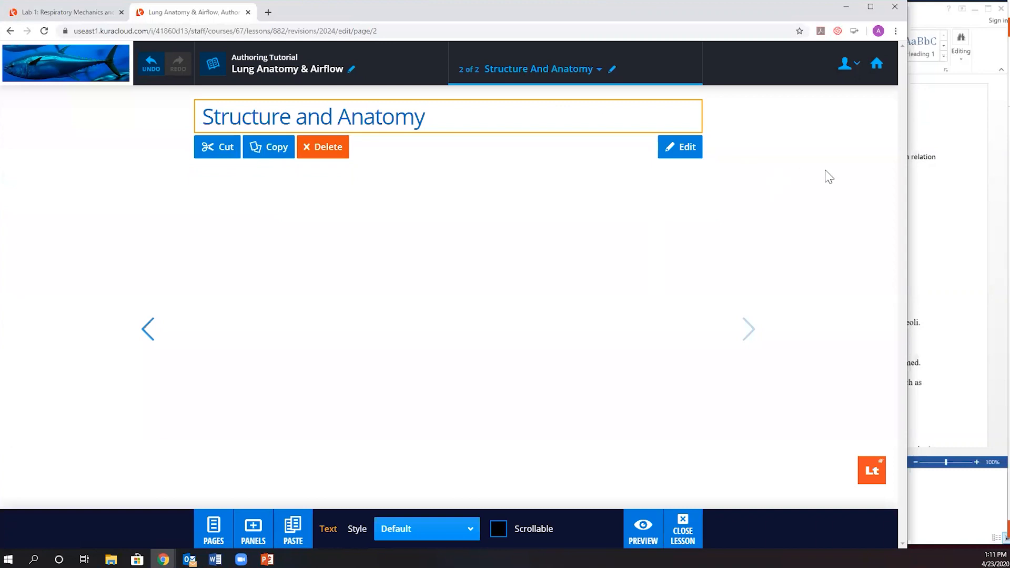
# Step: Bring the respiratory system structures sentence and its two tract bullets from the Word document into a text panel below the Structure and Anatomy heading
pyautogui.click(921, 171)
pyautogui.click(820, 273)
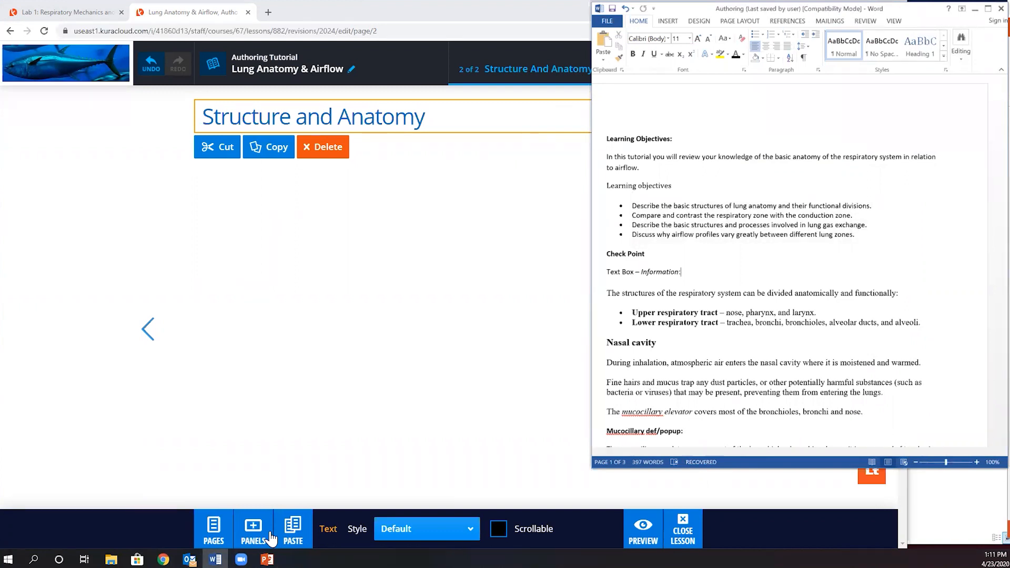
pyautogui.moveTo(925, 322); pyautogui.dragTo(609, 302)
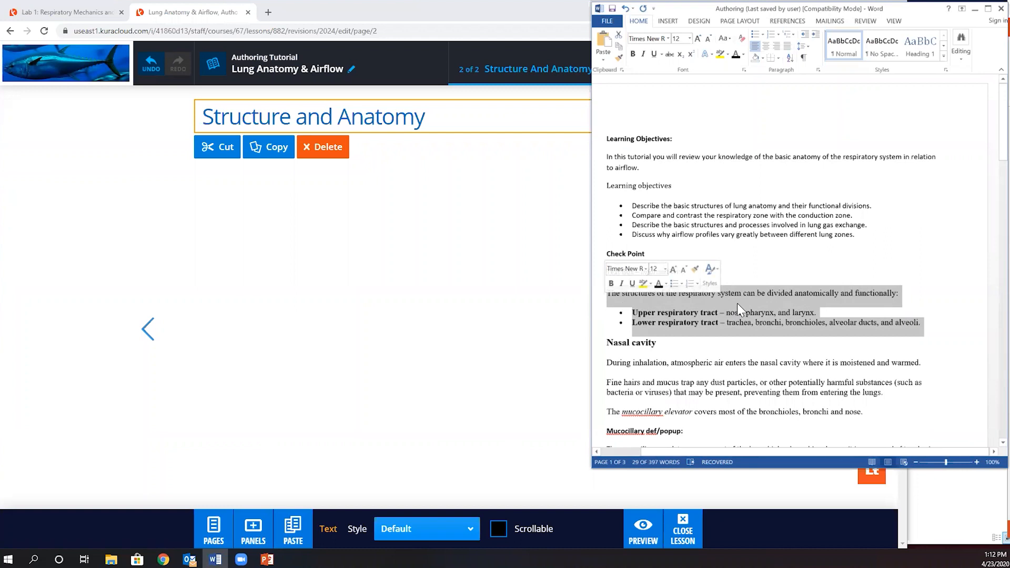
pyautogui.moveTo(743, 304); pyautogui.dragTo(448, 136)
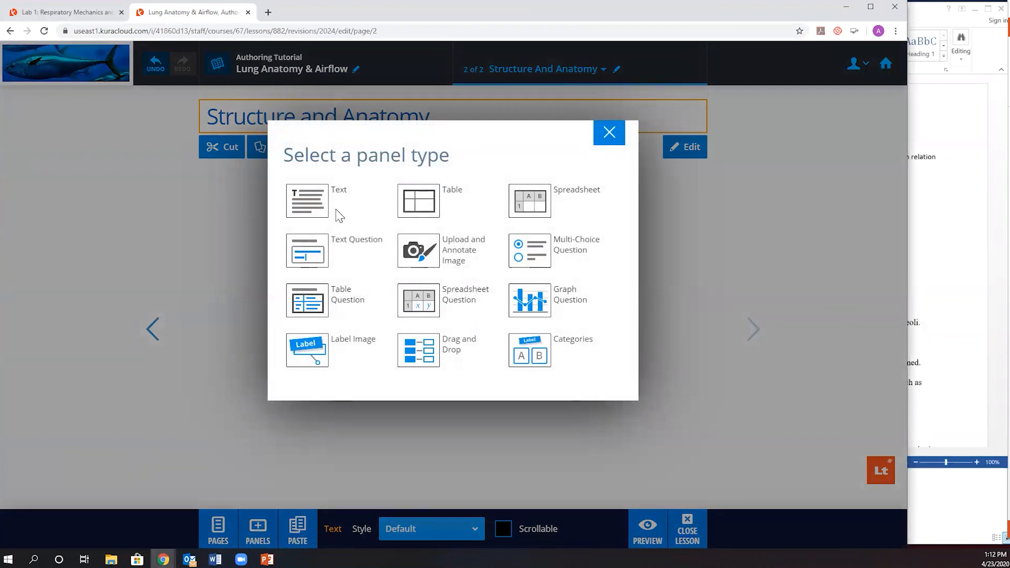
pyautogui.click(310, 210)
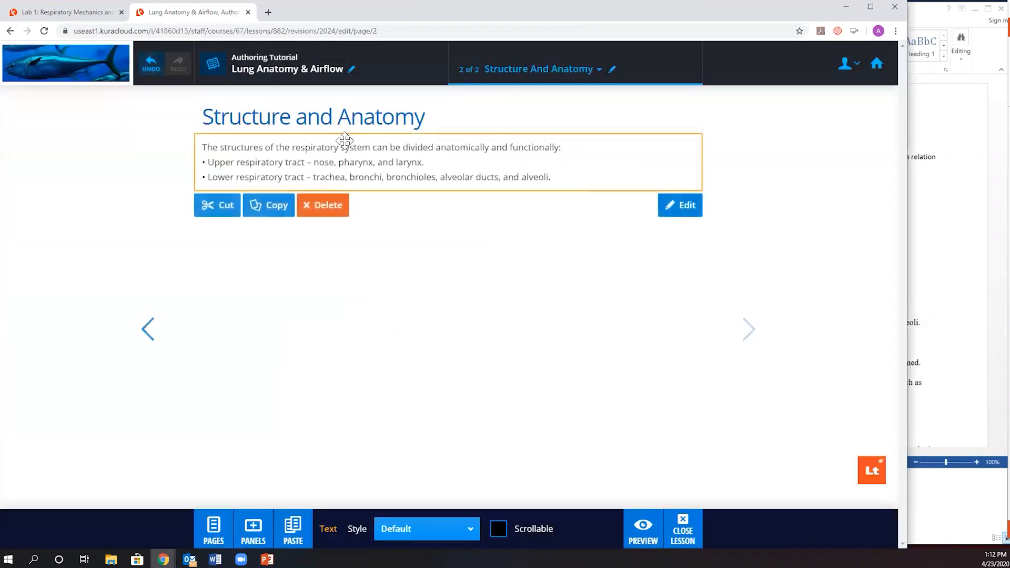
# Step: Make "Upper respiratory tract" and "Lower respiratory tract" bold in the new text panel and finish editing it
pyautogui.doubleClick(371, 161)
pyautogui.moveTo(305, 160); pyautogui.dragTo(207, 164)
pyautogui.click(205, 199)
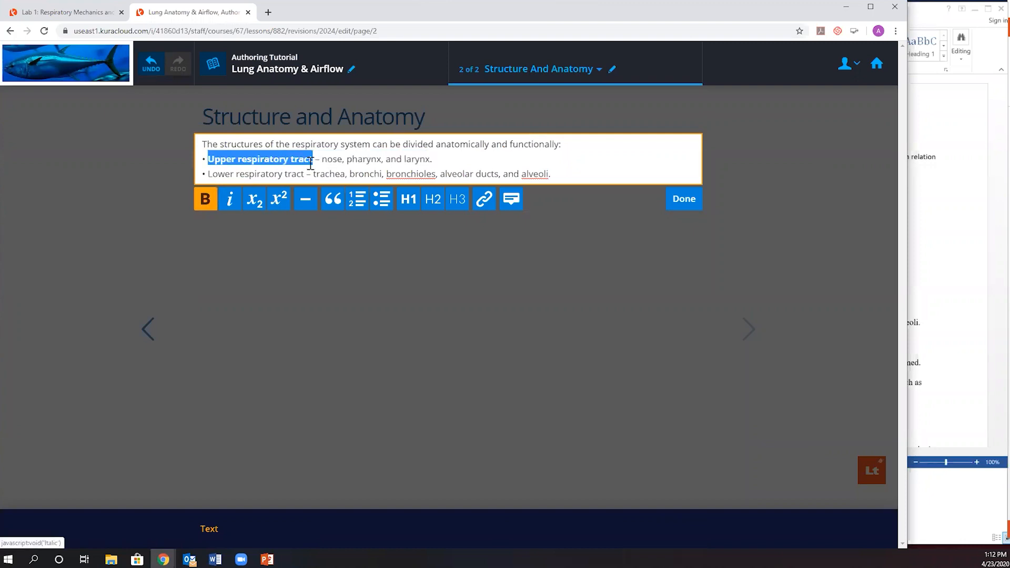
pyautogui.moveTo(304, 173); pyautogui.dragTo(210, 184)
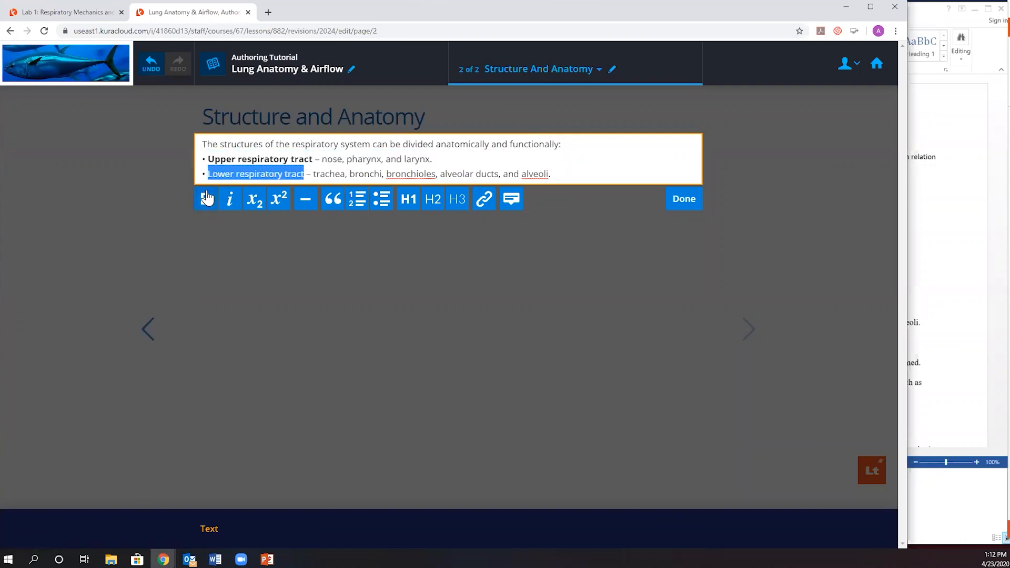
pyautogui.click(206, 198)
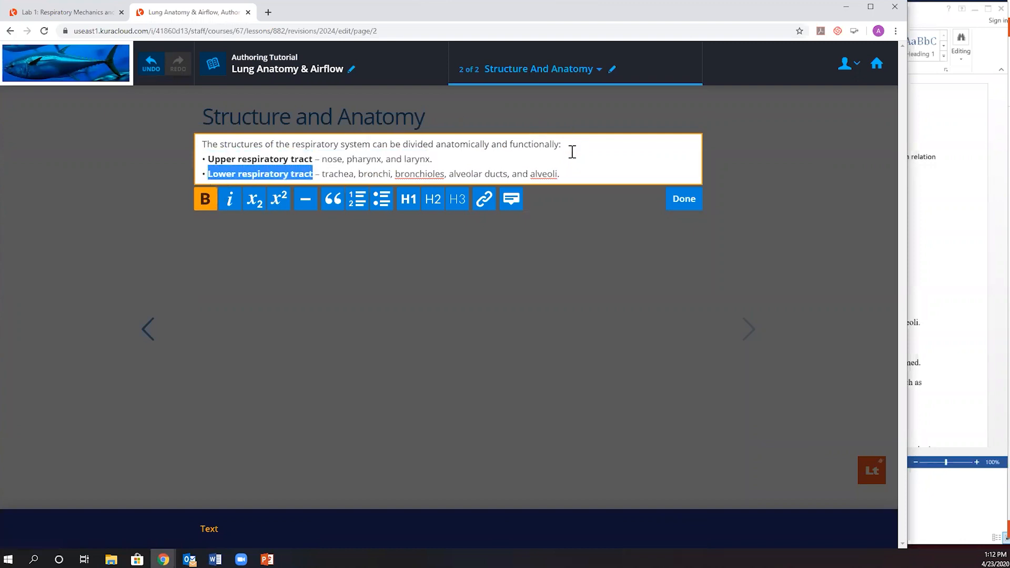
pyautogui.click(683, 200)
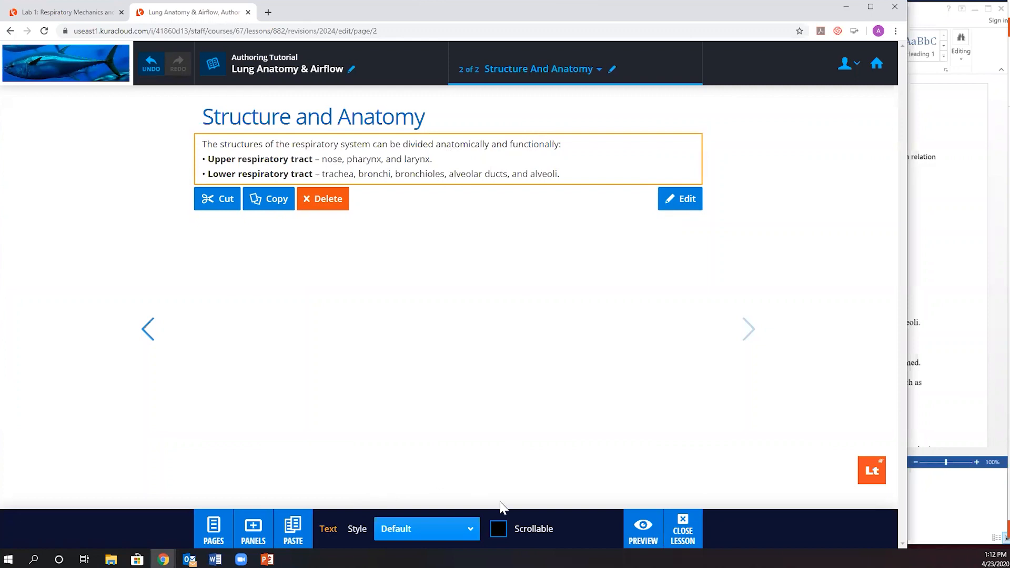
# Step: Set the respiratory tract text panel's style to Info, trying Caution before returning to Info, and deselect the panel
pyautogui.click(446, 535)
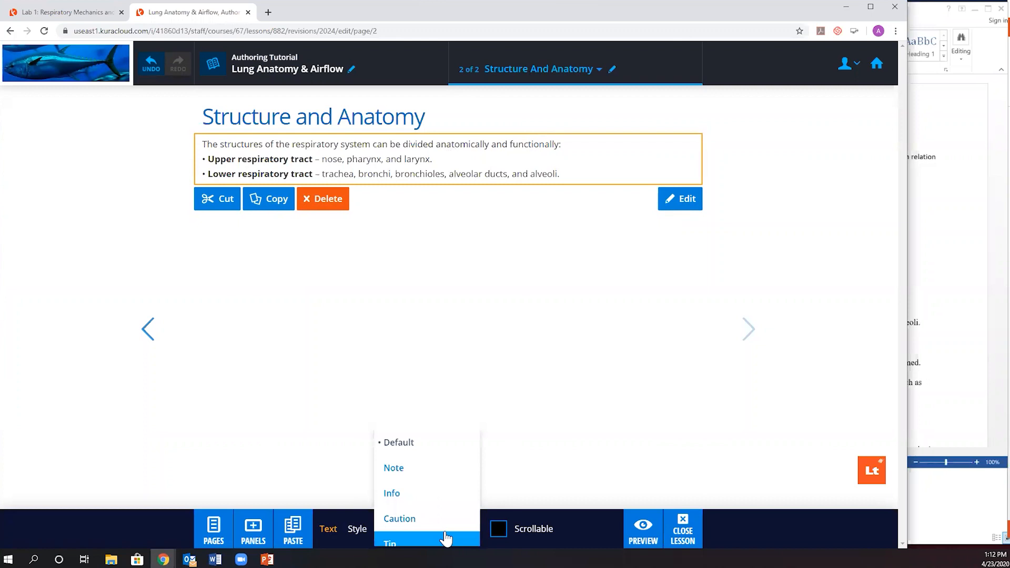
pyautogui.click(425, 493)
pyautogui.click(414, 538)
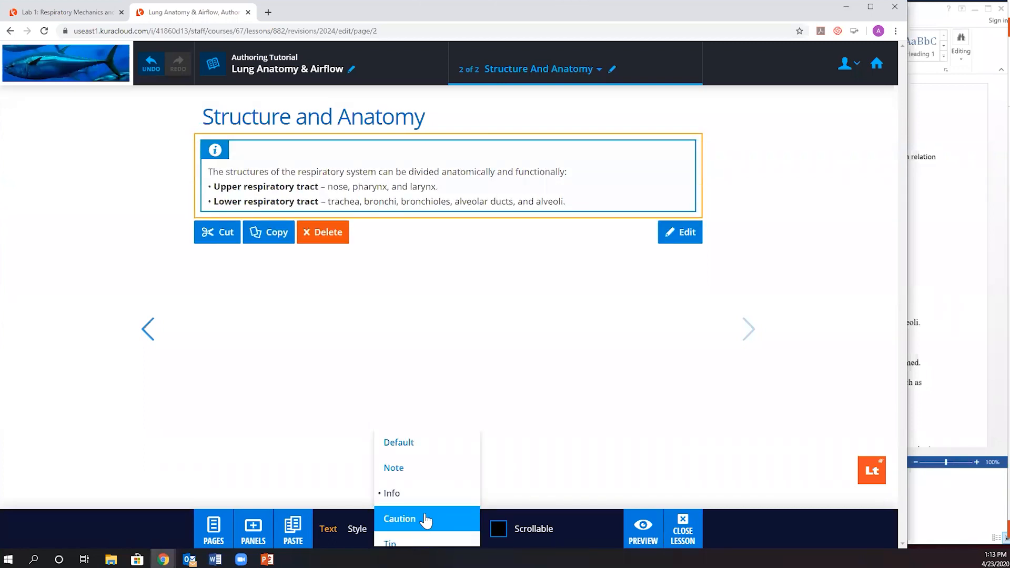
pyautogui.click(423, 520)
pyautogui.click(415, 538)
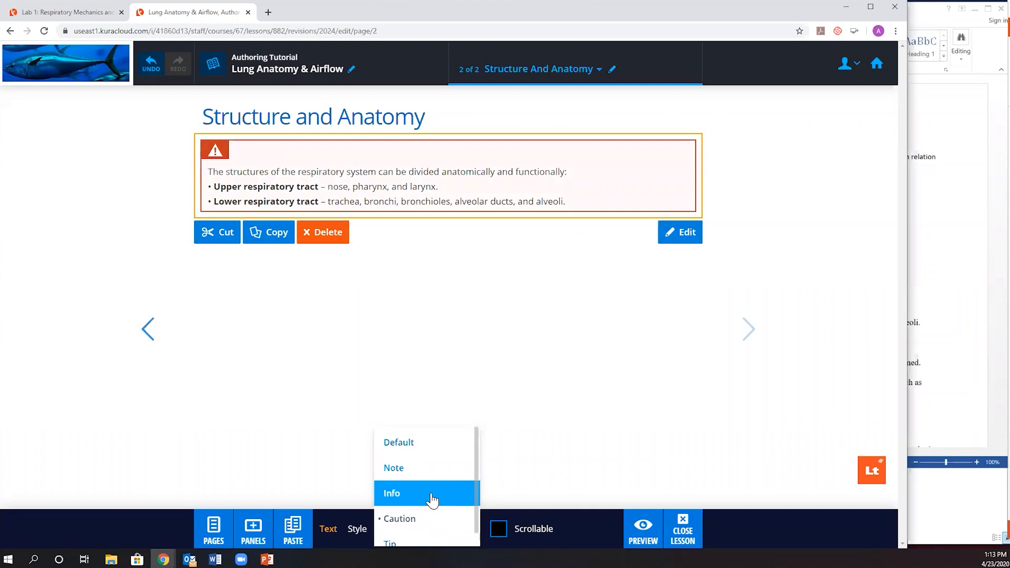
pyautogui.click(433, 499)
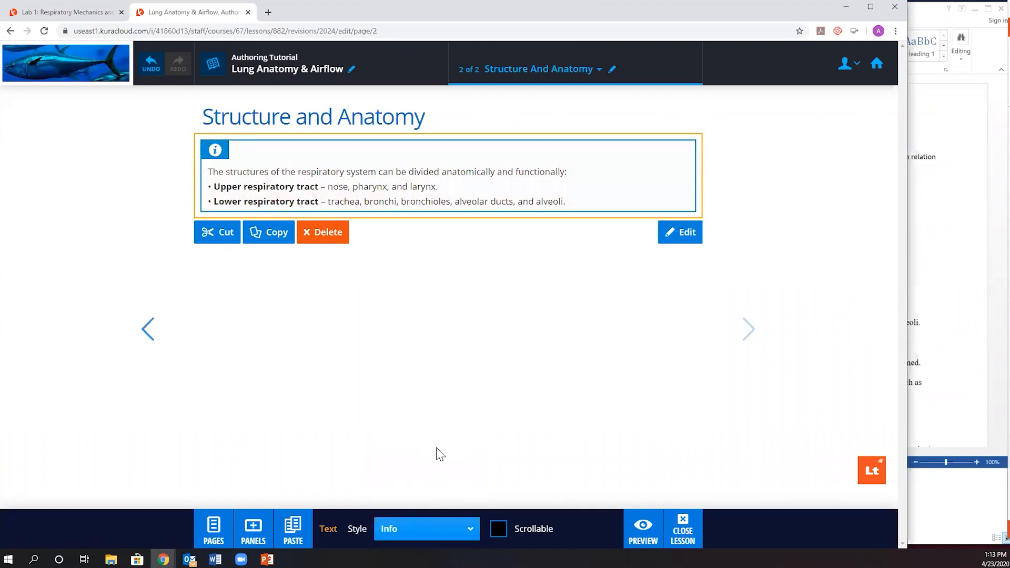
pyautogui.click(395, 464)
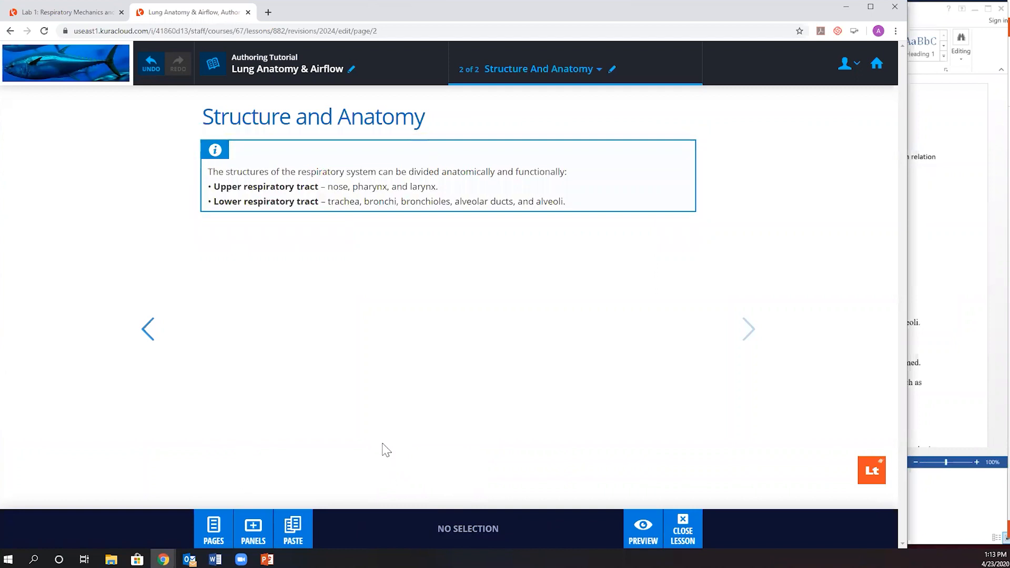
# Step: Add a divider below the Info-styled text panel on the Structure And Anatomy page
pyautogui.click(255, 529)
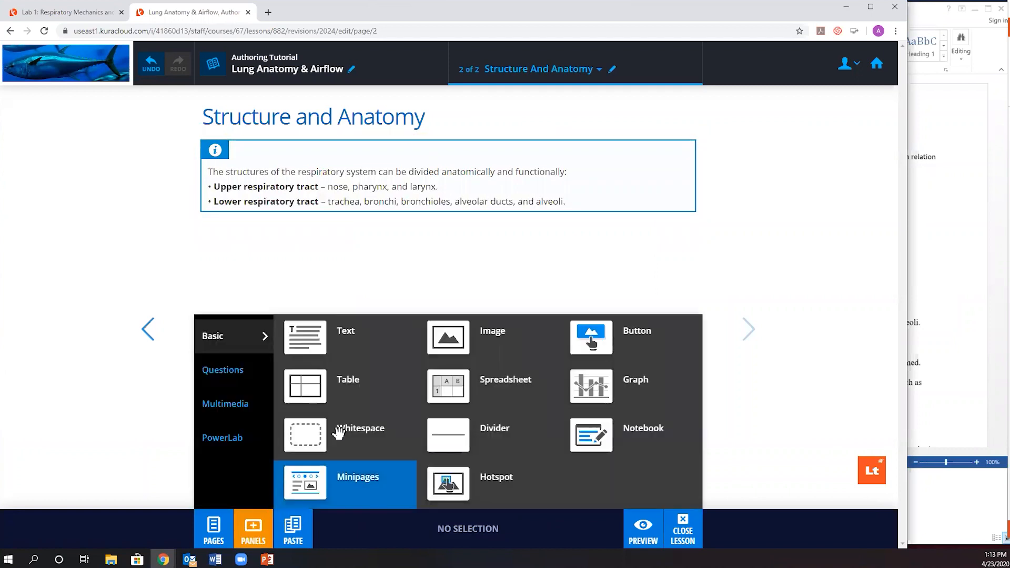
pyautogui.click(455, 431)
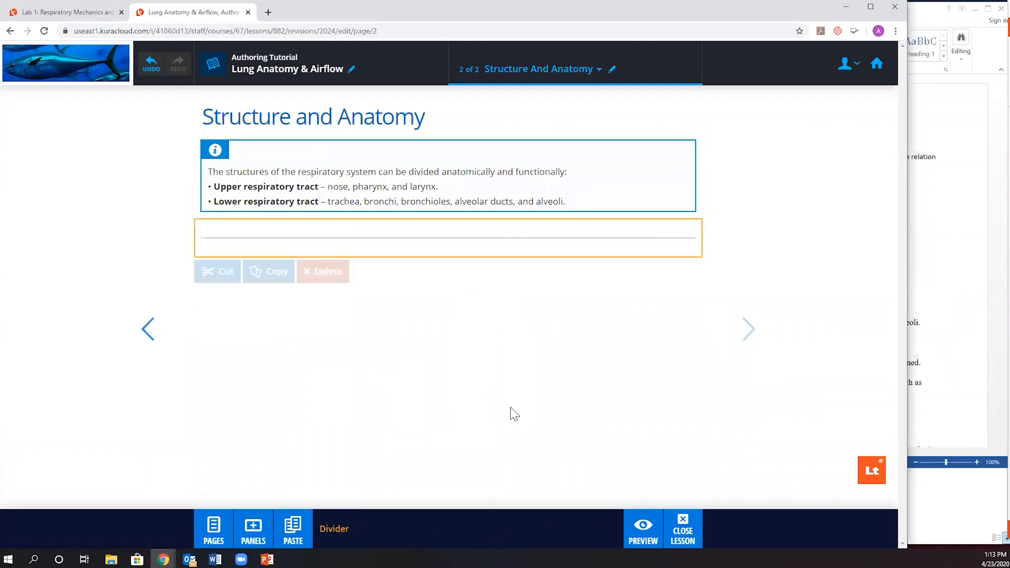
# Step: Add the Nasal Cavity file from the Authoring Images folder as an Image panel below the divider
pyautogui.click(952, 280)
pyautogui.click(924, 499)
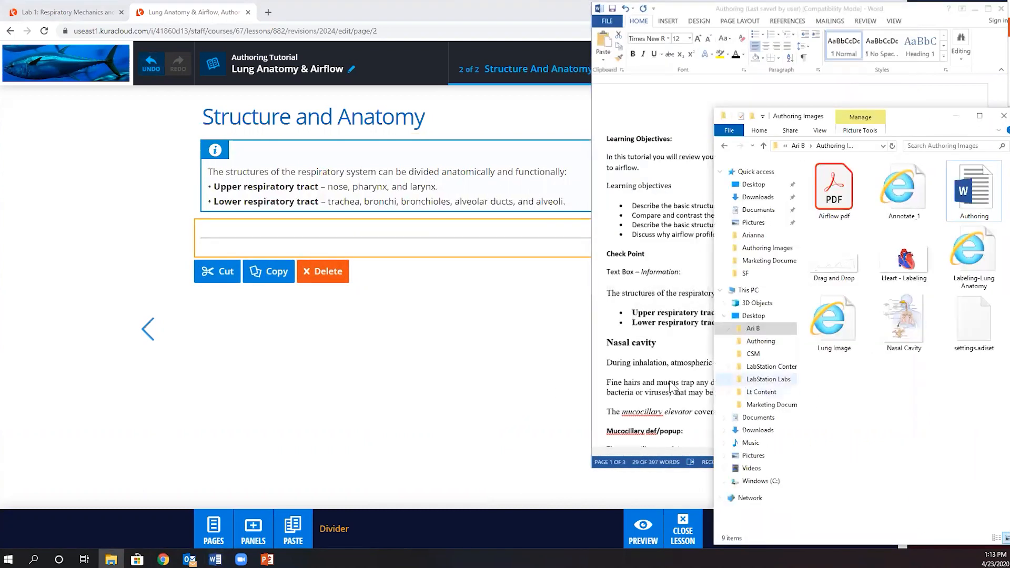
pyautogui.click(534, 431)
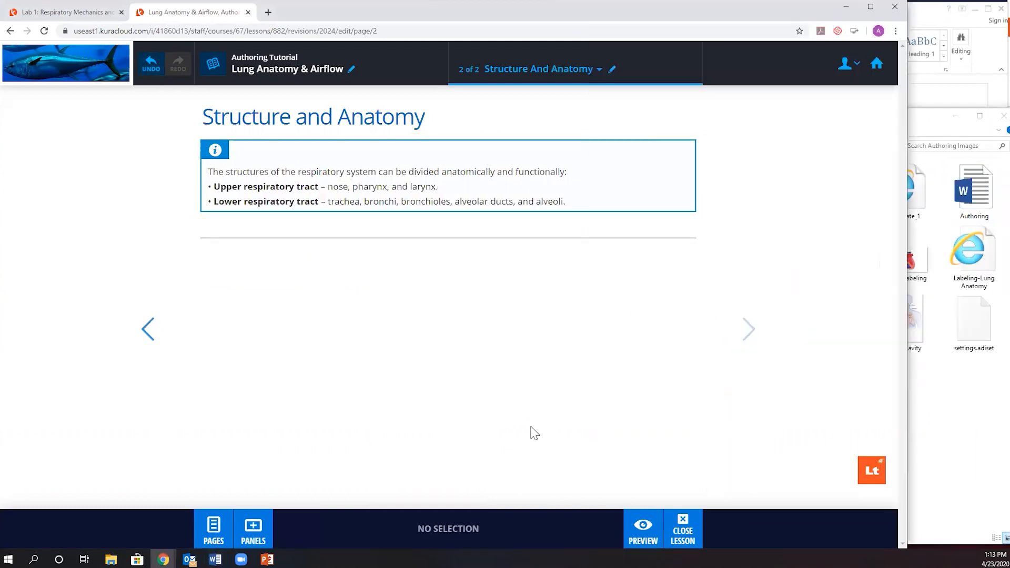
pyautogui.click(953, 417)
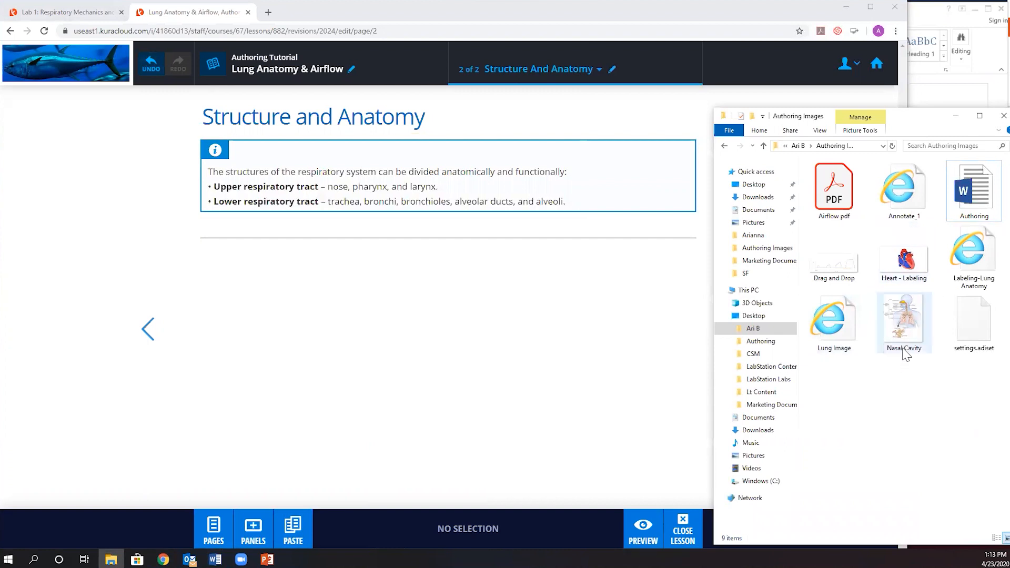
pyautogui.click(903, 330)
pyautogui.moveTo(903, 330); pyautogui.dragTo(447, 260)
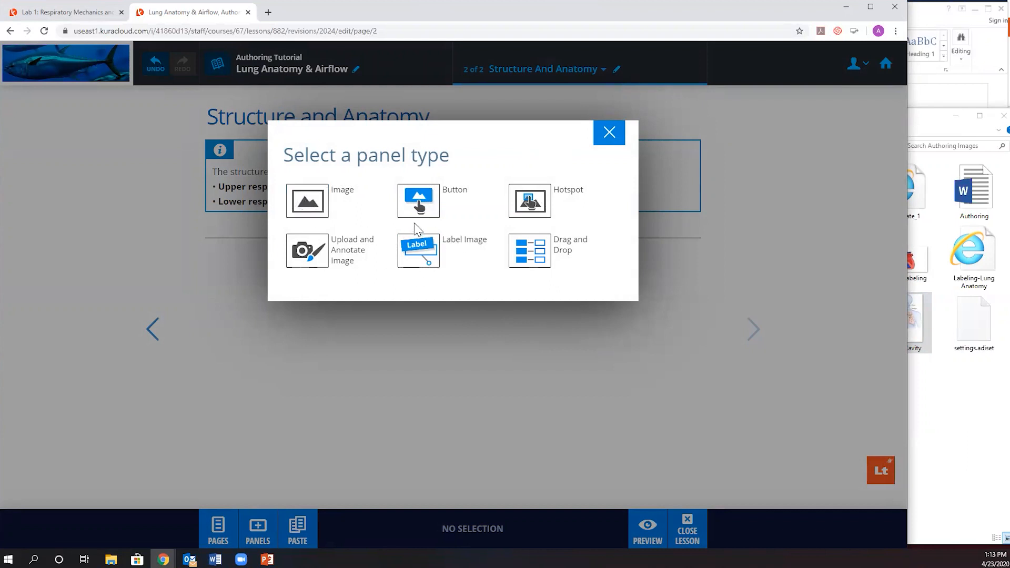
pyautogui.click(310, 203)
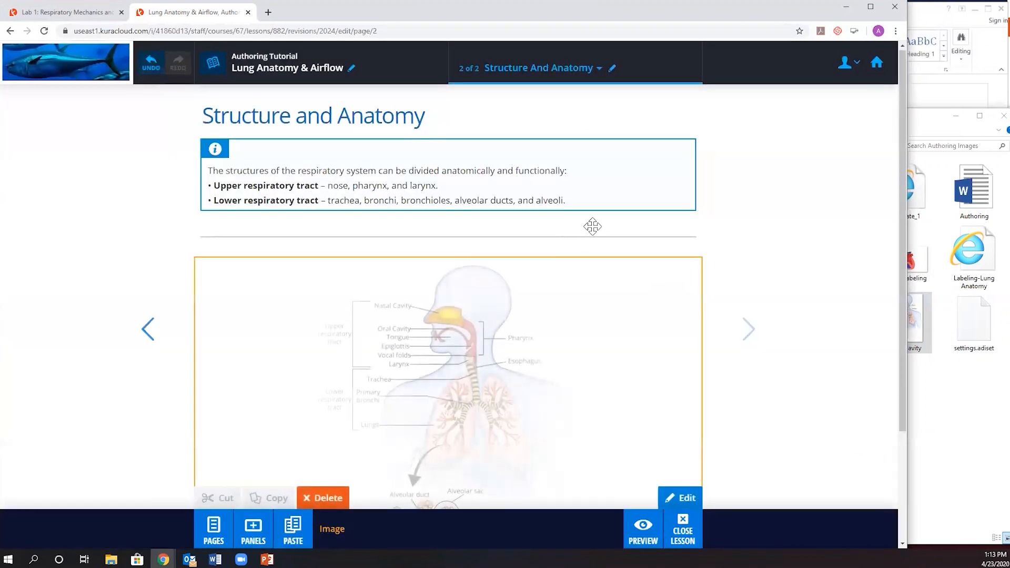
# Step: Switch to the Authoring document in Word and locate the Nasal cavity section
pyautogui.click(915, 20)
pyautogui.scroll(-3, 753, 211)
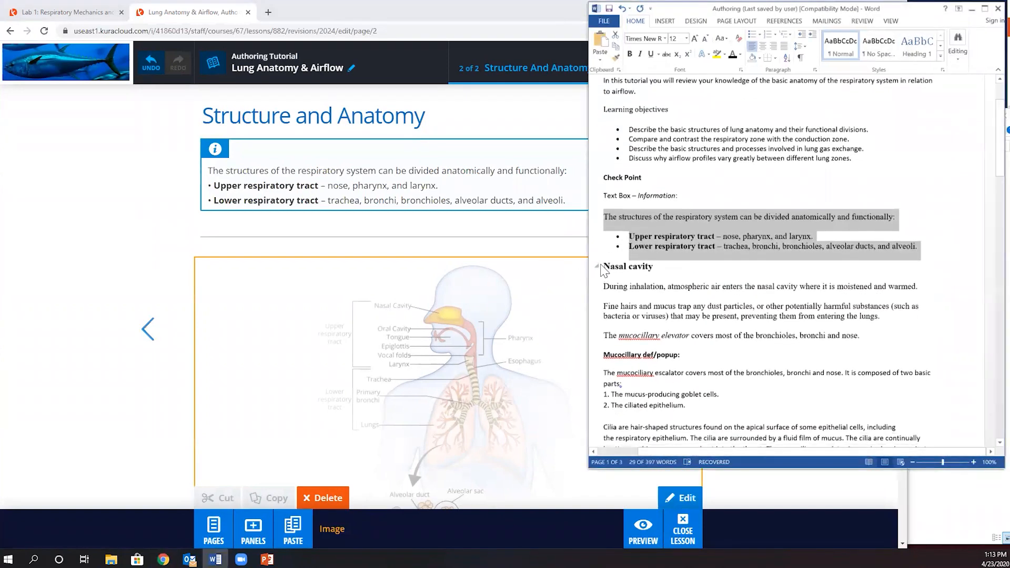
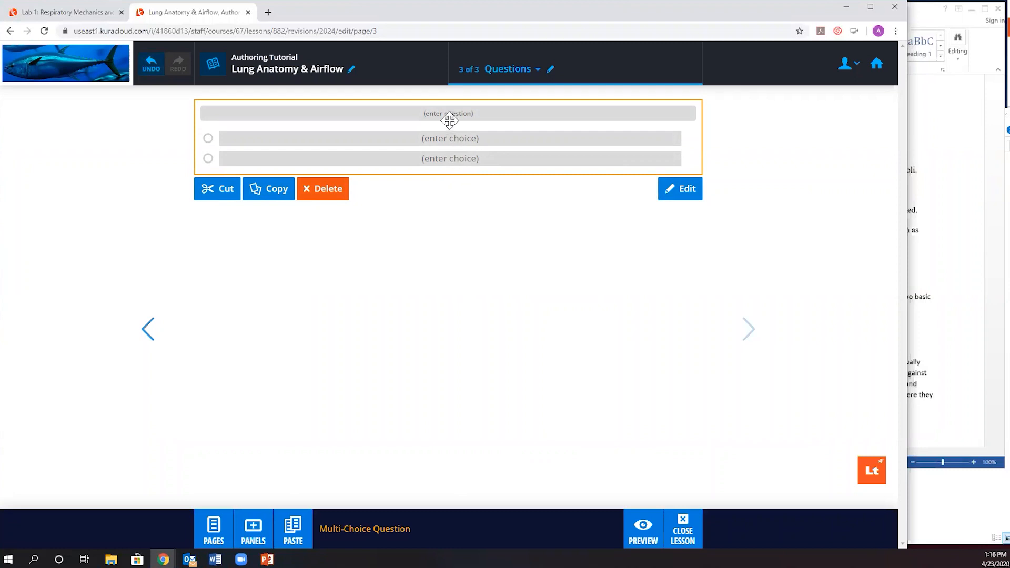
# Step: Enter "Why is the trachea lines with mucus?" as the question text of the multi-choice panel on the Questions page
pyautogui.click(449, 113)
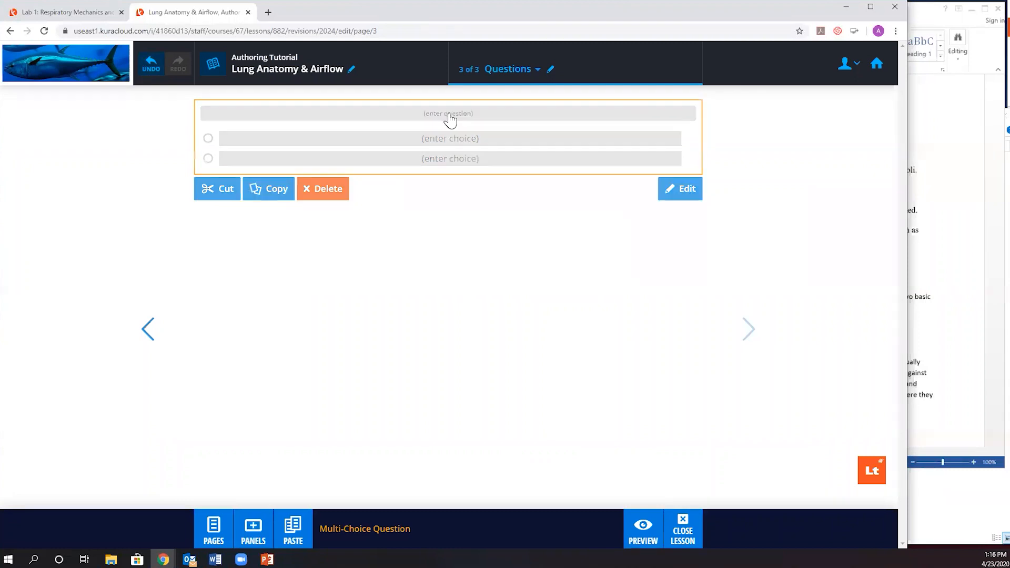
pyautogui.click(448, 113)
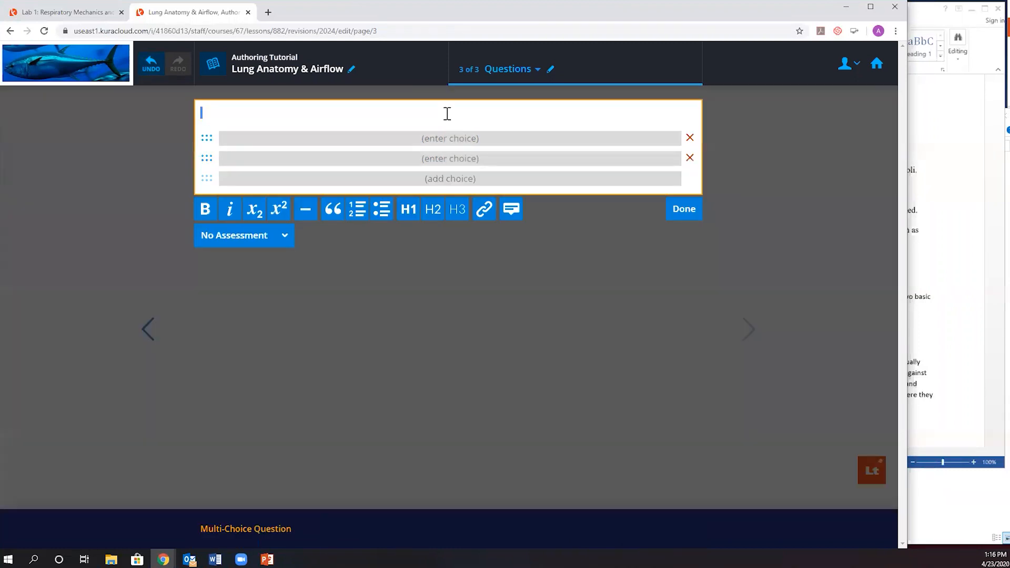
pyautogui.write('Why is the trachea lines w')
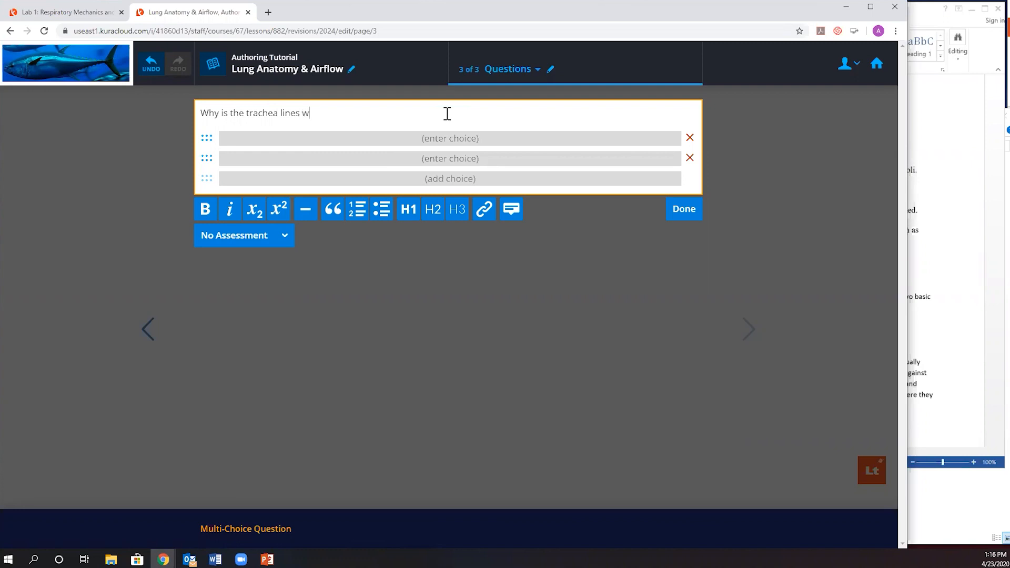
pyautogui.write('ith mucus?')
# Step: Enter the answer choices "To assist with swallowing", "To trap foreign particles" and "To aid with peristalsis", correcting the spelling of "foreign"
pyautogui.click(456, 143)
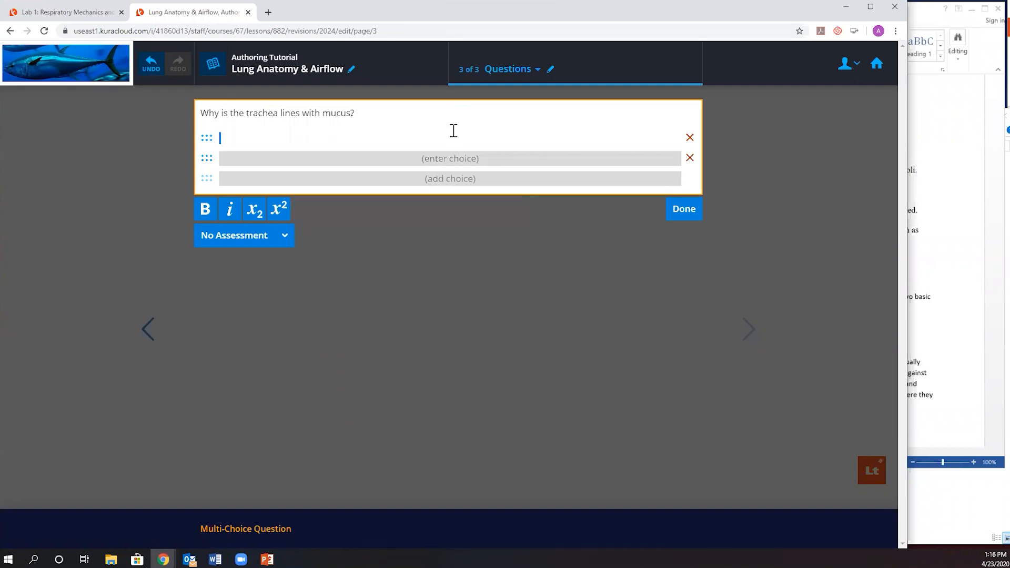
pyautogui.write('To assist with swallowing')
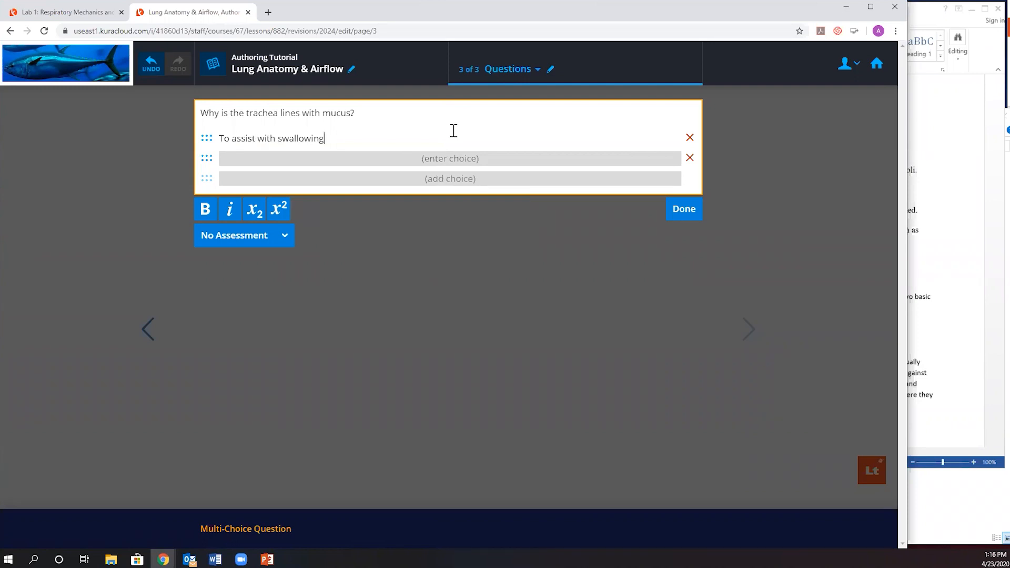
pyautogui.click(458, 158)
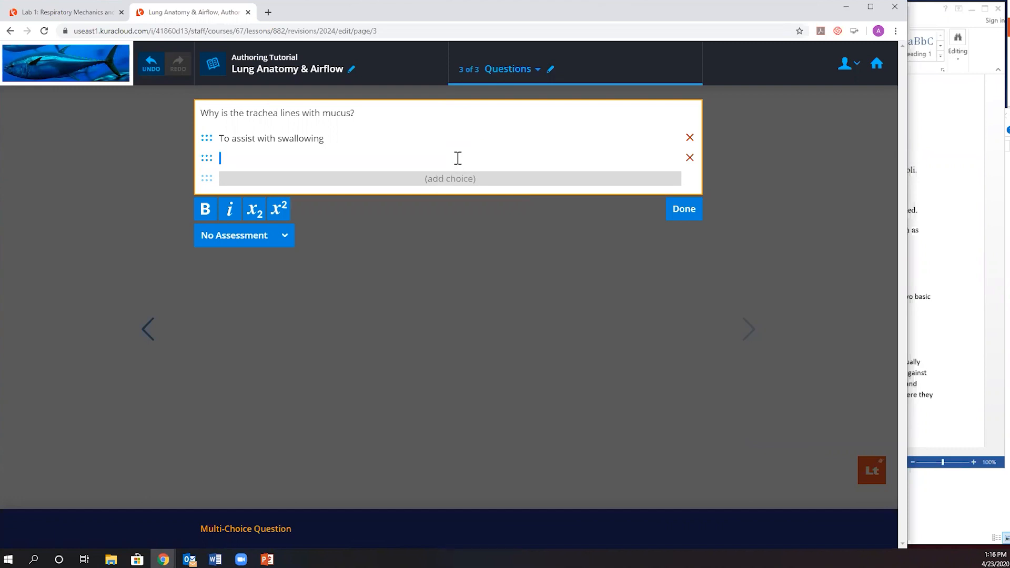
pyautogui.write('To trap foriengn particles')
pyautogui.rightClick(270, 158)
pyautogui.click(307, 164)
pyautogui.click(310, 179)
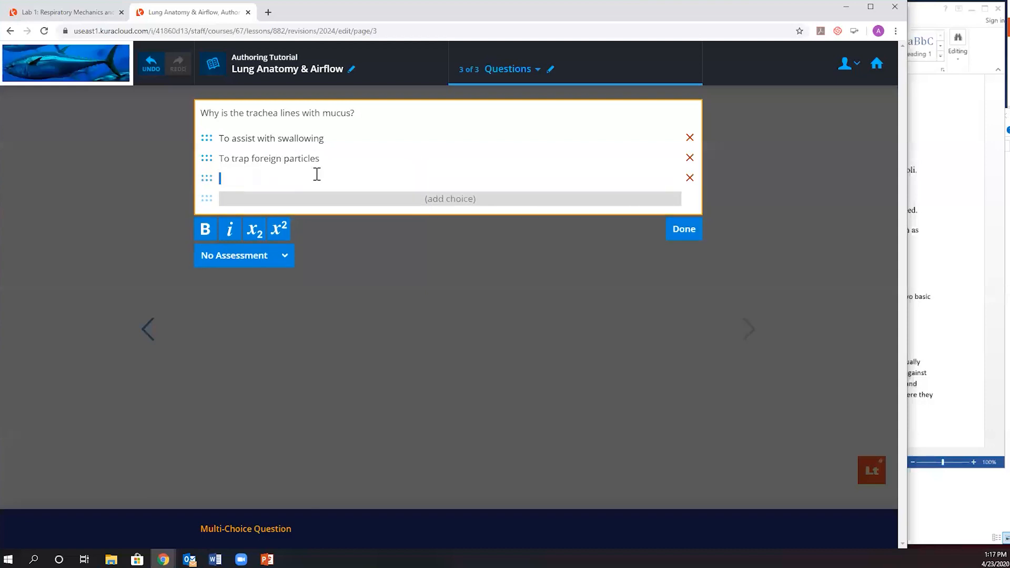
pyautogui.write('To aid with peristalsis')
# Step: Set the question's assessment to Instant + Graded and mark "To trap foreign particles" as the correct answer
pyautogui.click(284, 260)
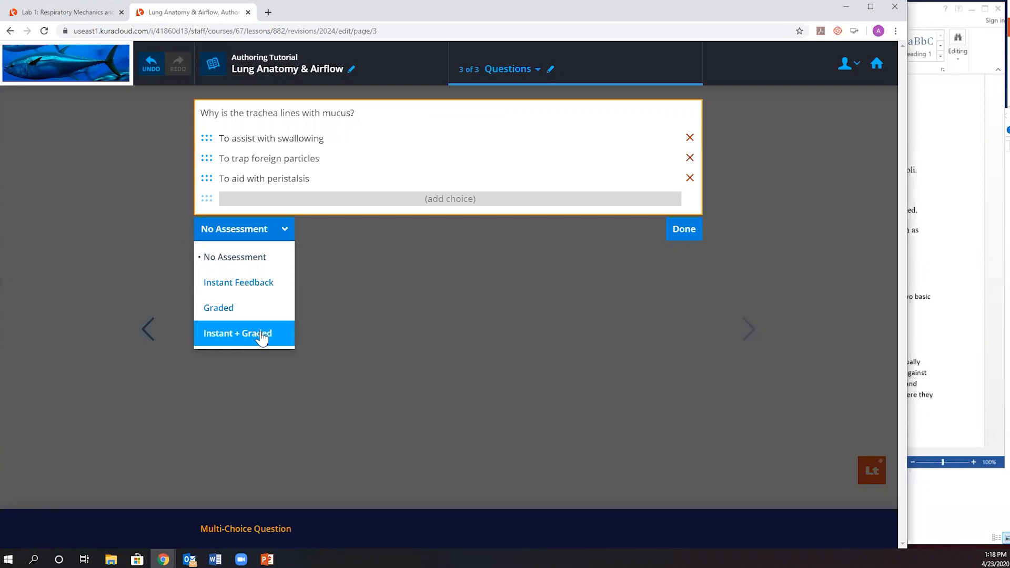
pyautogui.click(242, 340)
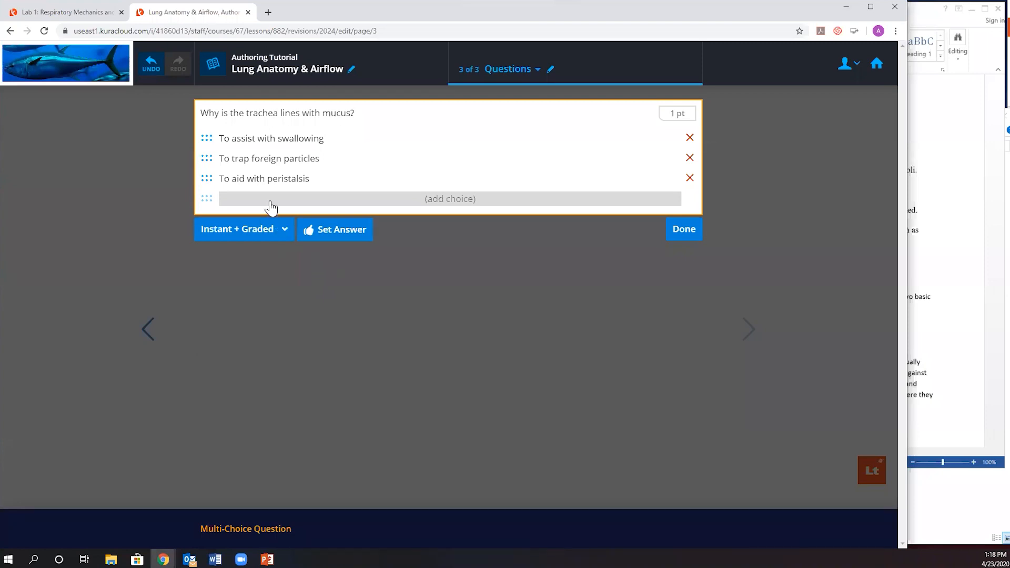
pyautogui.click(342, 232)
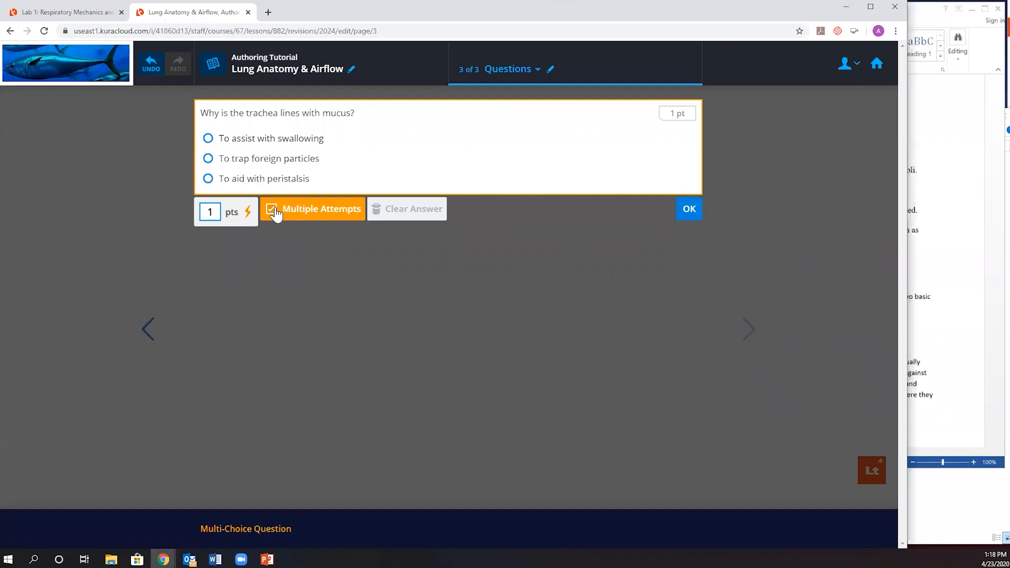
pyautogui.click(208, 159)
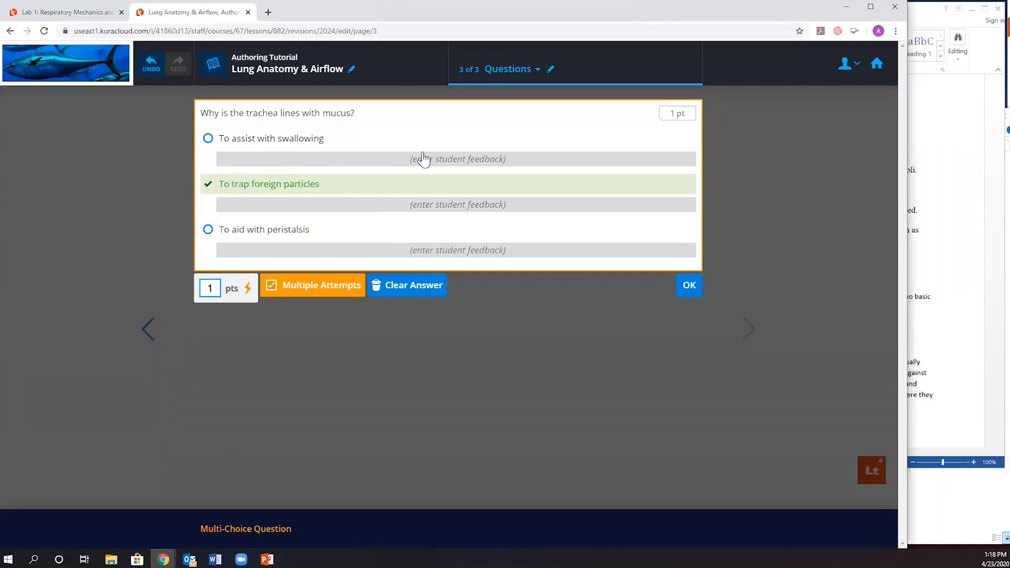
# Step: Enter the student feedback "Correct" for the correct choice and "Try again" for the two wrong choices
pyautogui.click(397, 160)
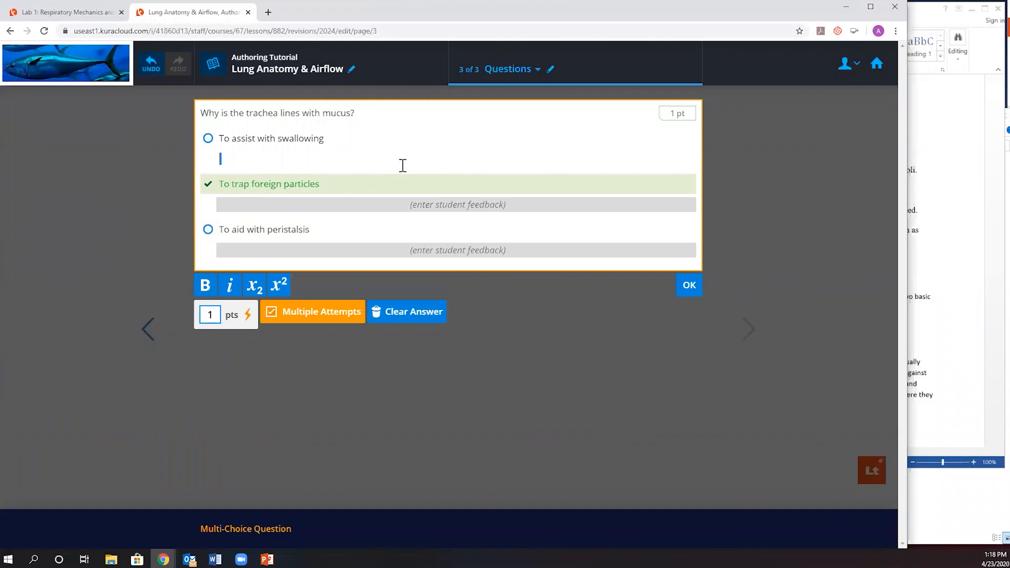
pyautogui.write('Try again')
pyautogui.click(439, 205)
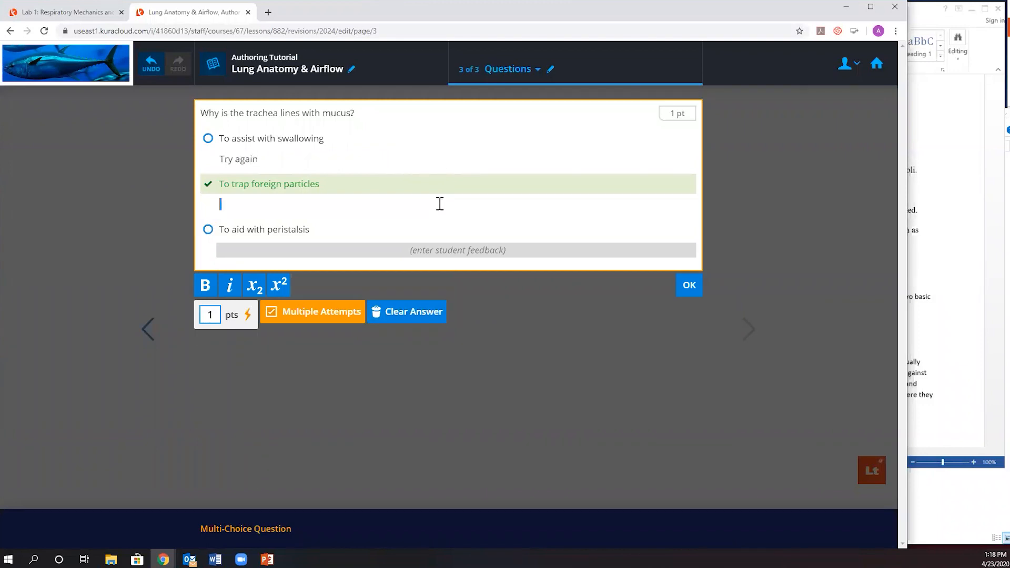
pyautogui.write('Correct')
pyautogui.click(429, 245)
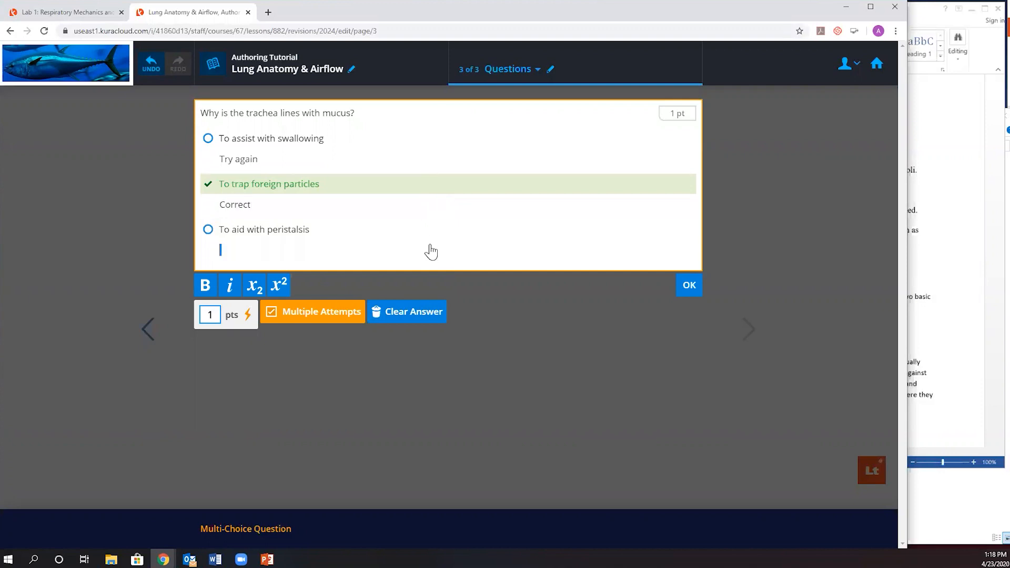
pyautogui.write('Try again')
# Step: Set the question's score to 3 points and finish editing the multi-choice panel
pyautogui.click(210, 315)
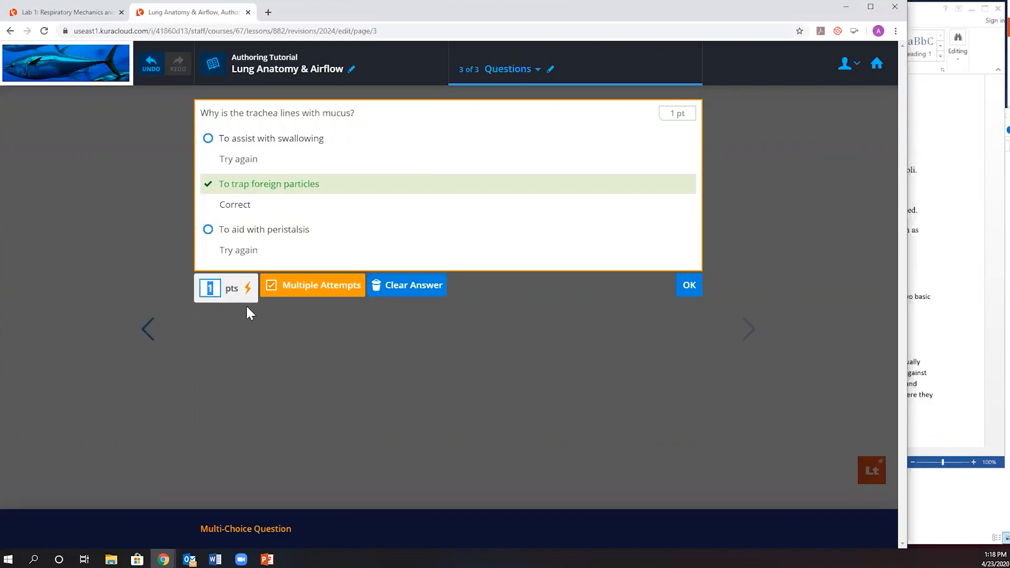
pyautogui.write('3')
pyautogui.click(690, 287)
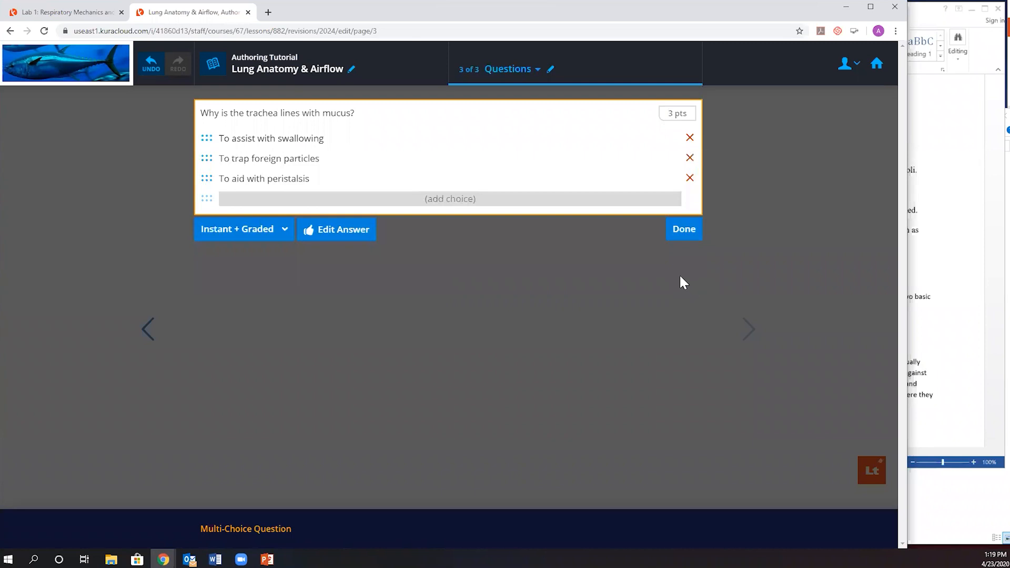
pyautogui.click(684, 230)
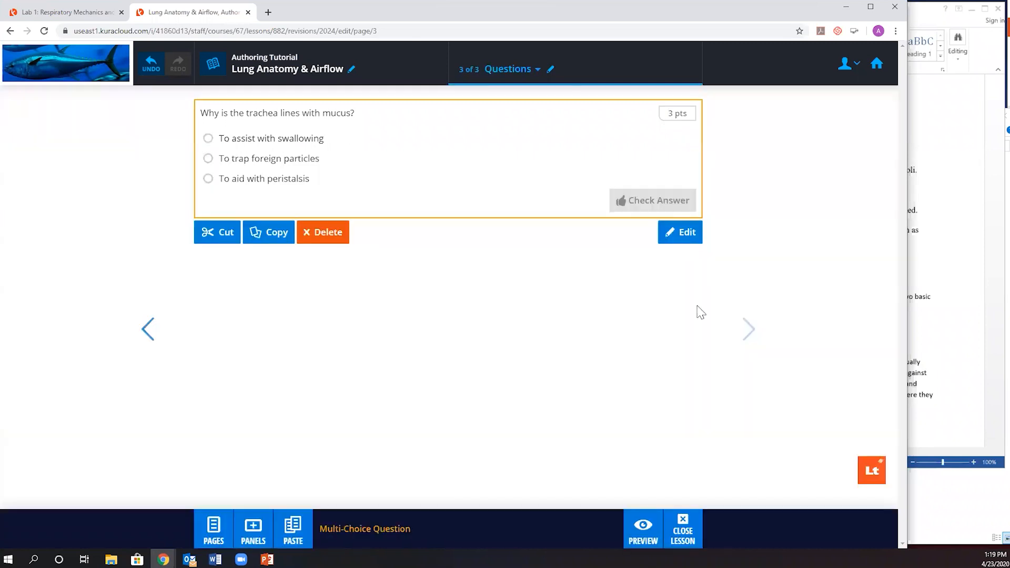
# Step: Preview the page, check the answer "To trap foreign particles" to see its feedback, and return to editing
pyautogui.click(644, 530)
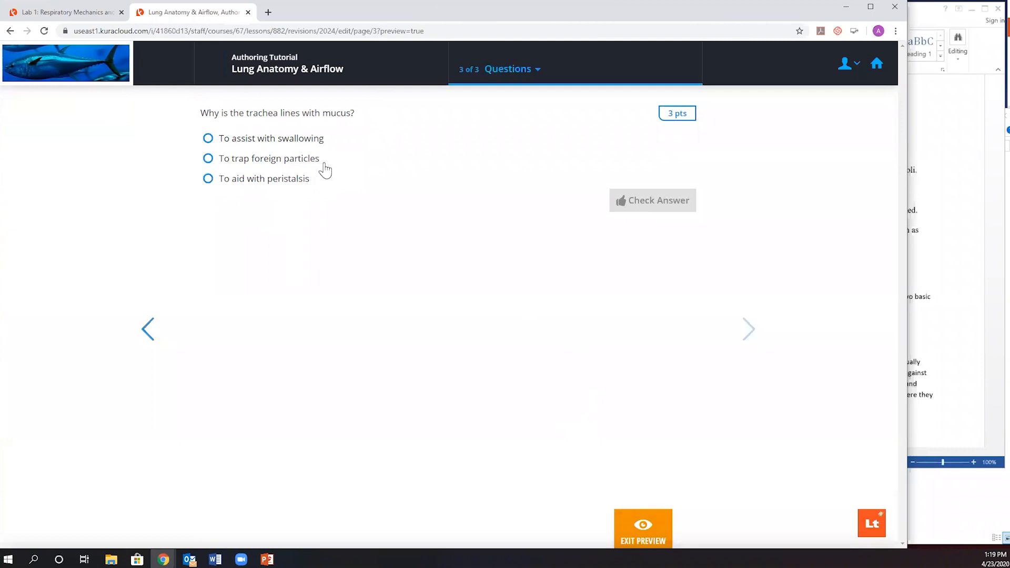
pyautogui.click(271, 160)
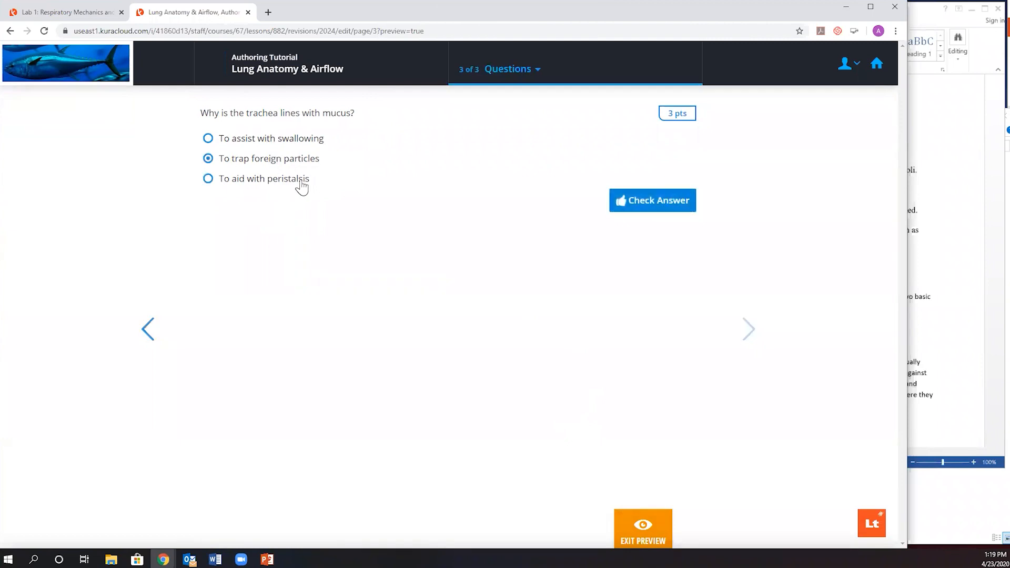
pyautogui.click(669, 200)
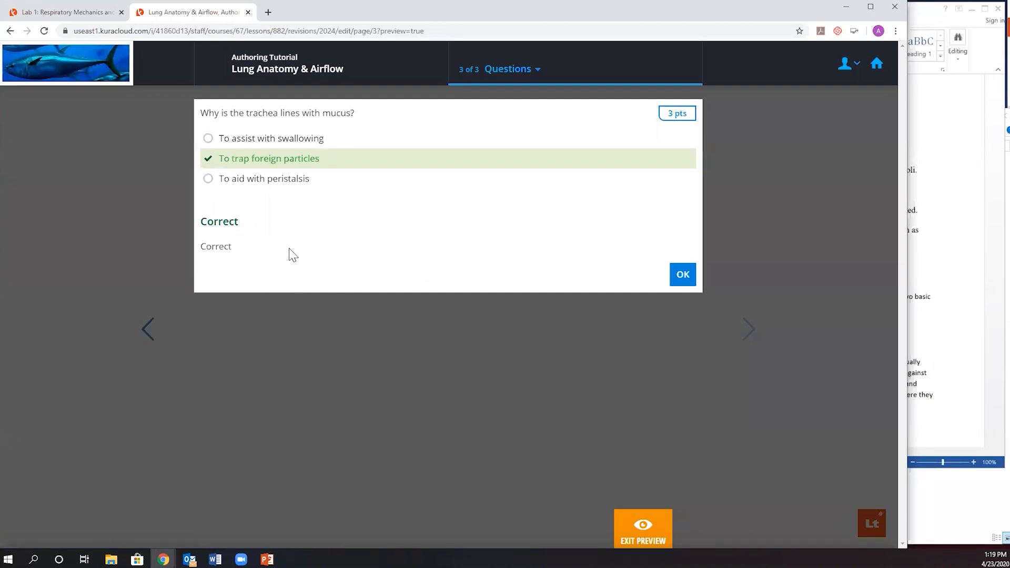
pyautogui.click(683, 275)
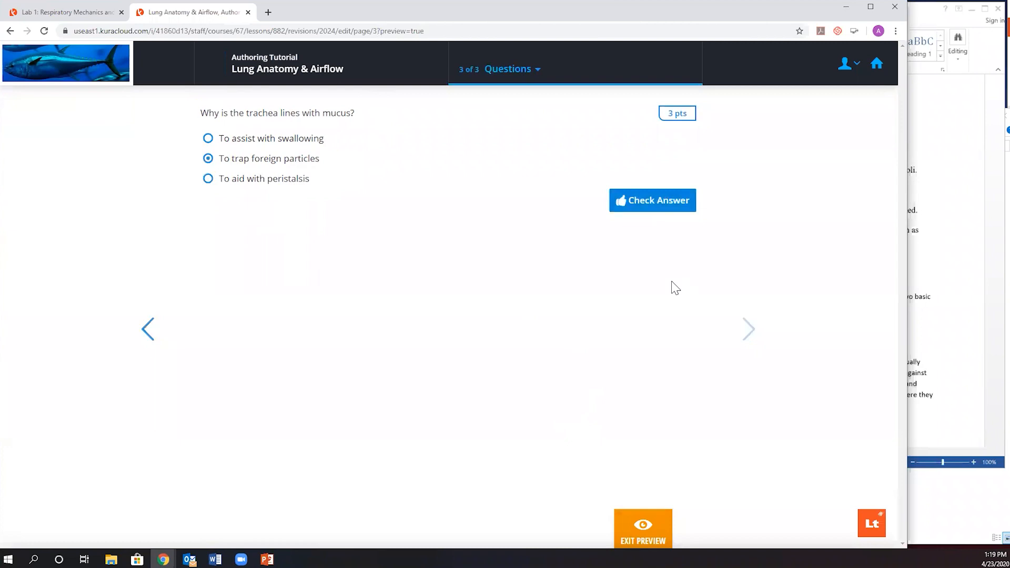
pyautogui.click(646, 533)
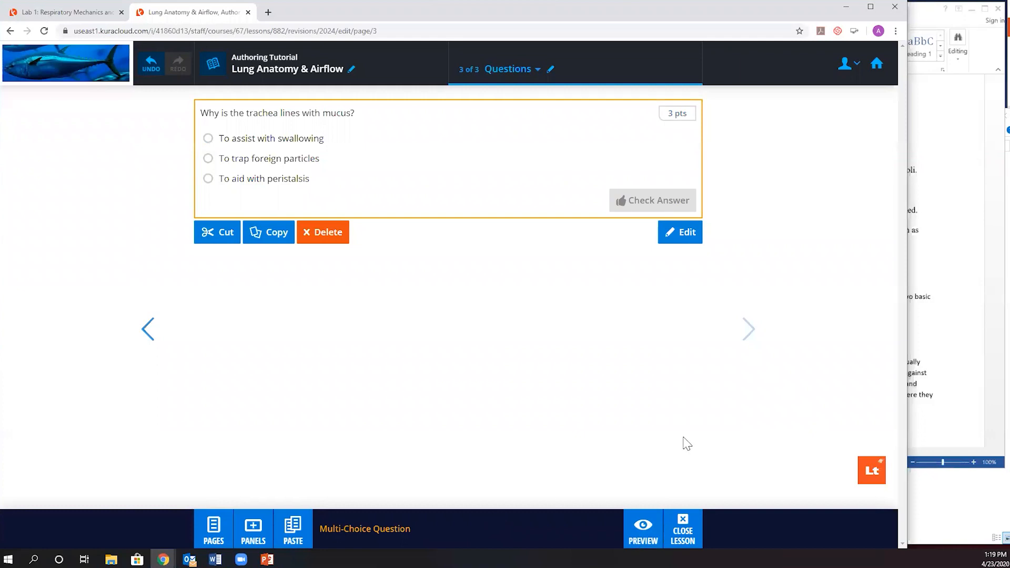
# Step: Add the Labeling-Lung Anatomy file as a Label Image panel below the multi-choice question and open the panel for editing
pyautogui.click(929, 489)
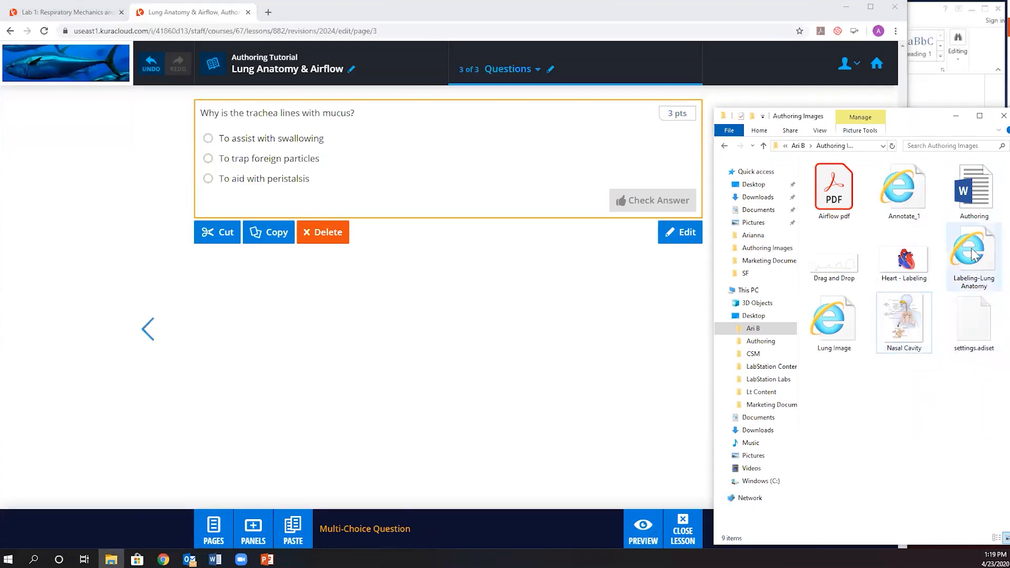
pyautogui.moveTo(959, 236); pyautogui.dragTo(446, 219)
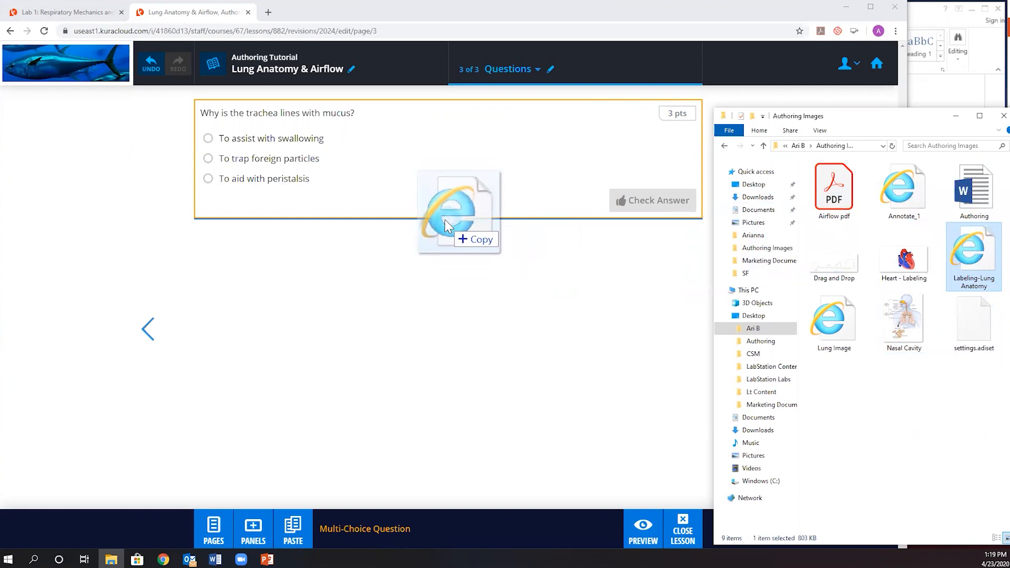
pyautogui.moveTo(445, 219); pyautogui.dragTo(445, 222)
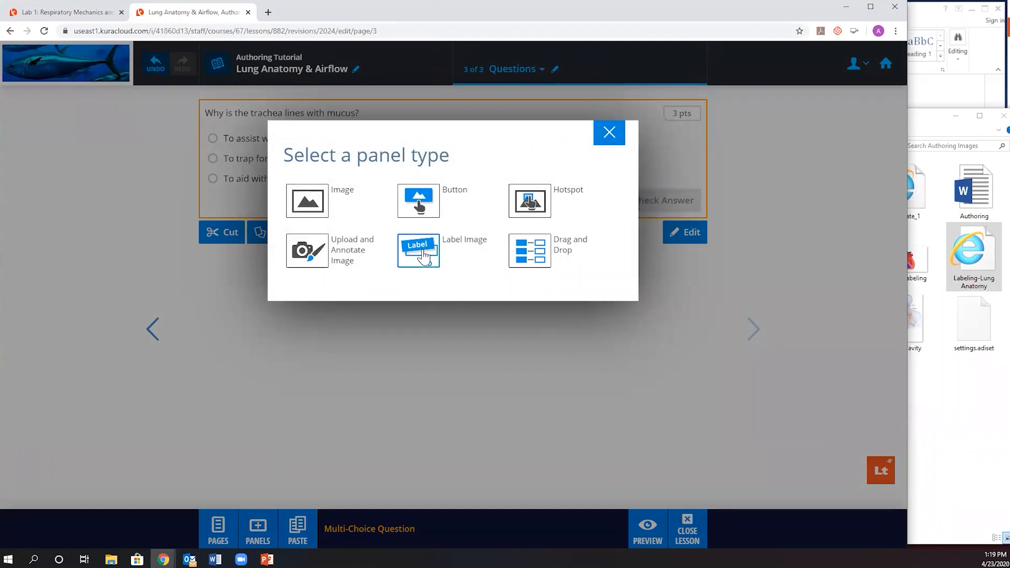
pyautogui.click(424, 258)
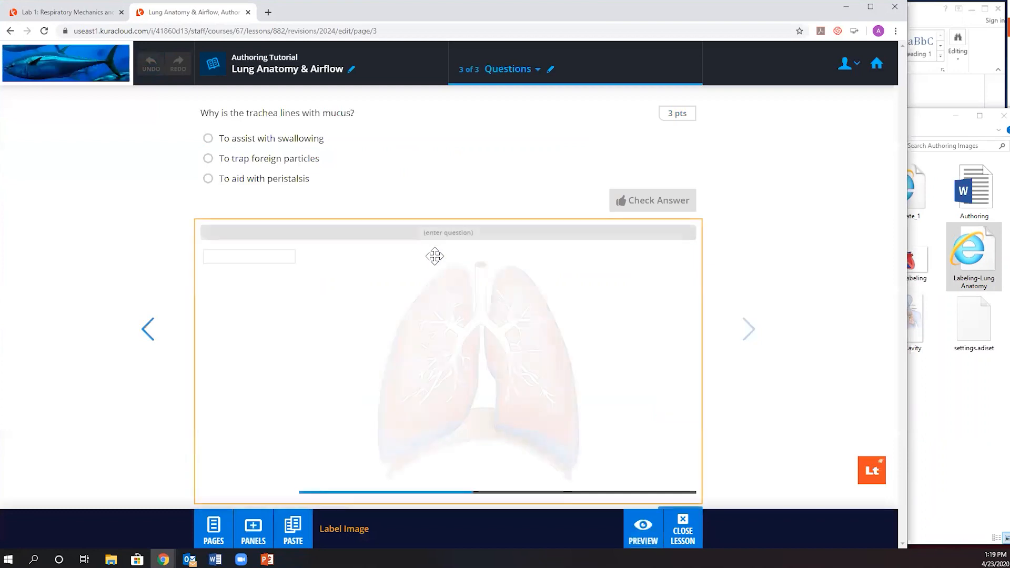
pyautogui.scroll(-1, 499, 297)
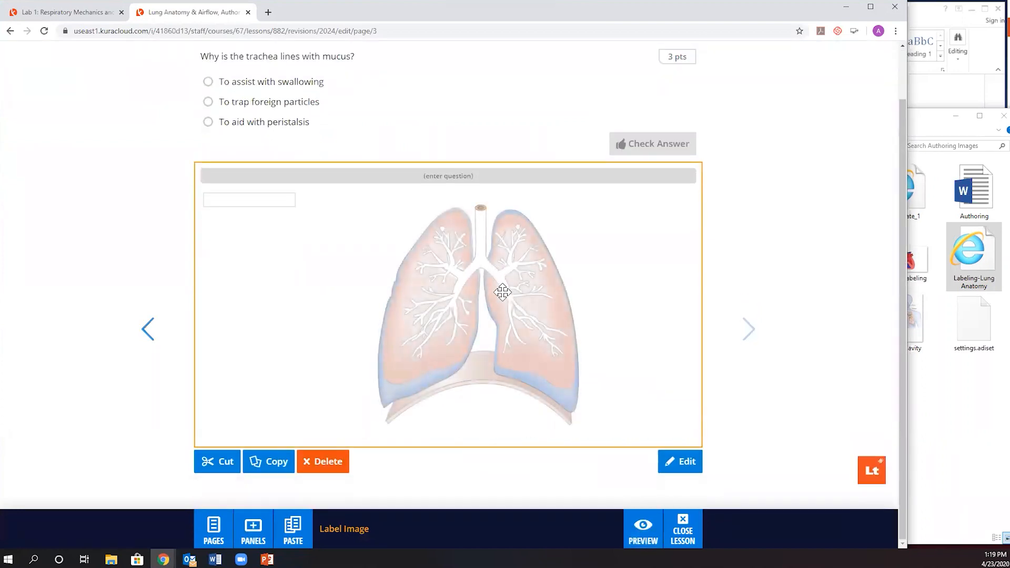
pyautogui.click(441, 176)
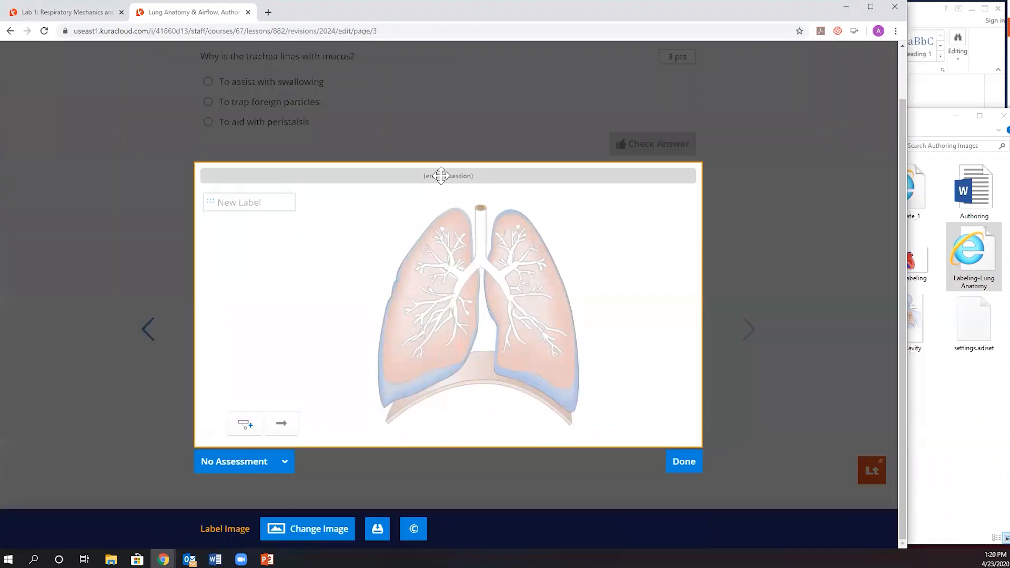
# Step: Enter the prompt "Label the following structures of the respiratory system" and add the labels Trachea, Diaphragm, Bronchi and Aveoli
pyautogui.click(443, 176)
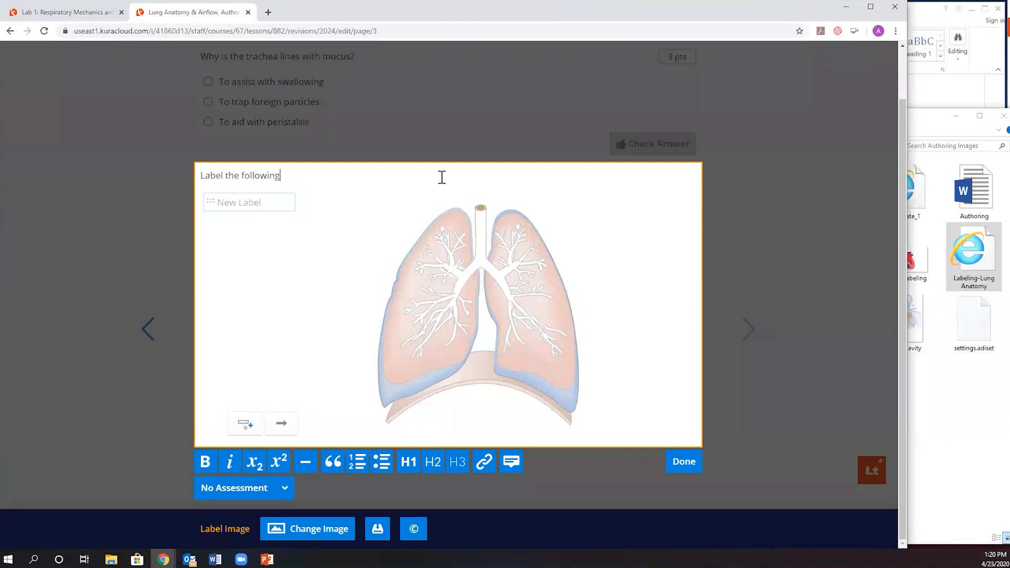
pyautogui.write('Label the following structures of the respiratory system')
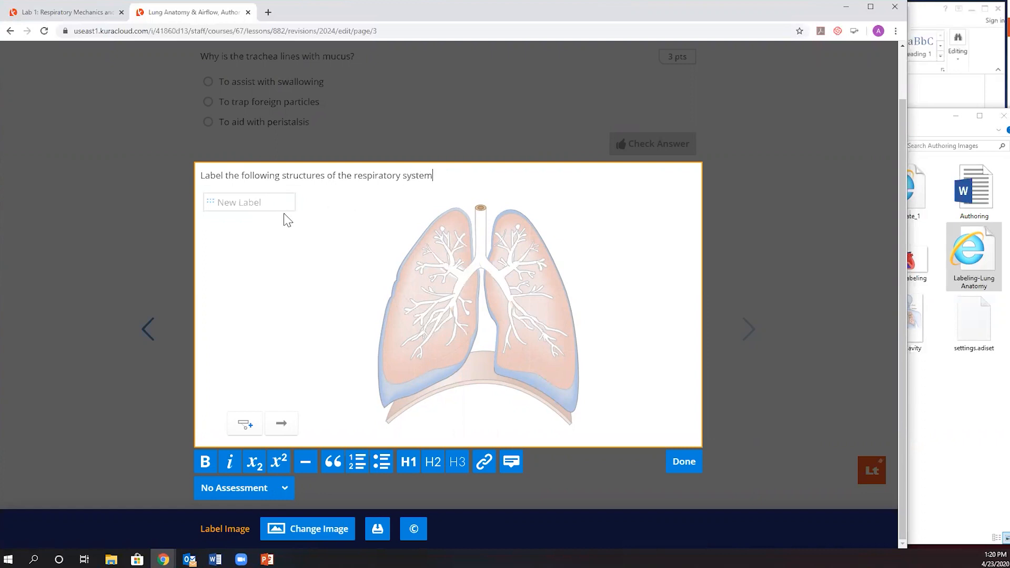
pyautogui.click(273, 201)
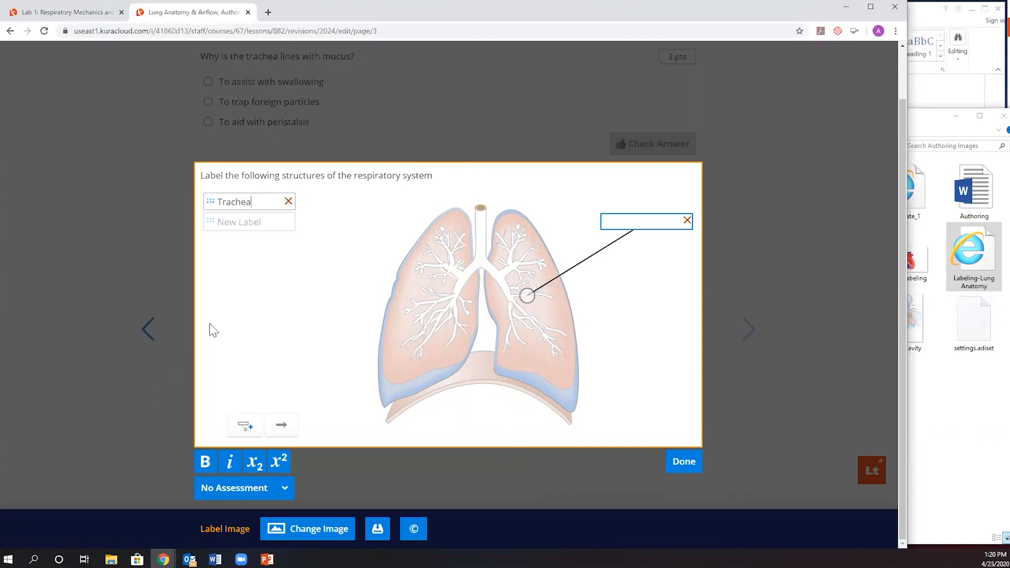
pyautogui.click(267, 222)
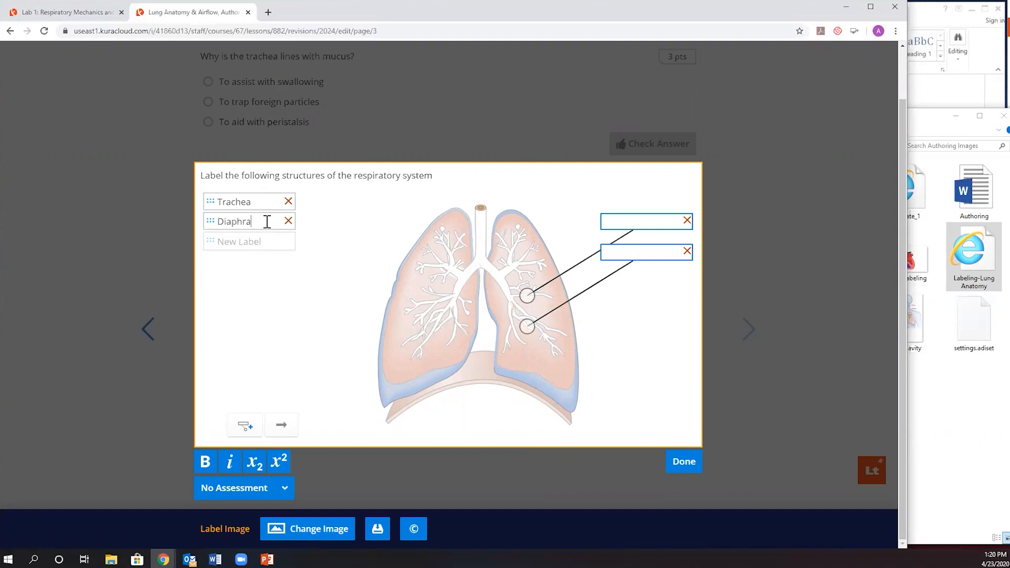
pyautogui.click(262, 240)
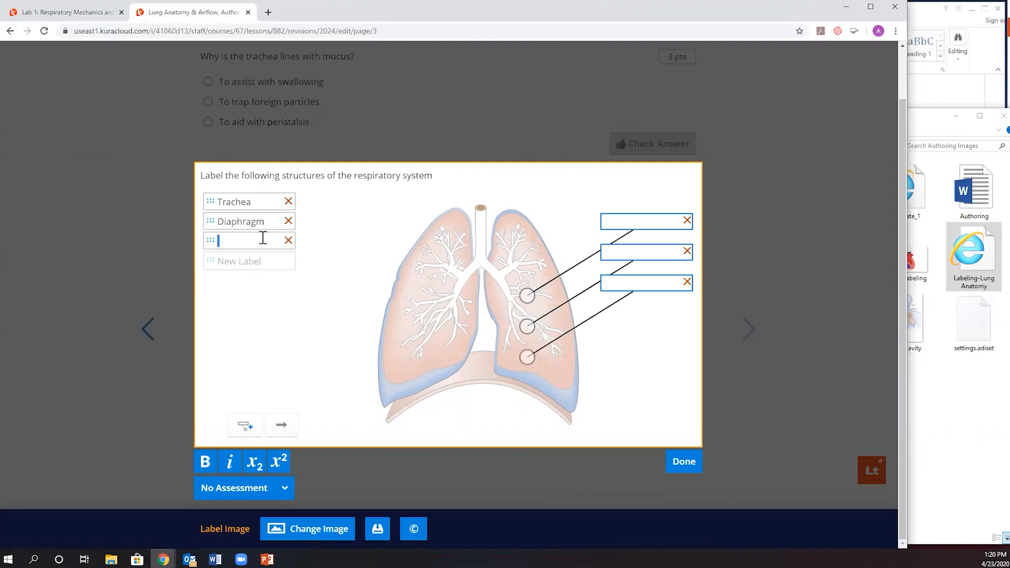
pyautogui.write('Bronchi')
pyautogui.click(283, 265)
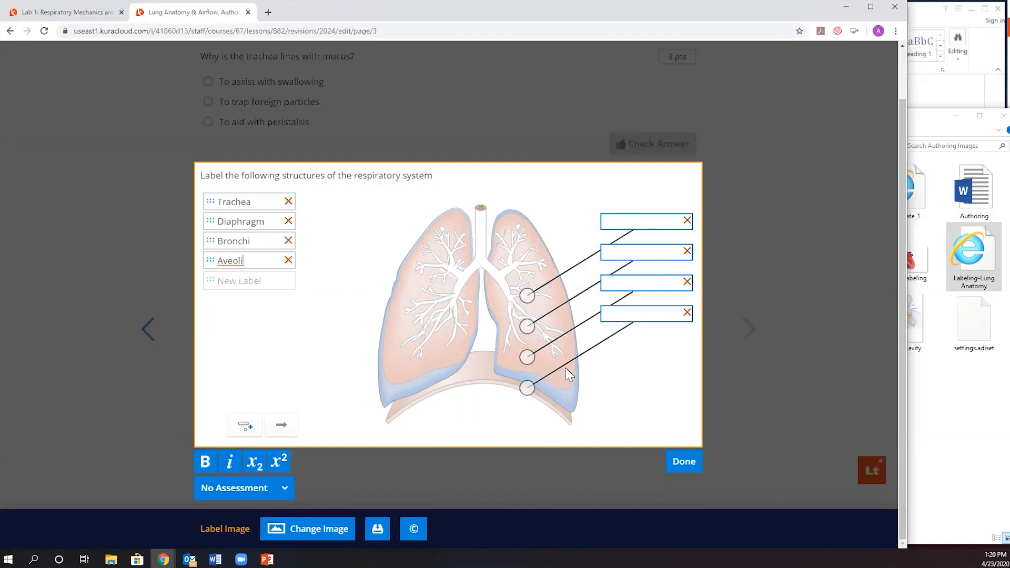
# Step: Position the four label boxes beside the lungs and point them at the trachea, outer airway branches, bronchus and diaphragm
pyautogui.moveTo(524, 295); pyautogui.dragTo(481, 225)
pyautogui.moveTo(621, 216); pyautogui.dragTo(636, 198)
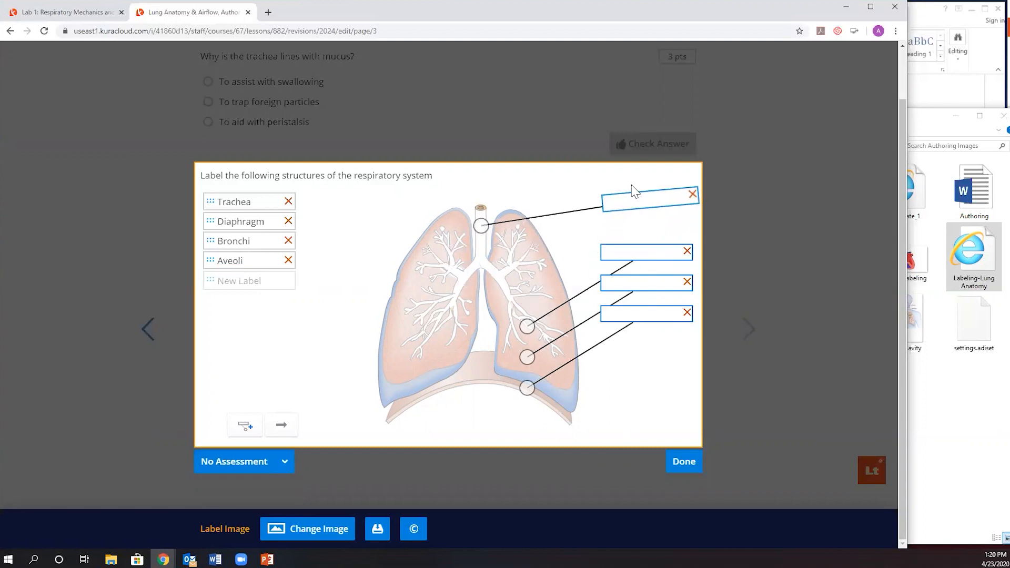
pyautogui.moveTo(634, 252)
pyautogui.mouseDown()
pyautogui.moveTo(636, 226)
pyautogui.moveTo(633, 236)
pyautogui.mouseUp()
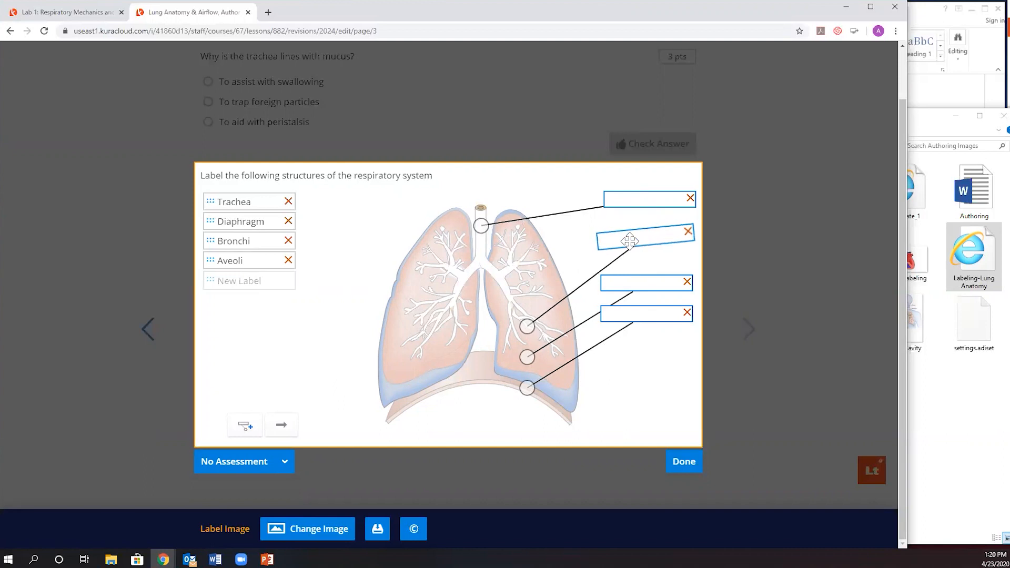
pyautogui.moveTo(527, 326); pyautogui.dragTo(547, 267)
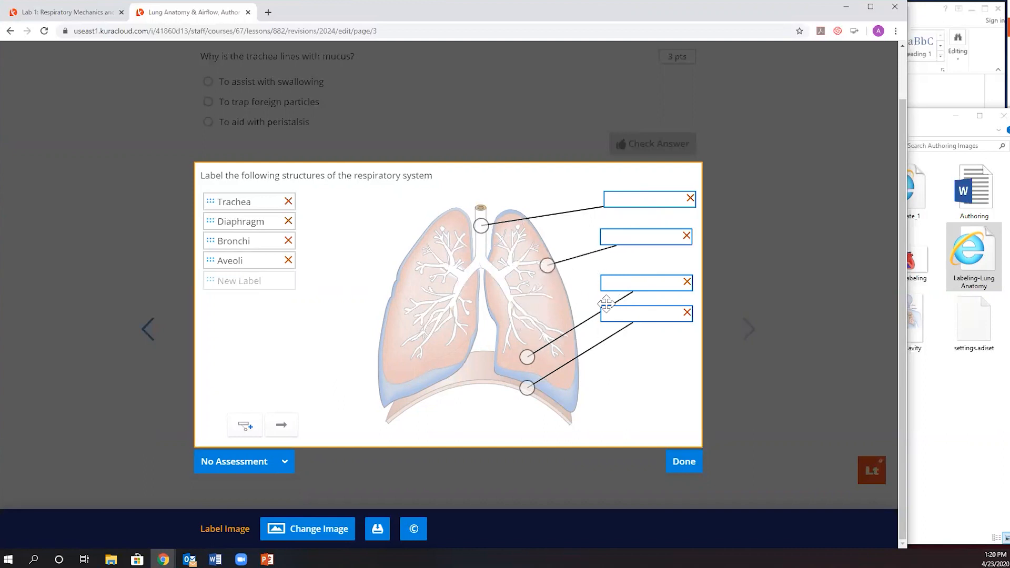
pyautogui.moveTo(646, 314); pyautogui.dragTo(639, 369)
pyautogui.moveTo(527, 388); pyautogui.dragTo(518, 287)
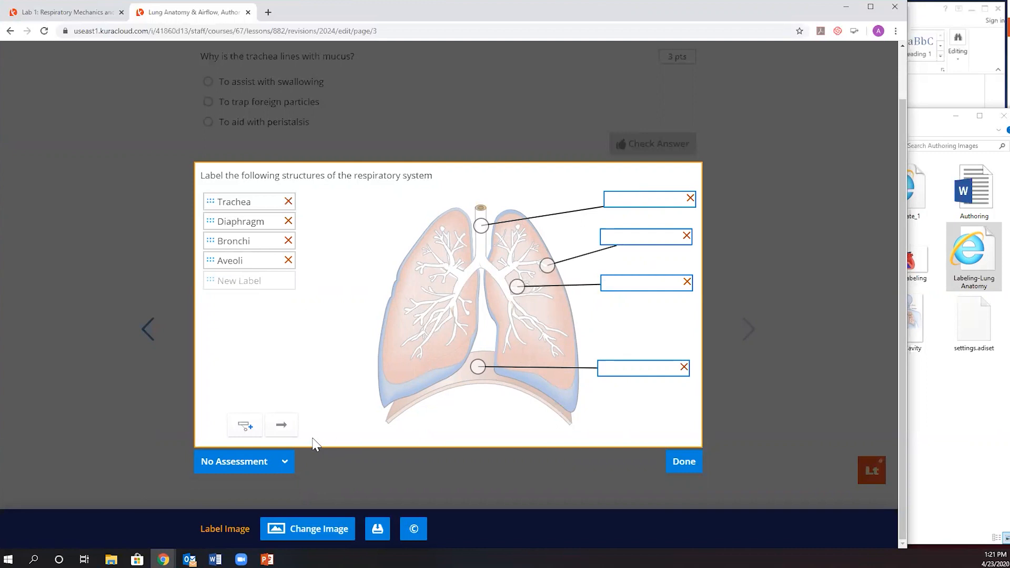
# Step: Set the assessment to Instant + Graded and define the correct answer, from the upper box down: Trachea, Aveoli, Bronchi, Diaphragm
pyautogui.click(285, 462)
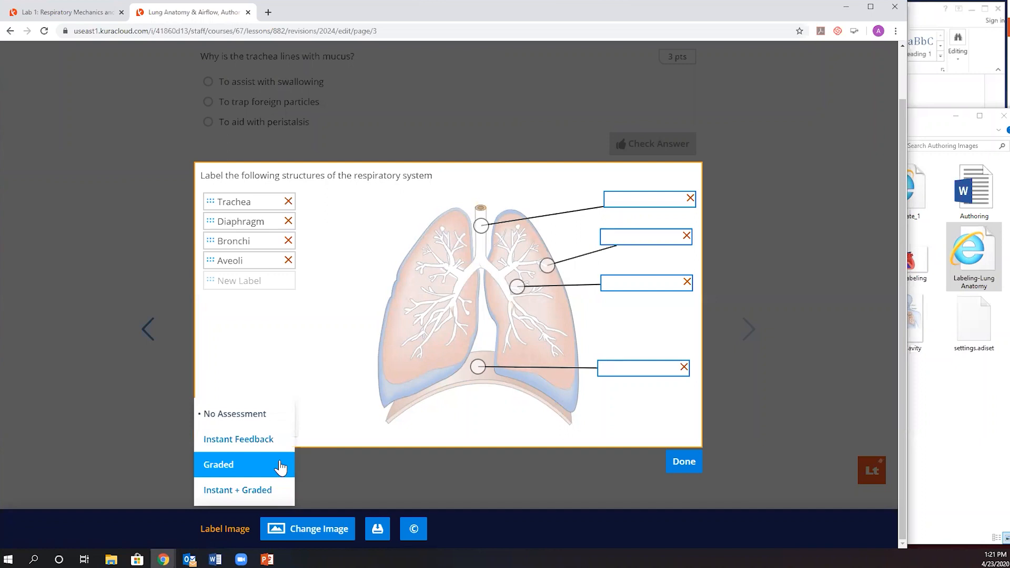
pyautogui.click(263, 493)
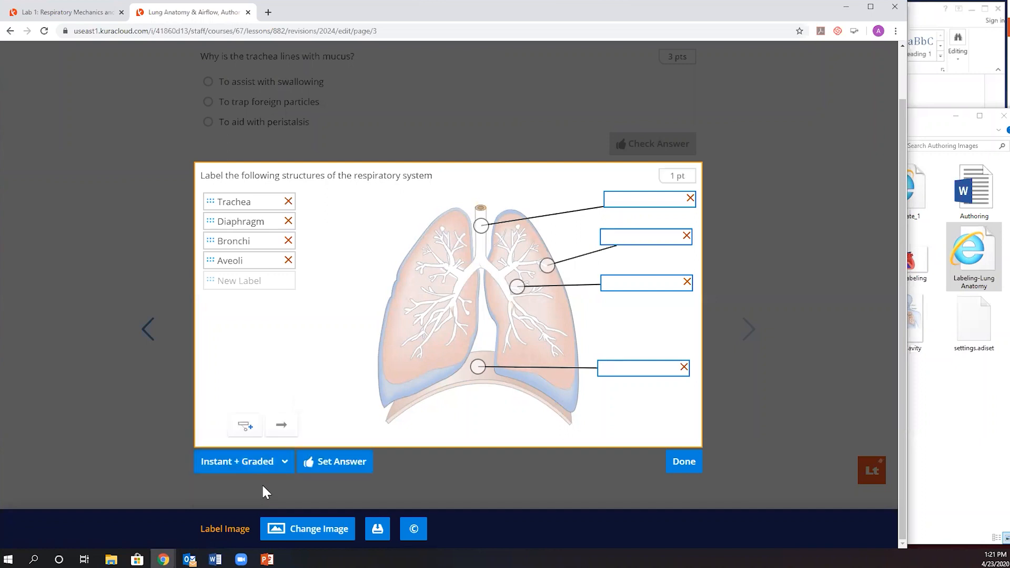
pyautogui.click(327, 464)
pyautogui.moveTo(271, 204); pyautogui.dragTo(645, 202)
pyautogui.moveTo(470, 322); pyautogui.dragTo(643, 368)
pyautogui.moveTo(438, 242); pyautogui.dragTo(647, 237)
pyautogui.moveTo(255, 239); pyautogui.dragTo(647, 282)
# Step: Set the labeling question's score to 4 points, turn off Multiple Attempts and finish editing the panel
pyautogui.scroll(-1, 182, 514)
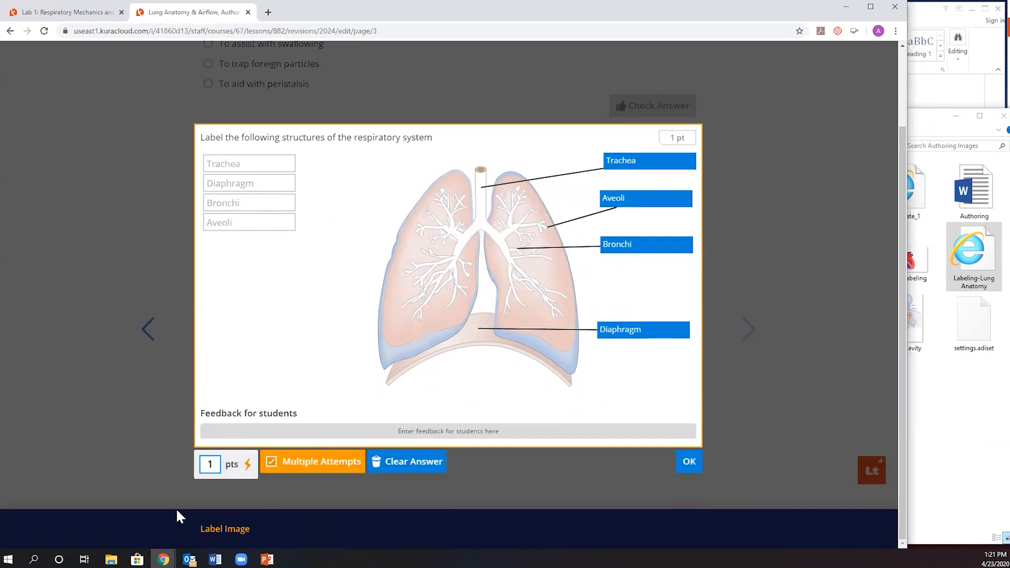
pyautogui.doubleClick(210, 466)
pyautogui.write('4')
pyautogui.click(271, 462)
pyautogui.click(687, 463)
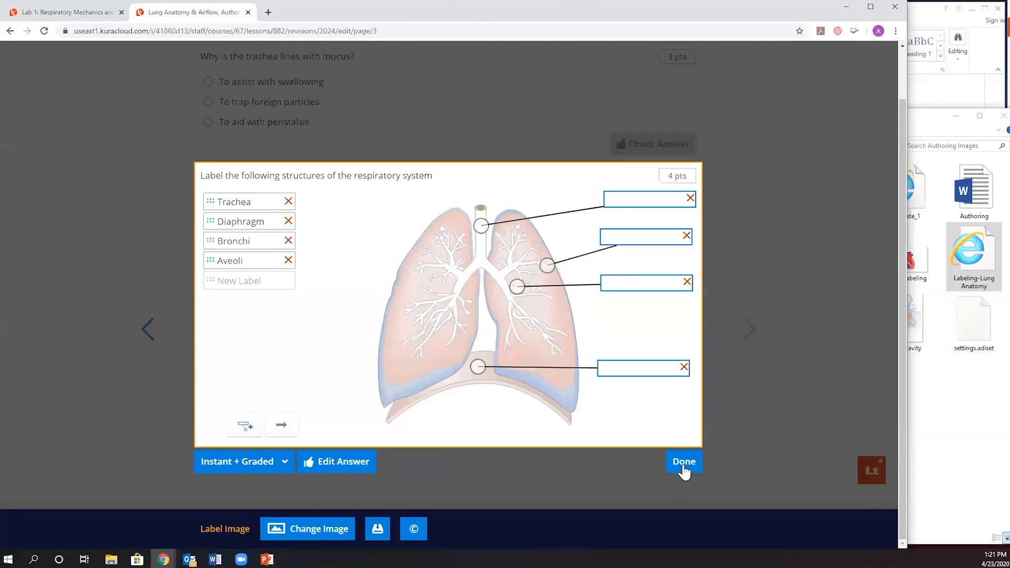
pyautogui.click(684, 463)
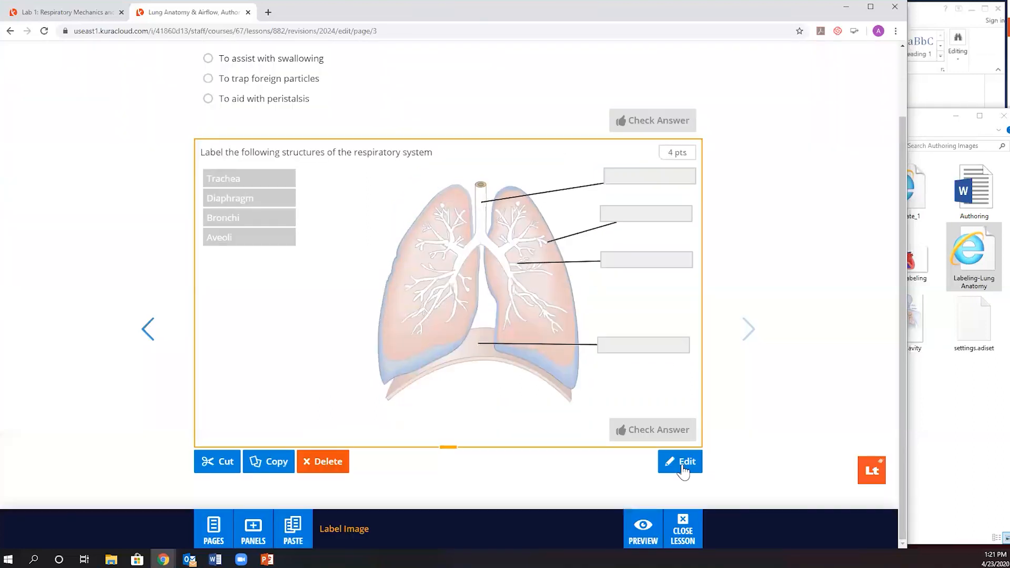
# Step: Preview the page, answer the labeling question with Trachea, Diaphragm, Aveoli, Bronchi from the upper box down, commit it and exit the preview
pyautogui.click(642, 529)
pyautogui.moveTo(250, 253); pyautogui.dragTo(619, 274)
pyautogui.moveTo(289, 291); pyautogui.dragTo(653, 315)
pyautogui.moveTo(285, 235); pyautogui.dragTo(652, 232)
pyautogui.moveTo(274, 270); pyautogui.dragTo(639, 396)
pyautogui.click(644, 481)
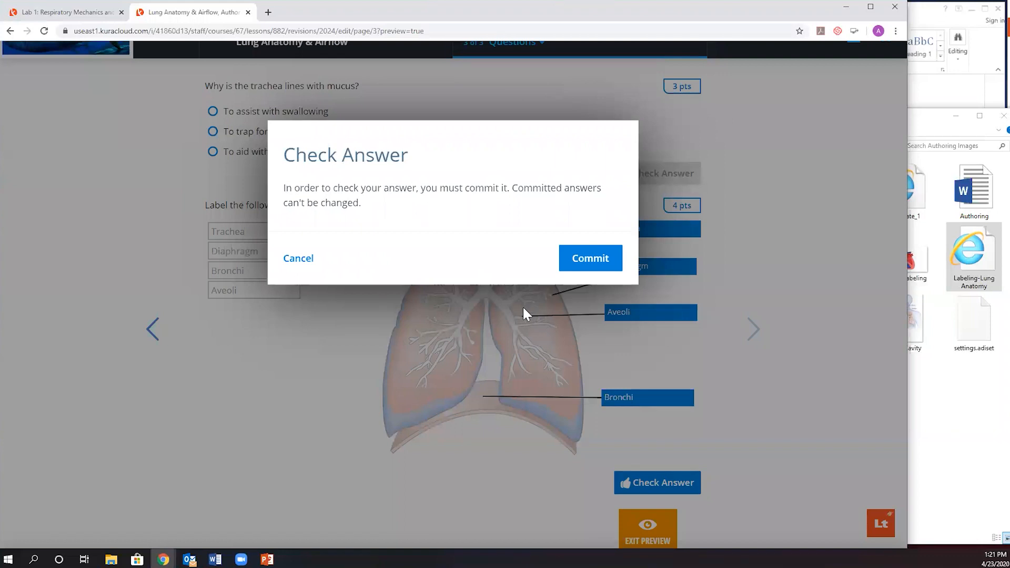
pyautogui.click(585, 269)
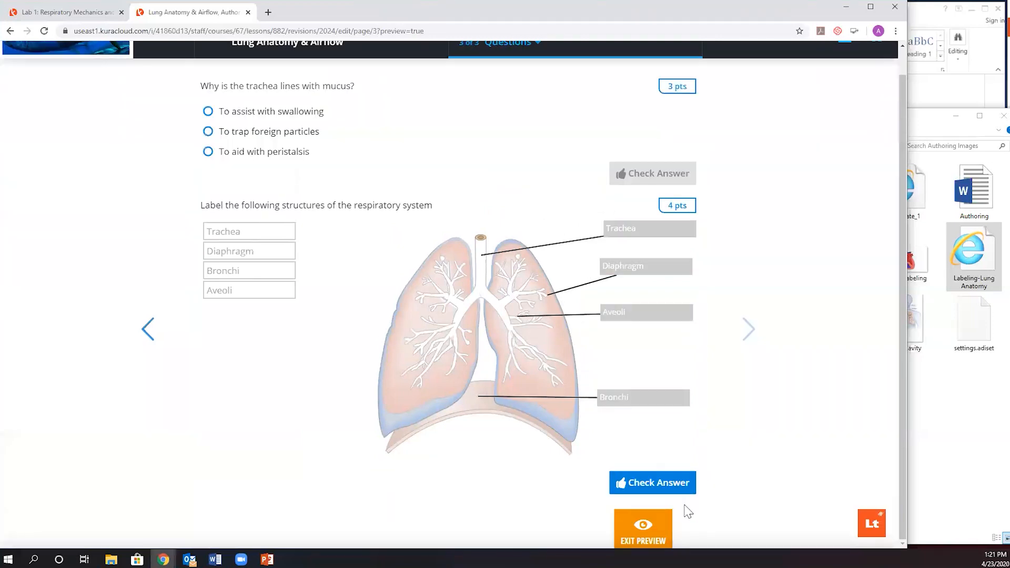
pyautogui.click(682, 507)
pyautogui.click(644, 529)
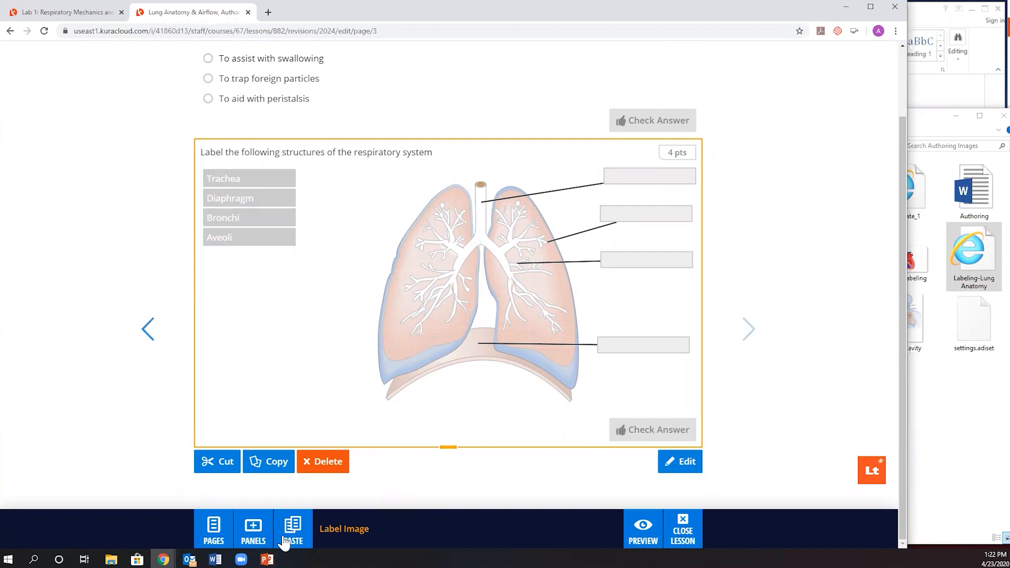
pyautogui.click(252, 534)
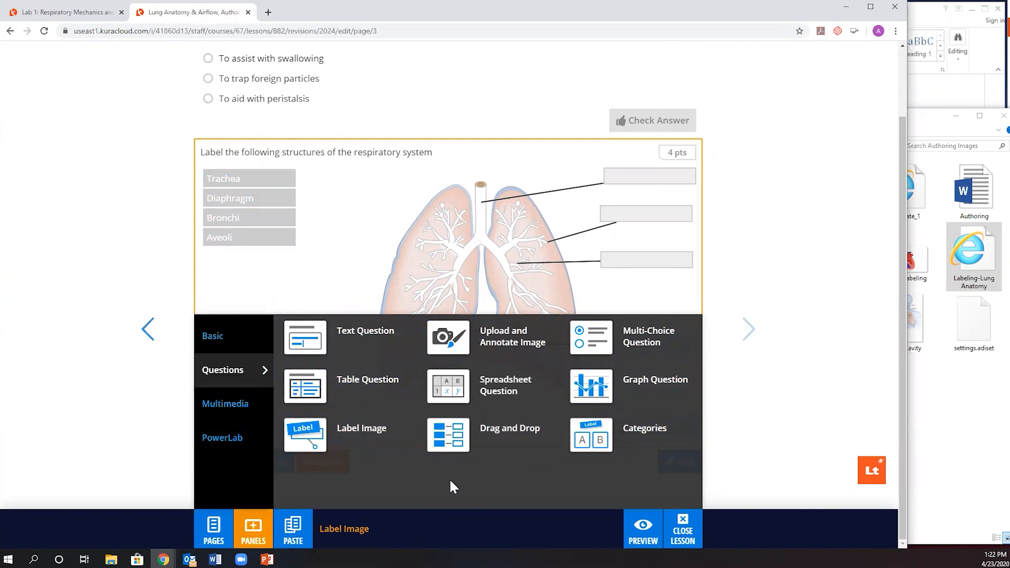
pyautogui.click(163, 530)
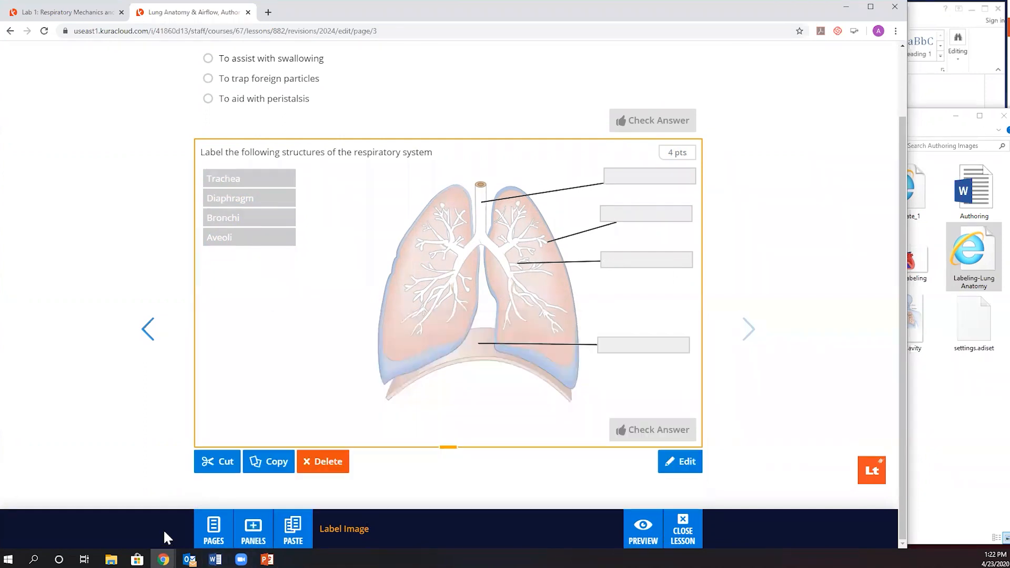
# Step: Create a completion page for the lesson and switch its Show report option off and back on
pyautogui.click(214, 529)
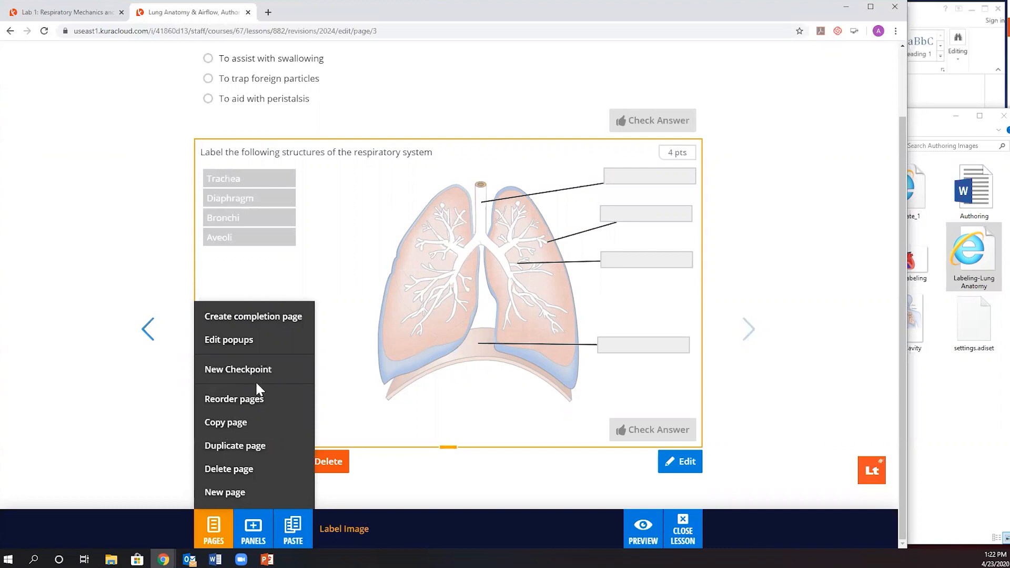
pyautogui.click(258, 317)
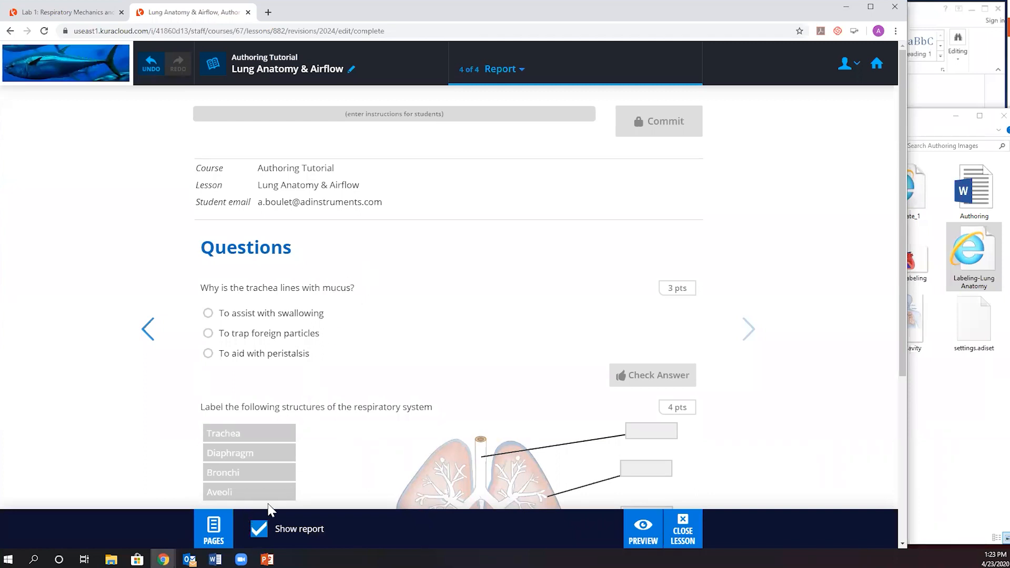
pyautogui.click(258, 532)
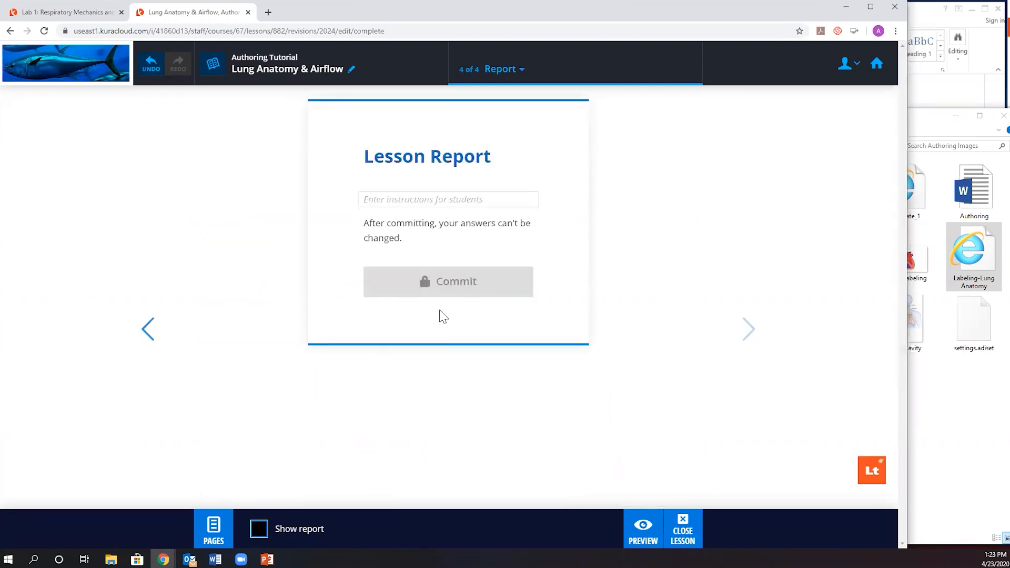
pyautogui.click(258, 534)
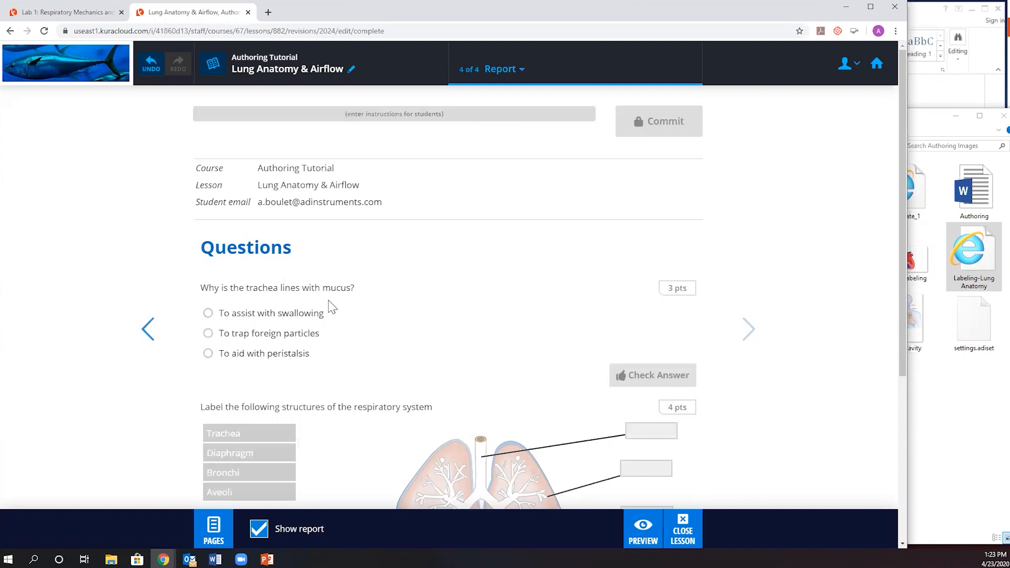
pyautogui.click(214, 525)
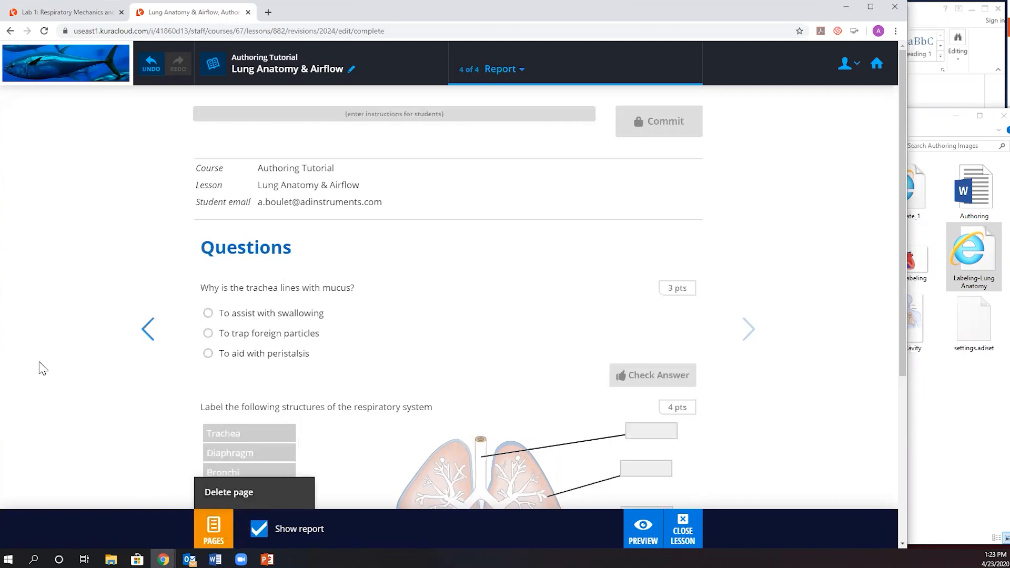
# Step: Copy the Questions page and paste it into the Lab 1: Respiratory Mechanics lesson after the Pressure and volume page
pyautogui.click(141, 341)
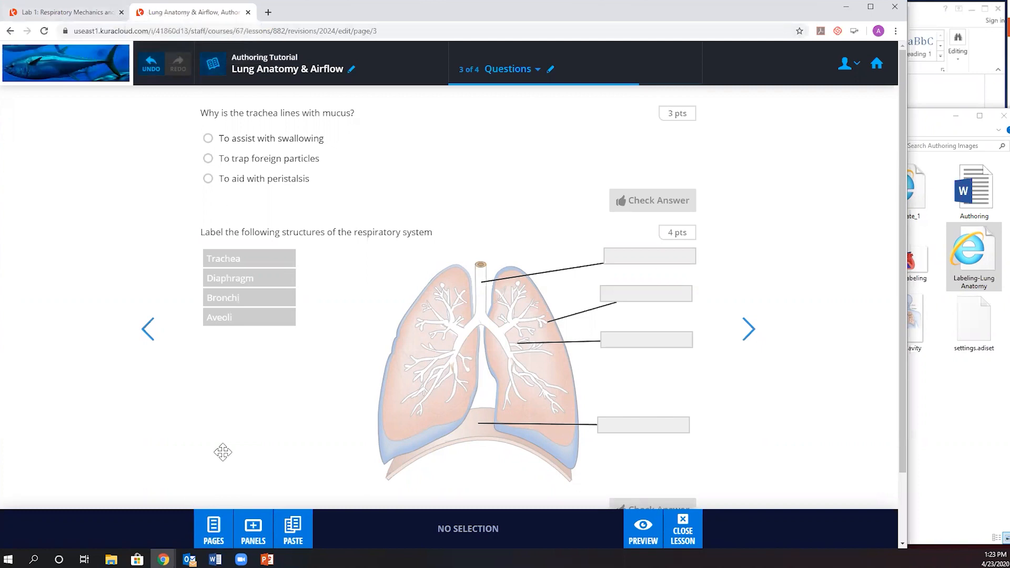
pyautogui.click(211, 528)
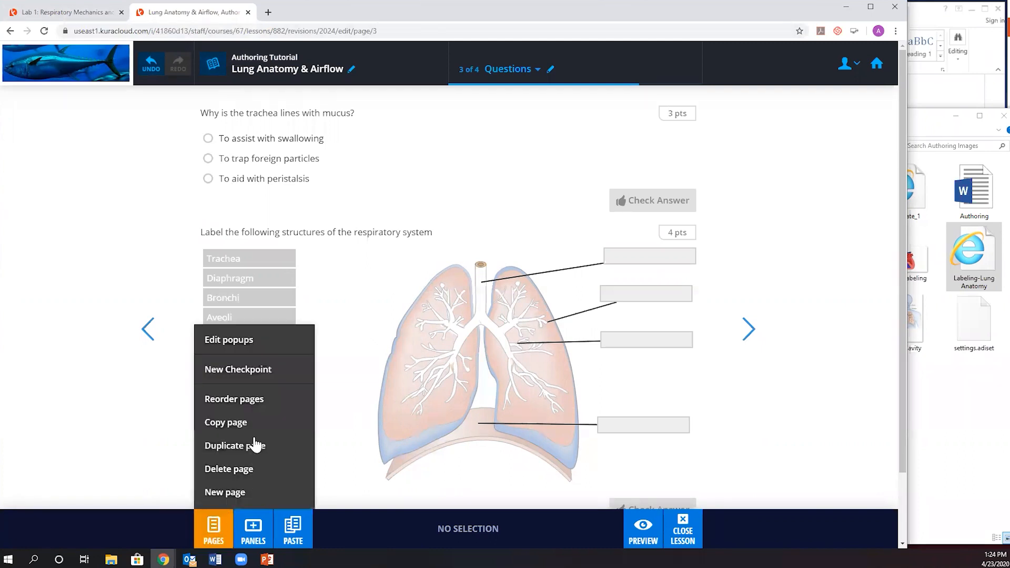
pyautogui.click(249, 423)
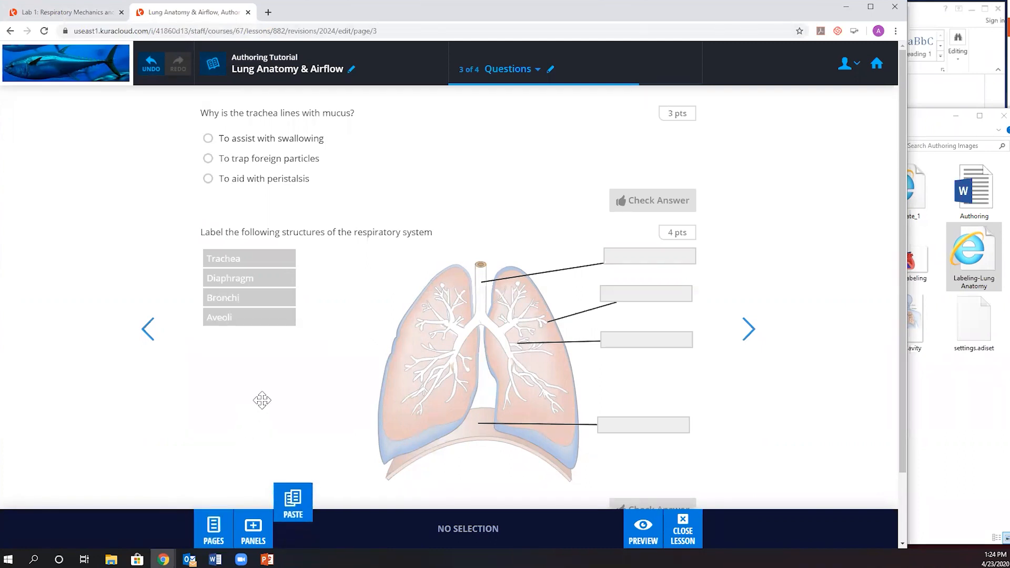
pyautogui.click(89, 13)
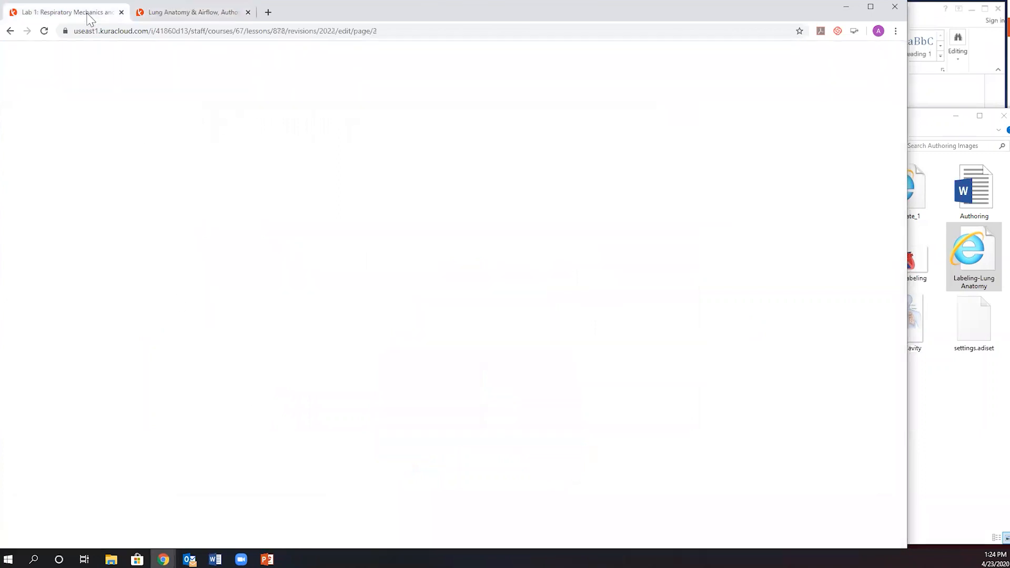
pyautogui.scroll(-1, 604, 271)
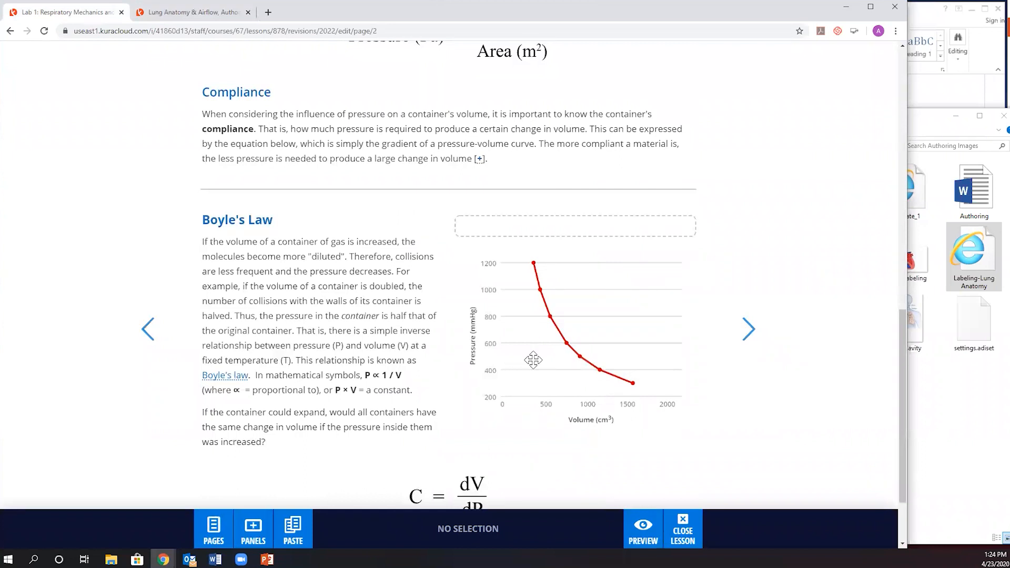
pyautogui.click(294, 529)
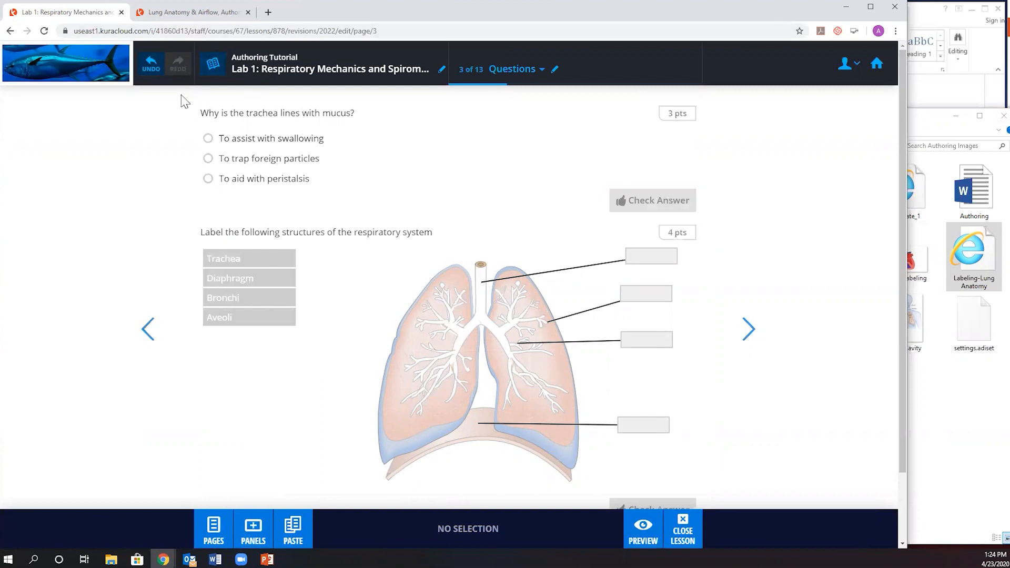
# Step: Undo the page paste in the Lab 1 lesson and return to the Lung Anatomy & Airflow lesson
pyautogui.click(150, 67)
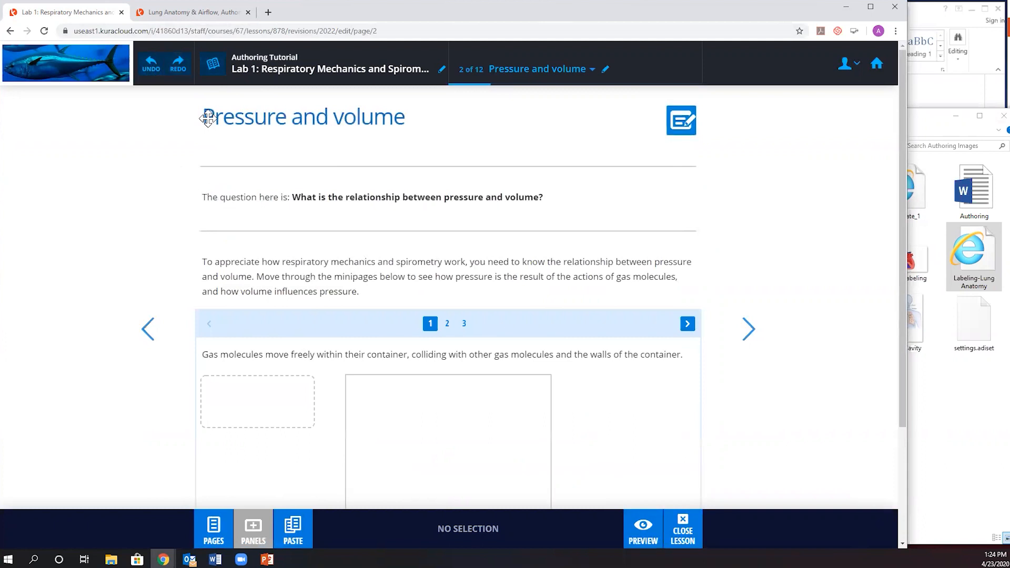
pyautogui.click(217, 20)
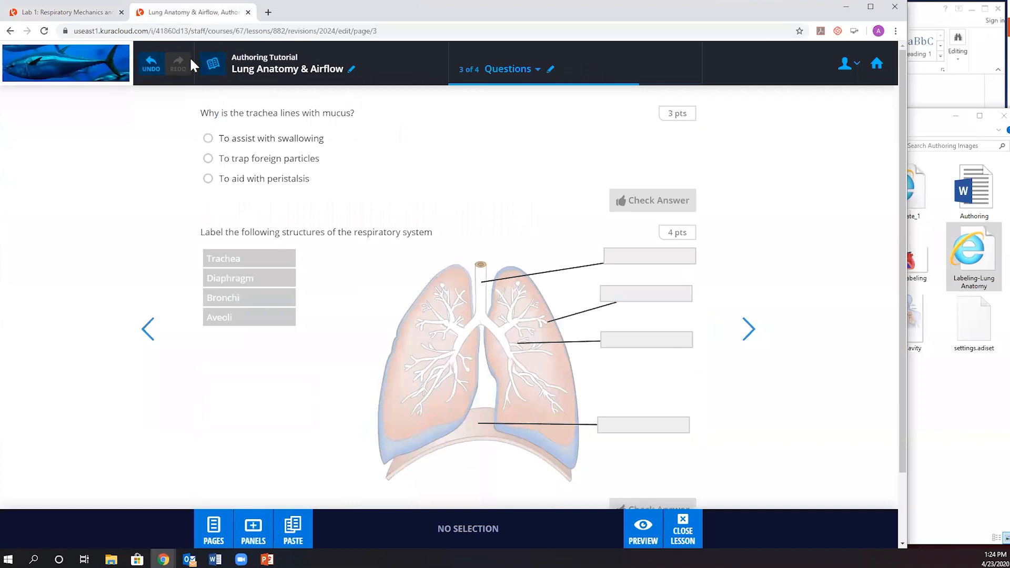
# Step: View the lesson's Background page and return to the Questions page
pyautogui.click(213, 64)
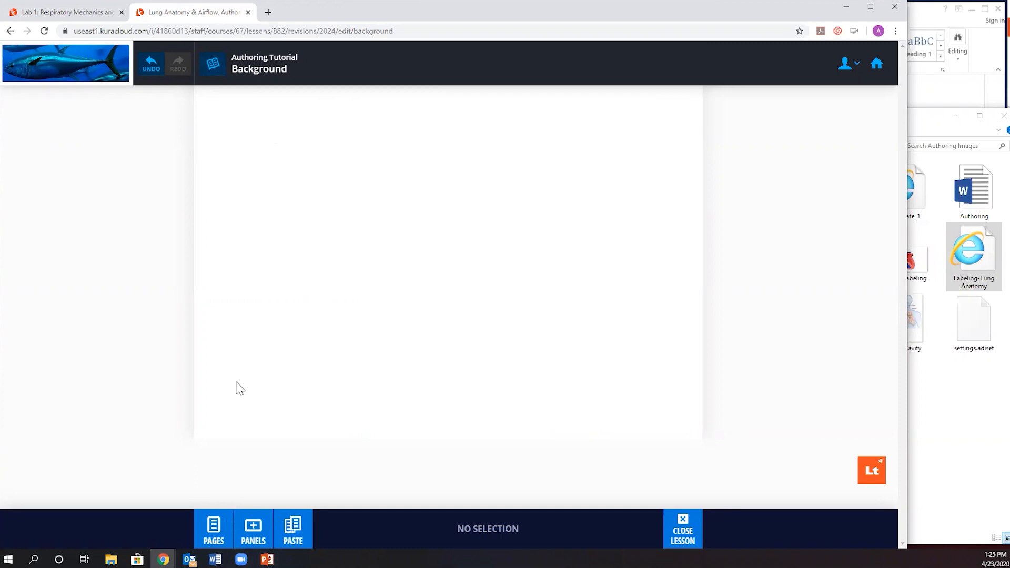
pyautogui.click(214, 65)
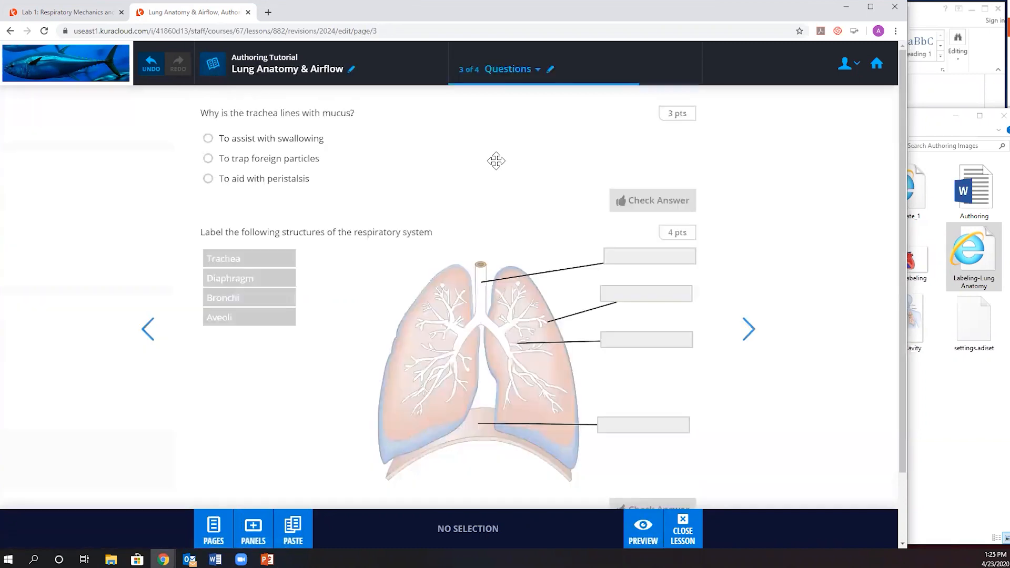
# Step: Add a PowerLab Data Sampling panel below the labeling question on the Questions page
pyautogui.scroll(-2, 496, 160)
pyautogui.scroll(2, 496, 160)
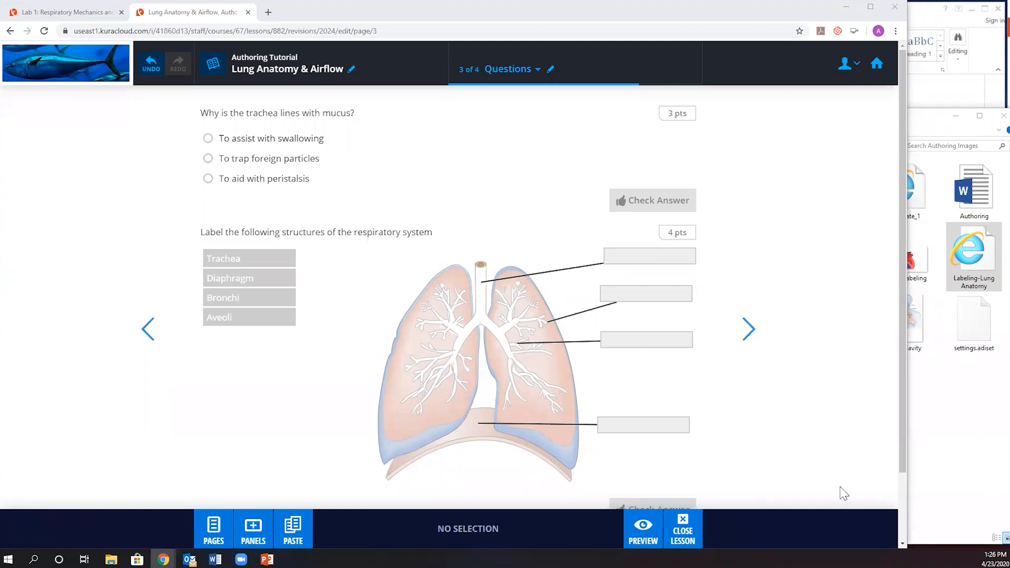
pyautogui.click(256, 530)
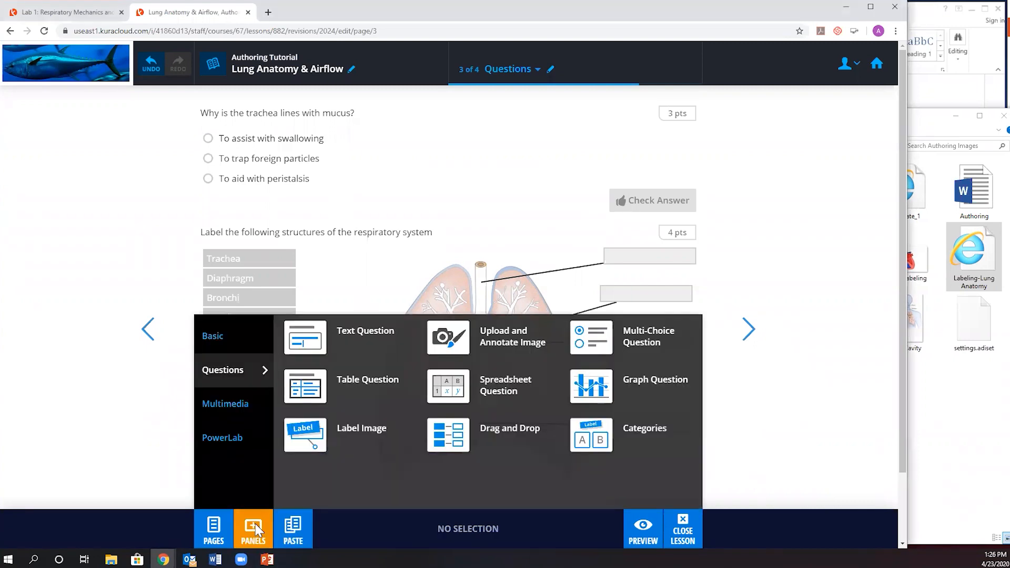
pyautogui.click(230, 441)
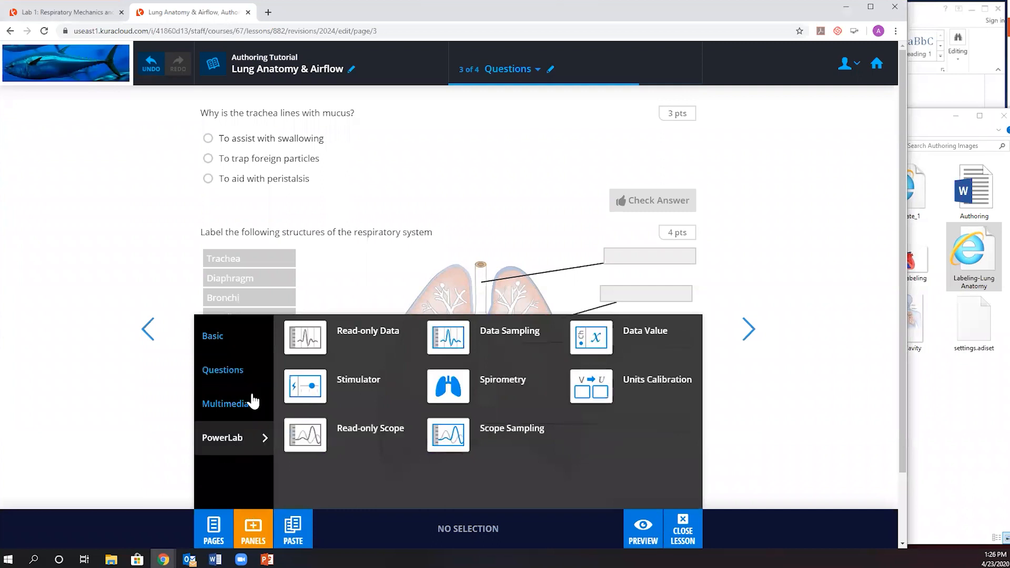
pyautogui.moveTo(448, 339); pyautogui.dragTo(455, 480)
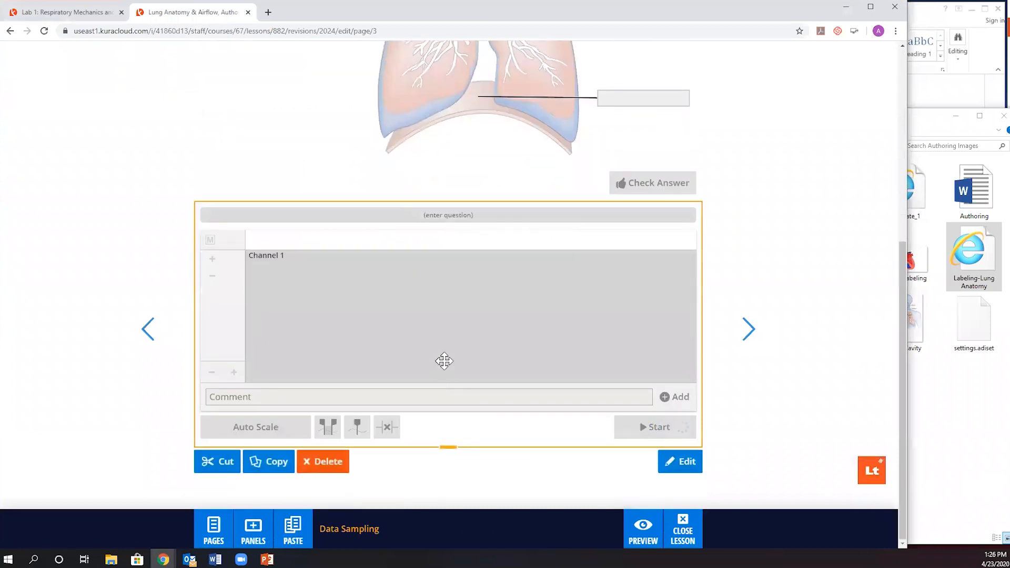
# Step: Set the Data Sampling panel's settings to Breathing and finish editing the panel
pyautogui.doubleClick(444, 361)
pyautogui.click(360, 531)
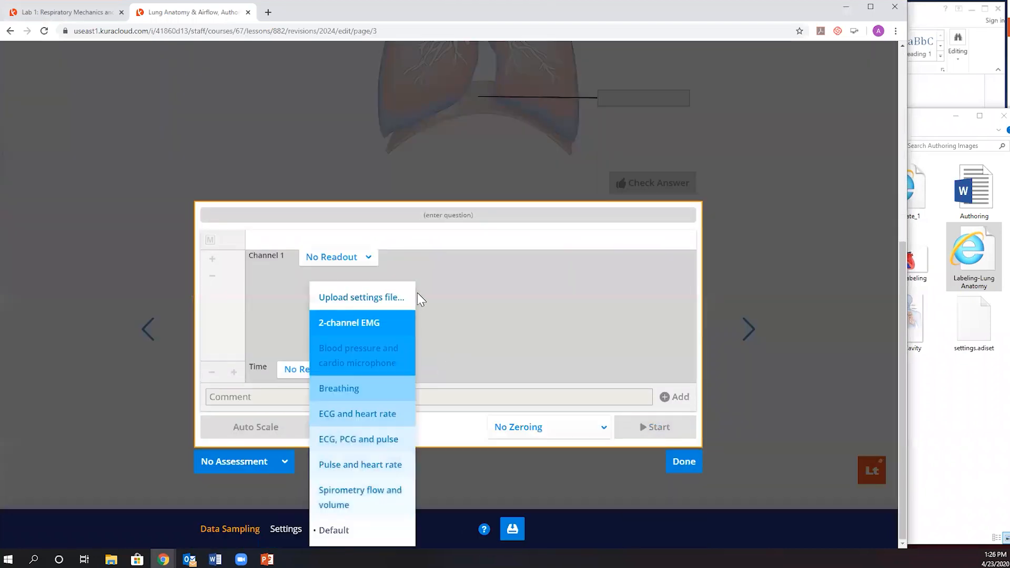
pyautogui.click(379, 394)
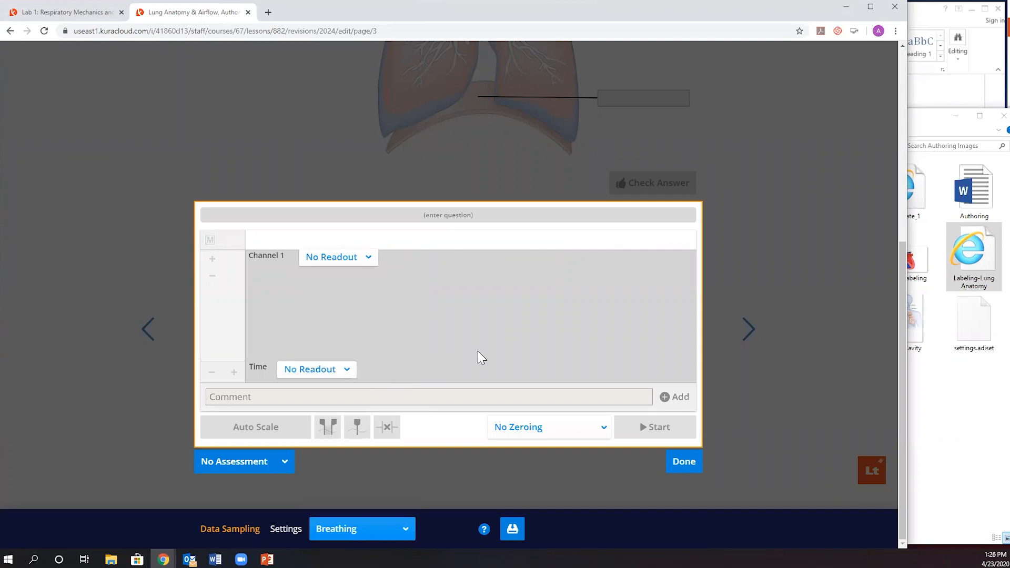
pyautogui.click(653, 433)
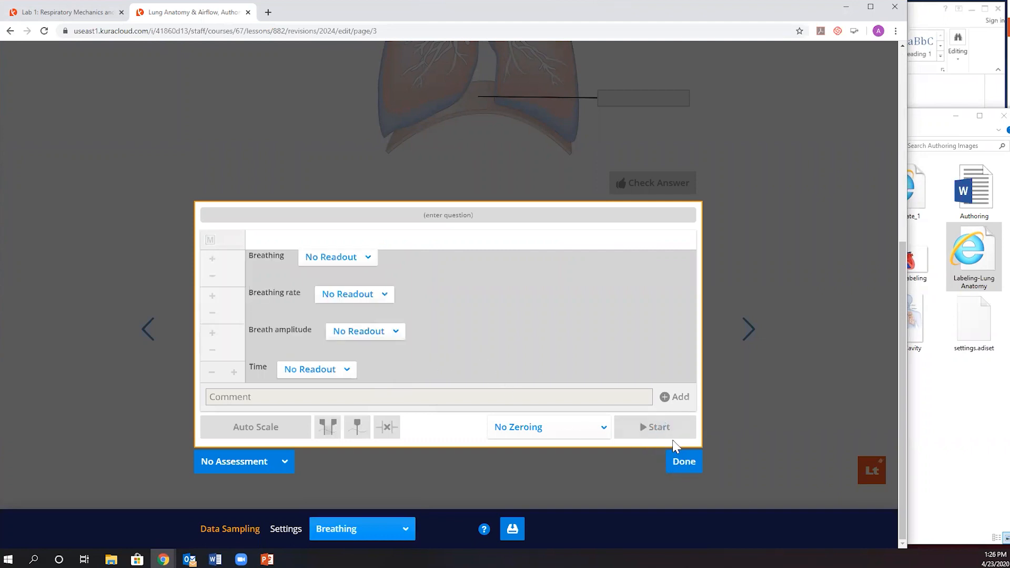
pyautogui.click(690, 466)
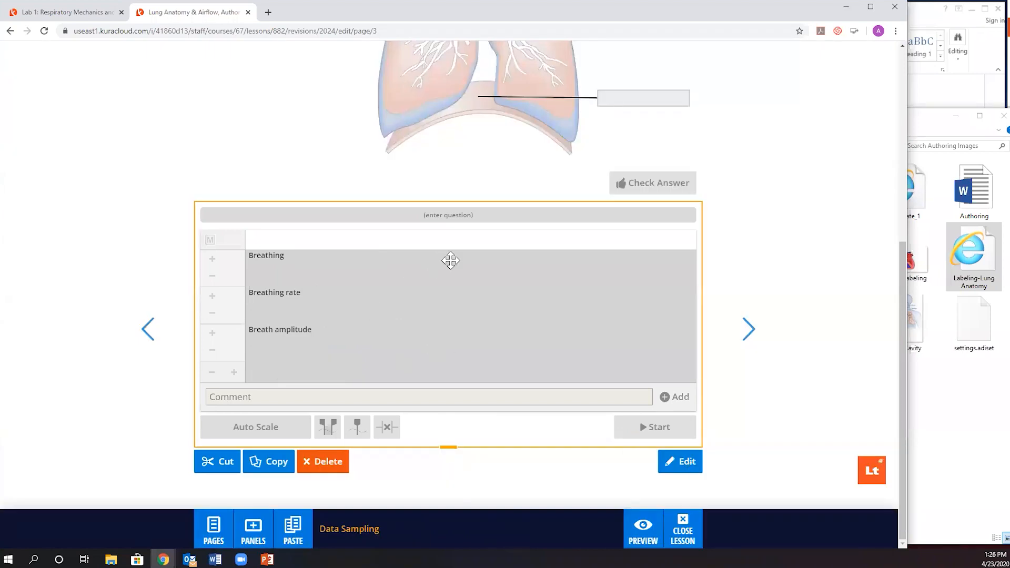
pyautogui.doubleClick(370, 359)
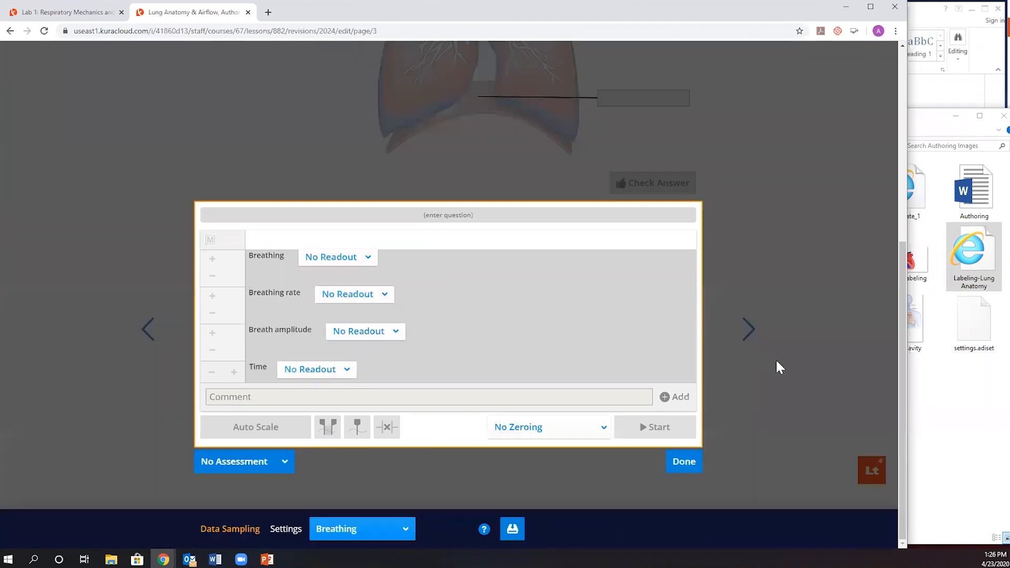
pyautogui.click(683, 463)
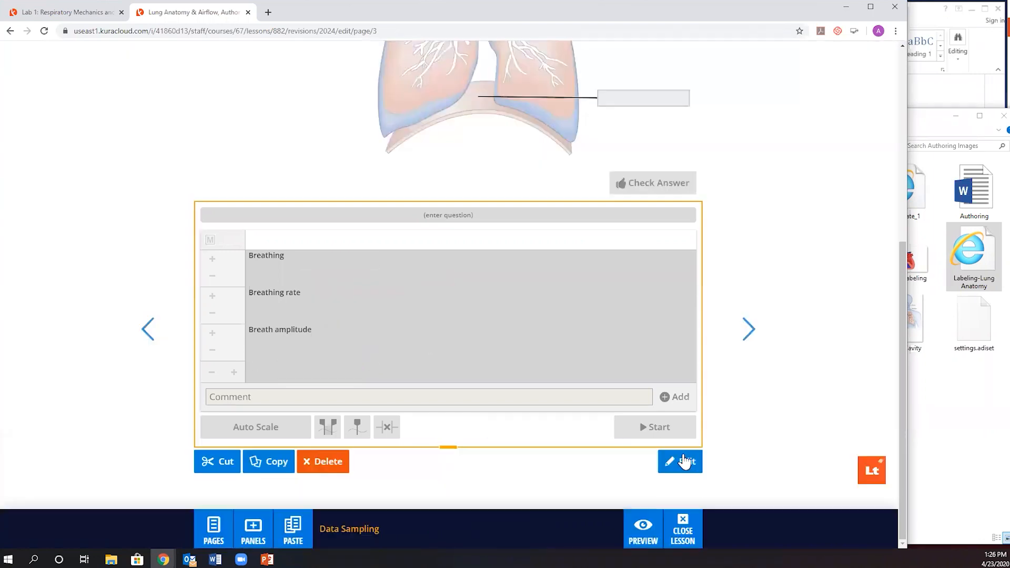
# Step: Copy the Data Sampling panel and paste it as an alias onto a new page named Analysis after the Questions page
pyautogui.click(272, 465)
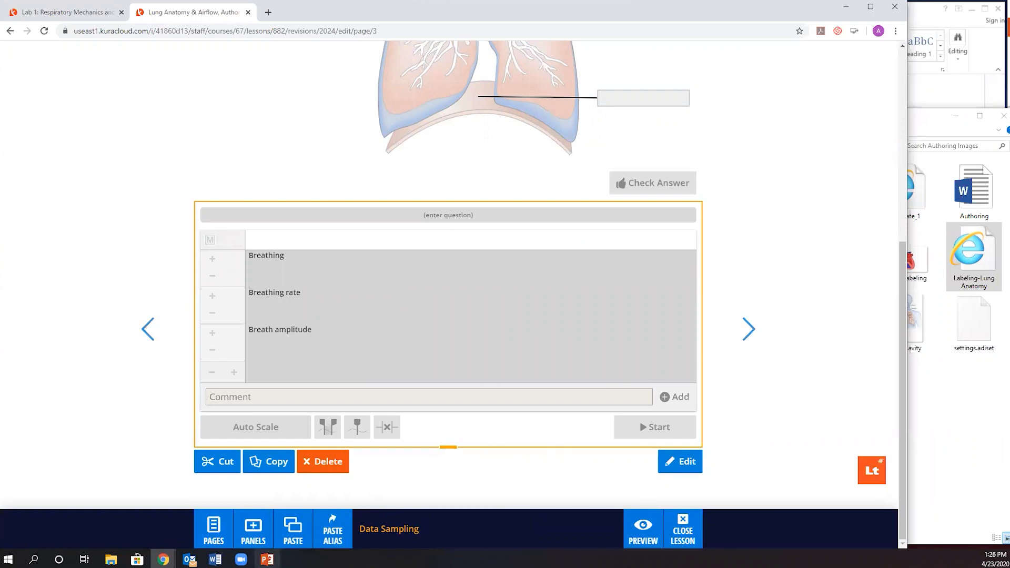
pyautogui.click(747, 342)
pyautogui.click(151, 341)
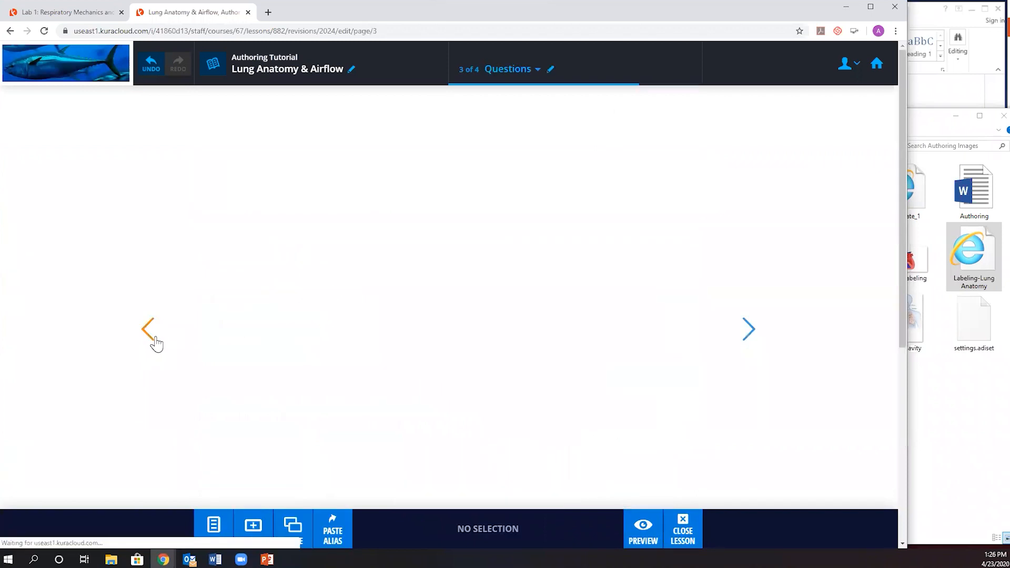
pyautogui.click(214, 533)
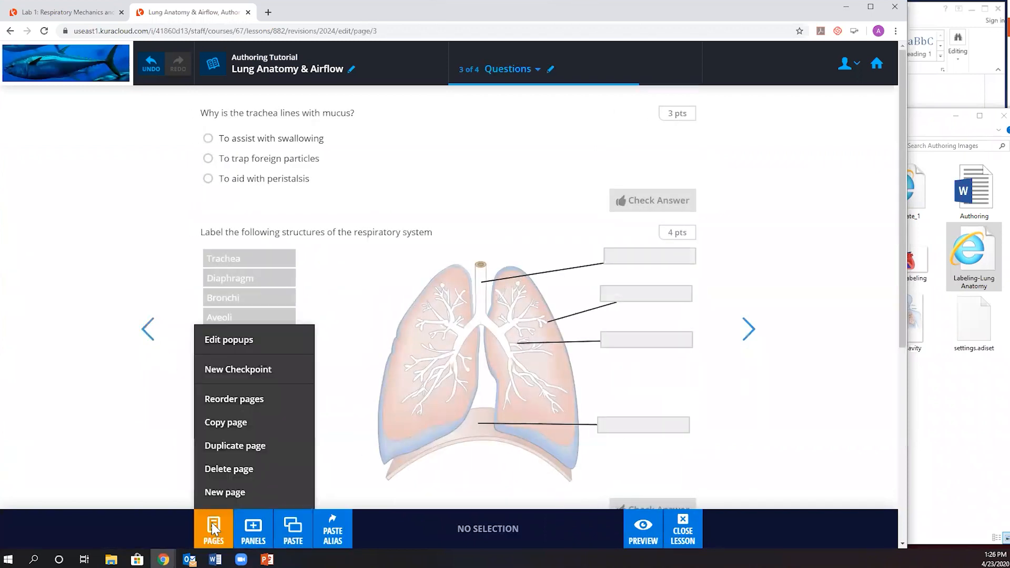
pyautogui.click(216, 493)
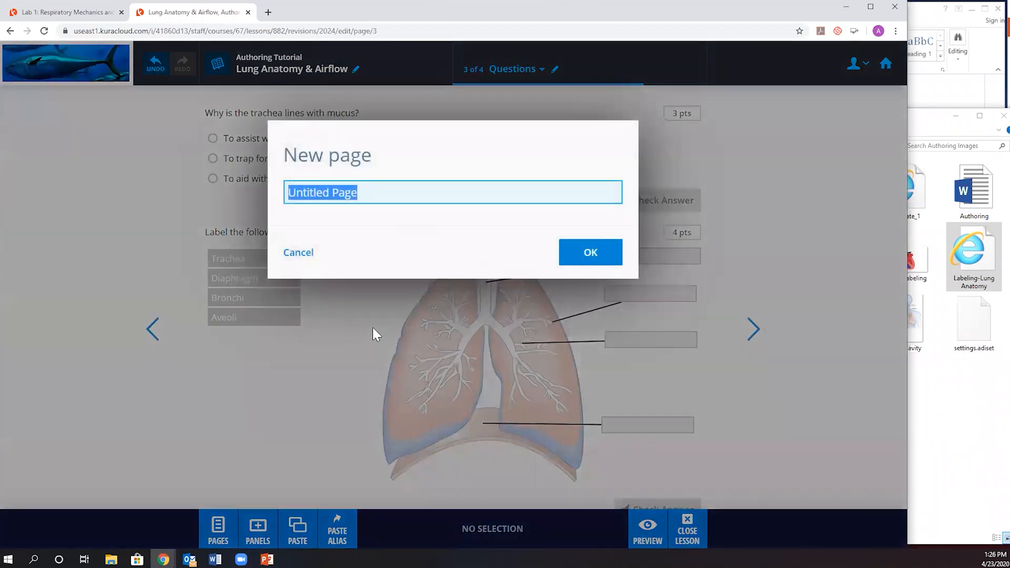
pyautogui.write('Analysis')
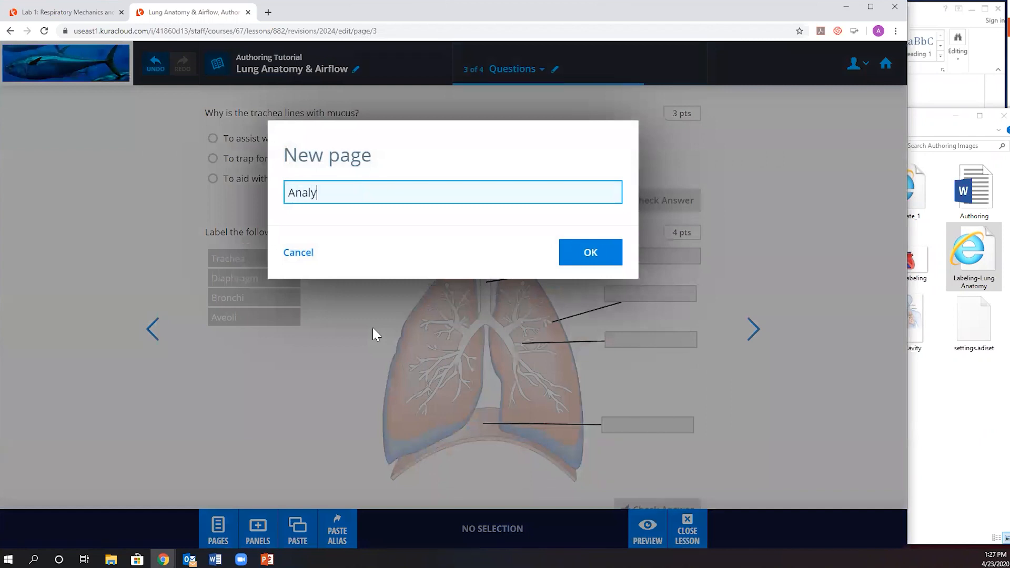
pyautogui.click(573, 259)
pyautogui.click(342, 532)
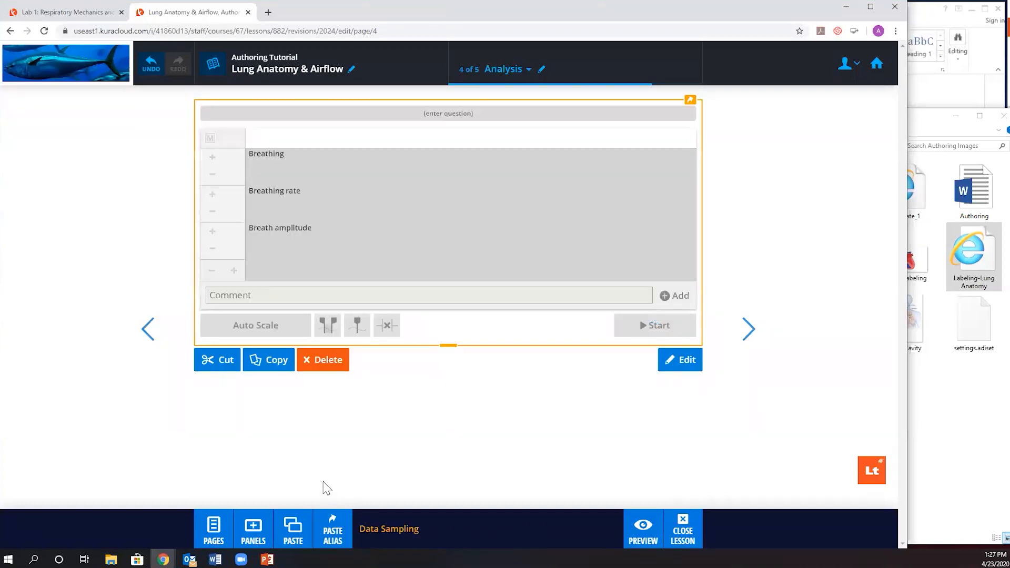
# Step: View the original Data Sampling panel on the Questions page and return to the Analysis page
pyautogui.click(150, 340)
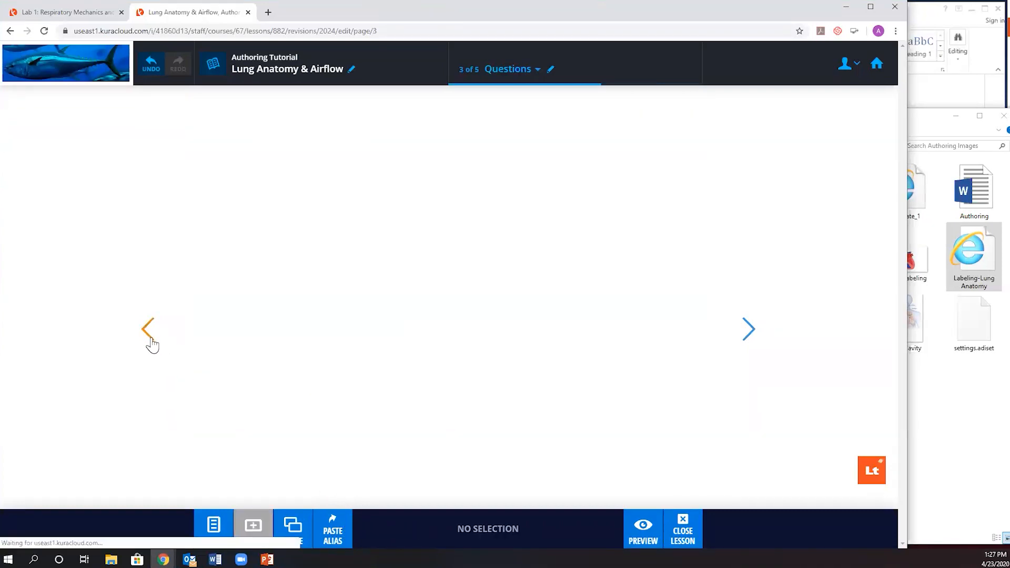
pyautogui.scroll(-5, 375, 355)
pyautogui.scroll(-2, 376, 356)
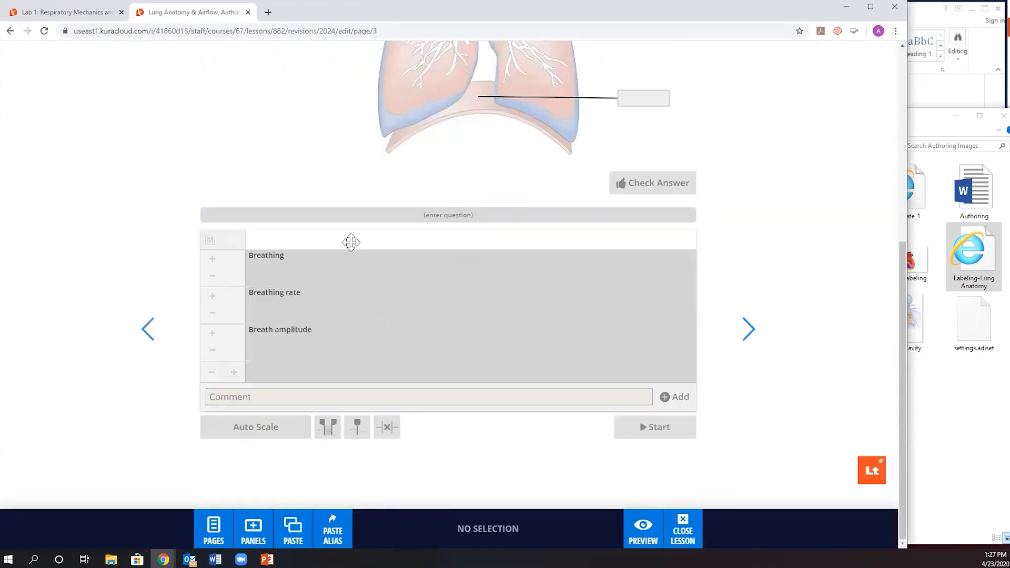
pyautogui.click(748, 330)
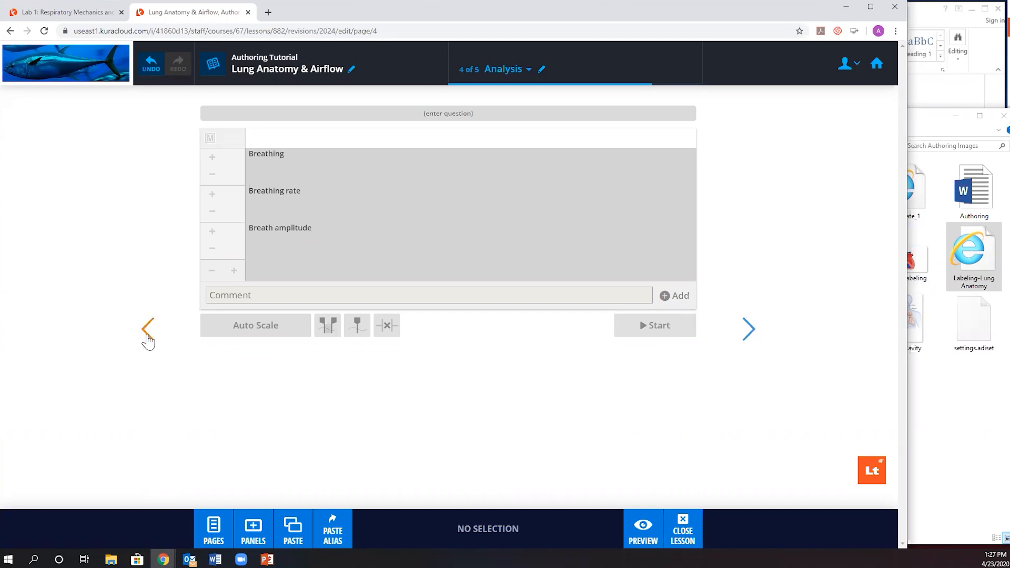
# Step: Create a new page named Questions II after the Analysis page
pyautogui.click(213, 532)
pyautogui.click(233, 495)
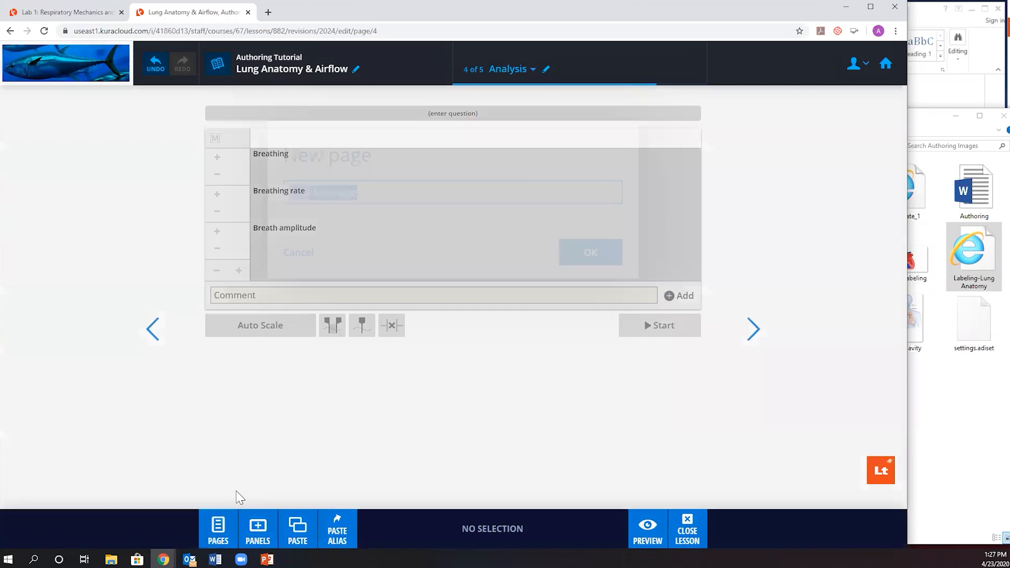
pyautogui.write('Q')
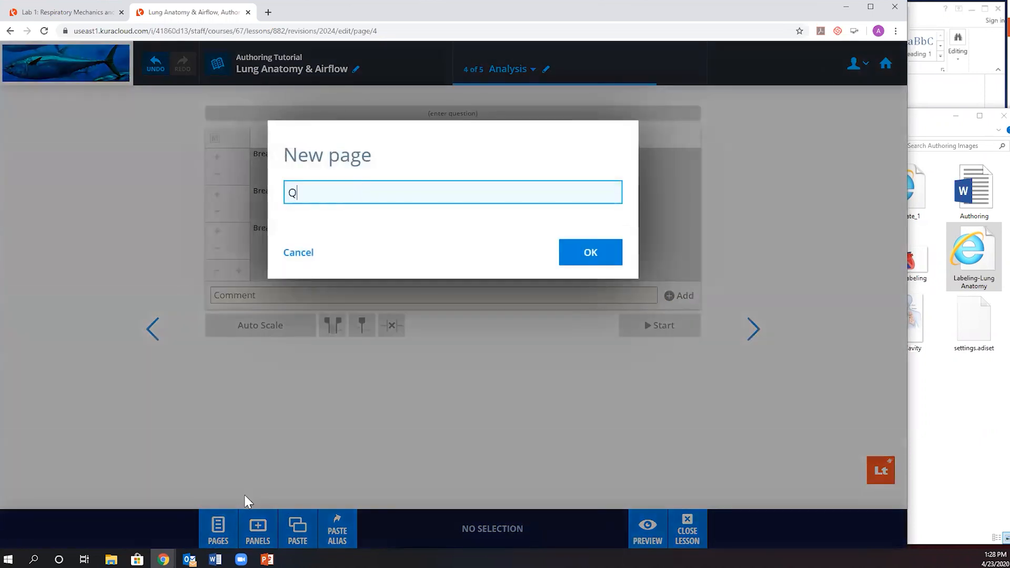
pyautogui.write('uestions P')
pyautogui.write('II')
pyautogui.click(596, 251)
pyautogui.press('Return')
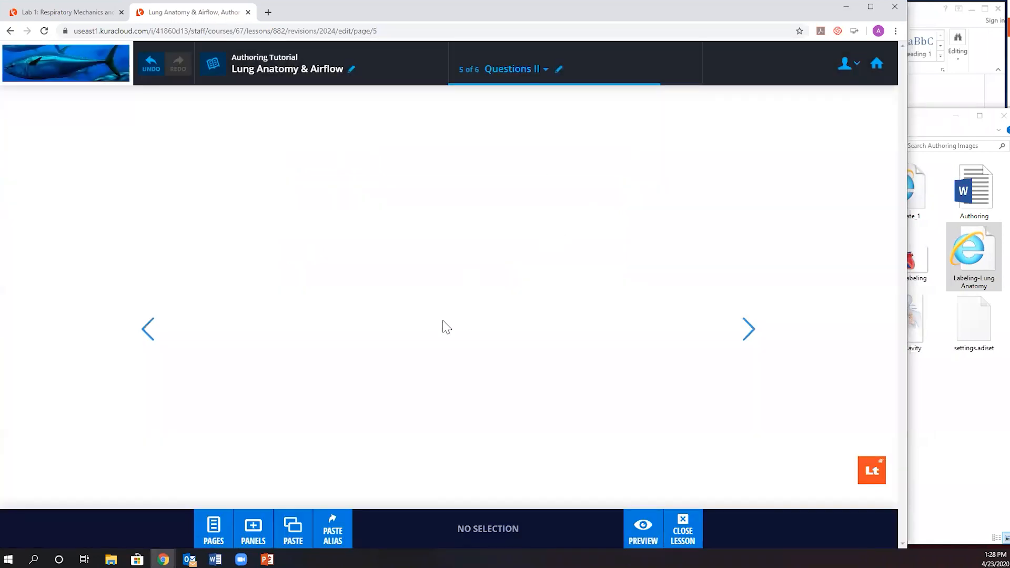
# Step: Add a Categories question panel asking "Does contraction of the following muscles facilitate inspiration or expiration?"
pyautogui.click(247, 529)
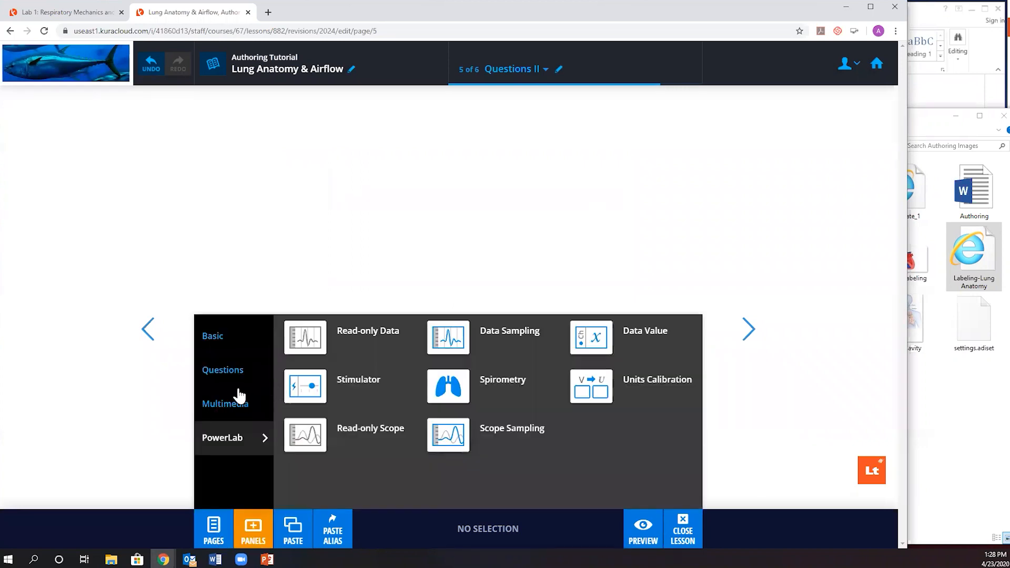
pyautogui.click(238, 375)
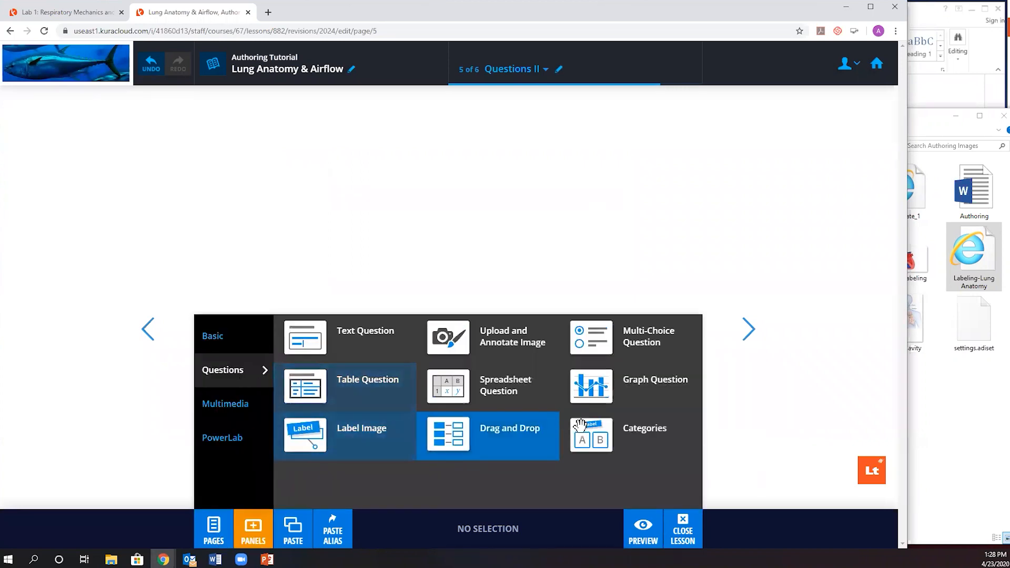
pyautogui.moveTo(605, 423); pyautogui.dragTo(501, 261)
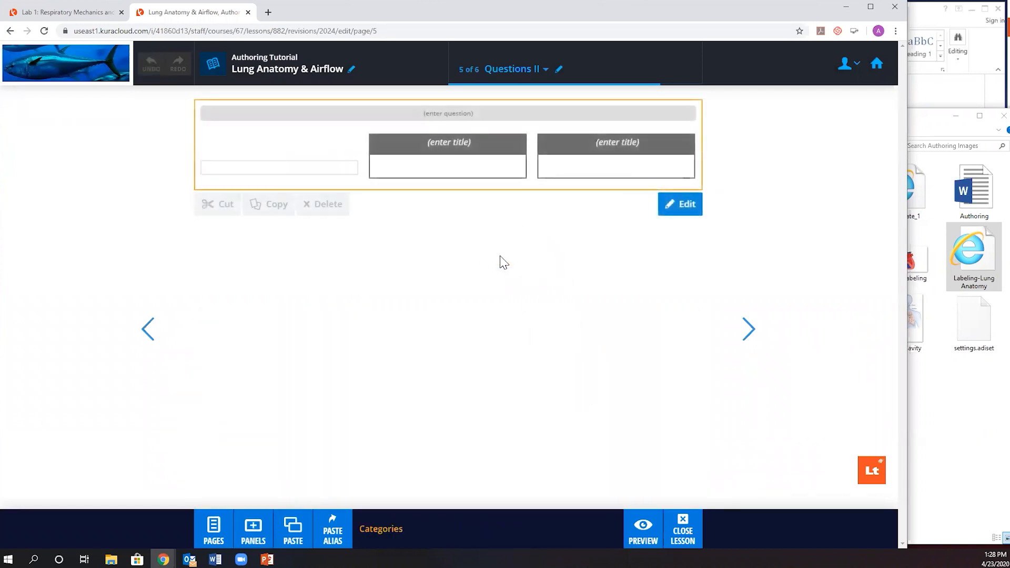
pyautogui.click(489, 114)
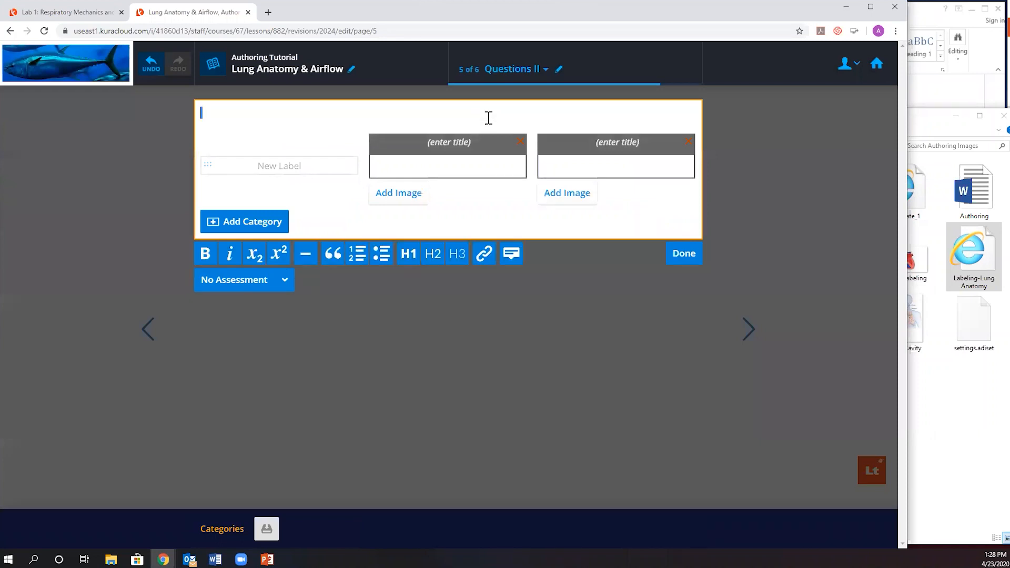
pyautogui.write('Does contraction of the')
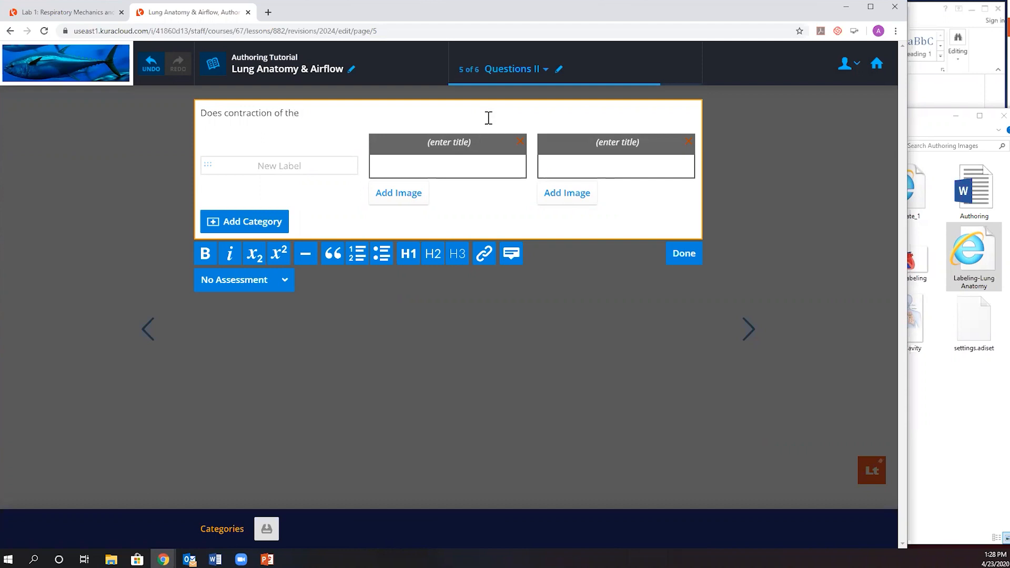
pyautogui.write(' following muscles facilit')
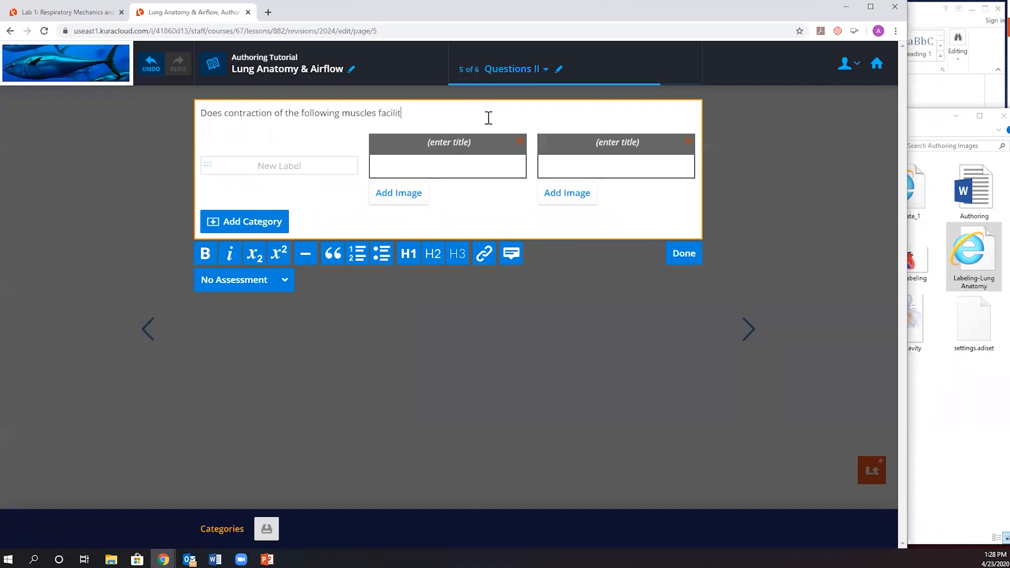
pyautogui.write('ate inspiration or expiration?')
# Step: Title the question's two categories Inspiration and Expiration
pyautogui.click(451, 143)
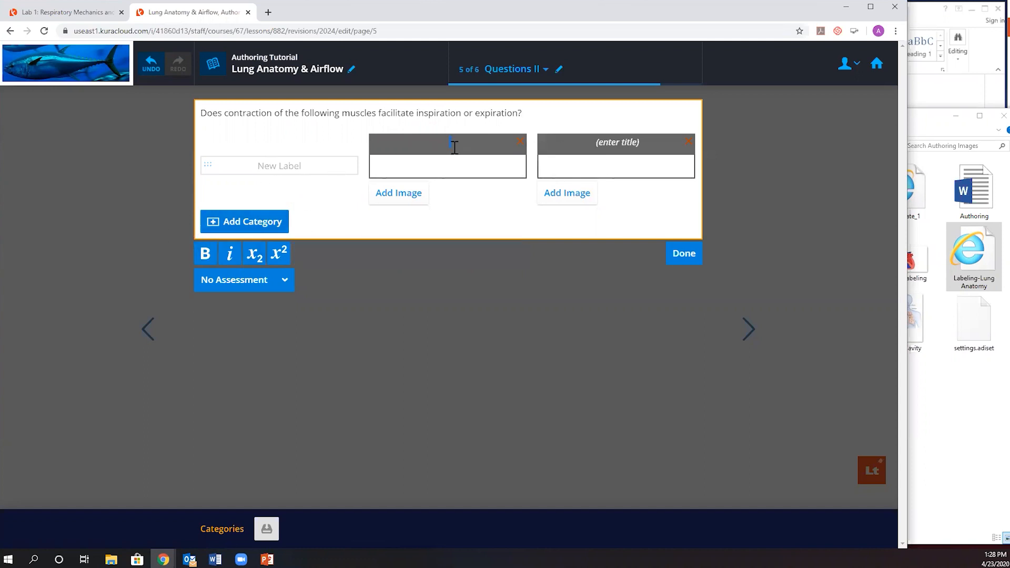
pyautogui.write('Inspiration')
pyautogui.click(617, 140)
pyautogui.write('Expiration')
# Step: Add the labels Diaphragm and Abdominals to the Categories question
pyautogui.click(317, 176)
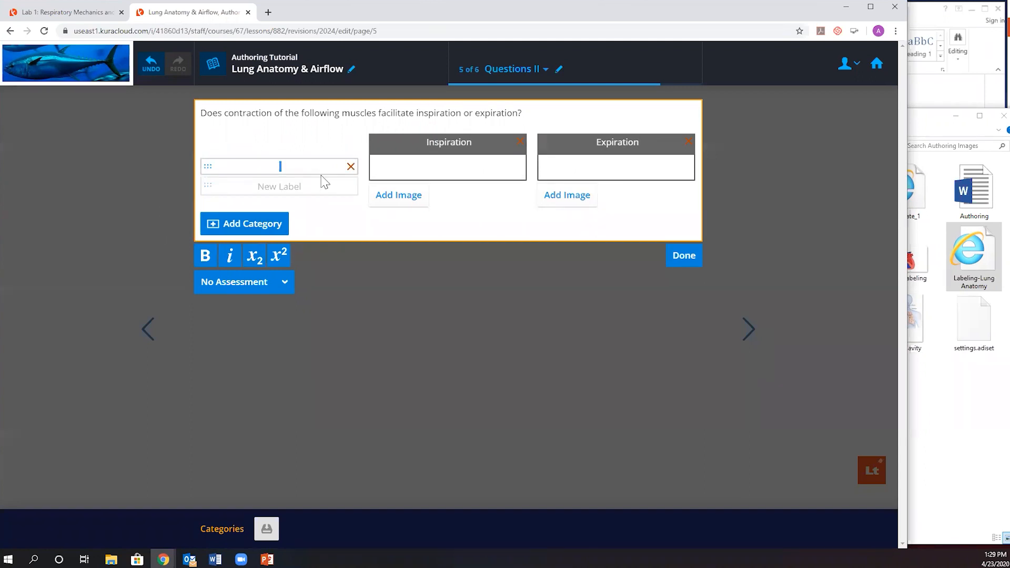
pyautogui.write('Diaphragm')
pyautogui.click(279, 187)
pyautogui.write('Ab')
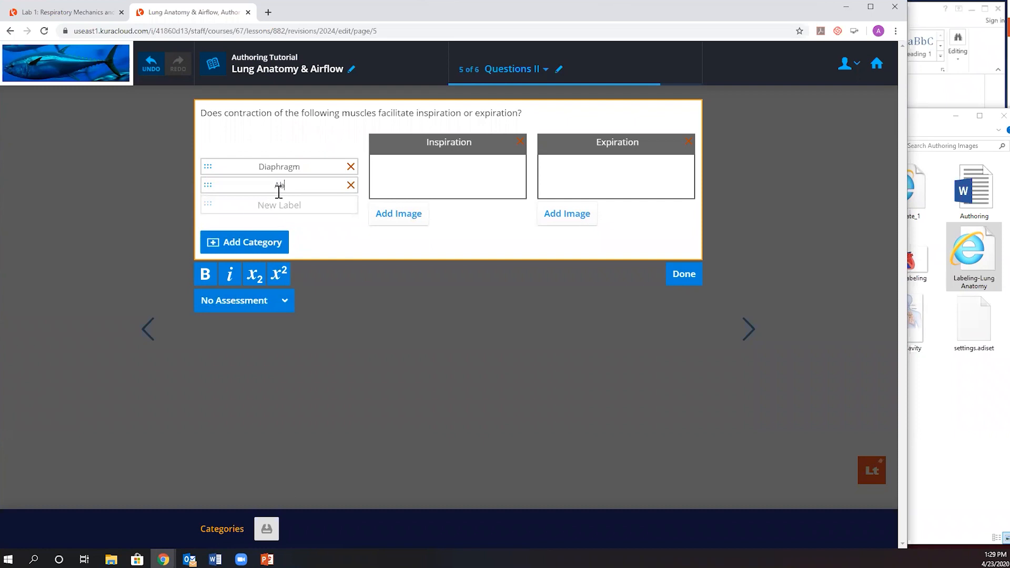
pyautogui.write('odomi')
pyautogui.press('BackSpace')
pyautogui.press('BackSpace')
pyautogui.press('BackSpace')
pyautogui.press('BackSpace')
pyautogui.press('BackSpace')
pyautogui.write('dominals')
# Step: Add the labels Internal Intercostals and External Intercostals below the Abdominals label
pyautogui.click(250, 206)
pyautogui.write('Internal Intercostals')
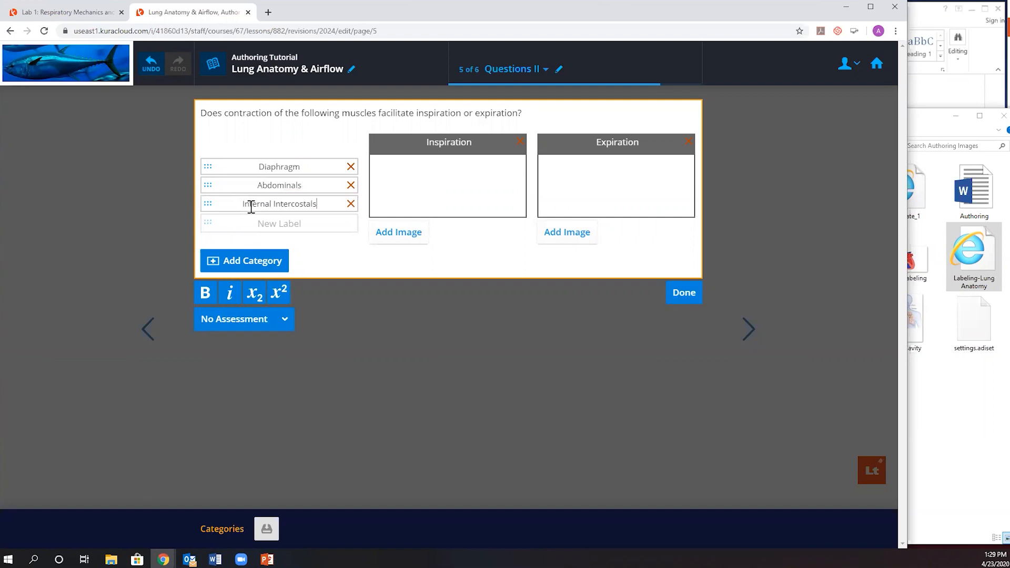
pyautogui.click(256, 222)
pyautogui.write('Eterna')
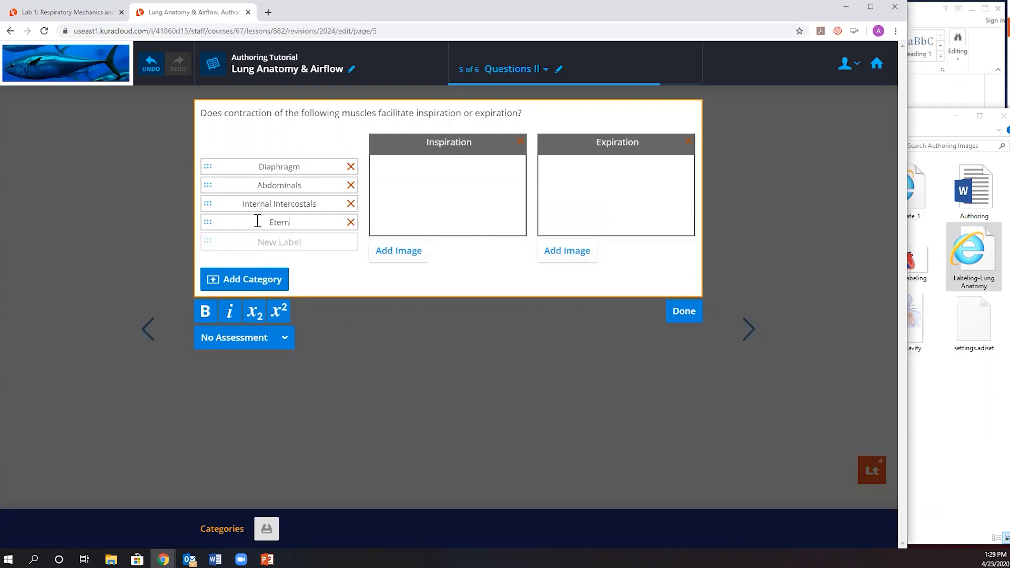
pyautogui.press('BackSpace')
pyautogui.press('BackSpace')
pyautogui.press('BackSpace')
pyautogui.press('BackSpace')
pyautogui.press('BackSpace')
pyautogui.write('xternal Intercostals')
# Step: Set the Categories question's assessment mode to Instant Feedback
pyautogui.click(284, 340)
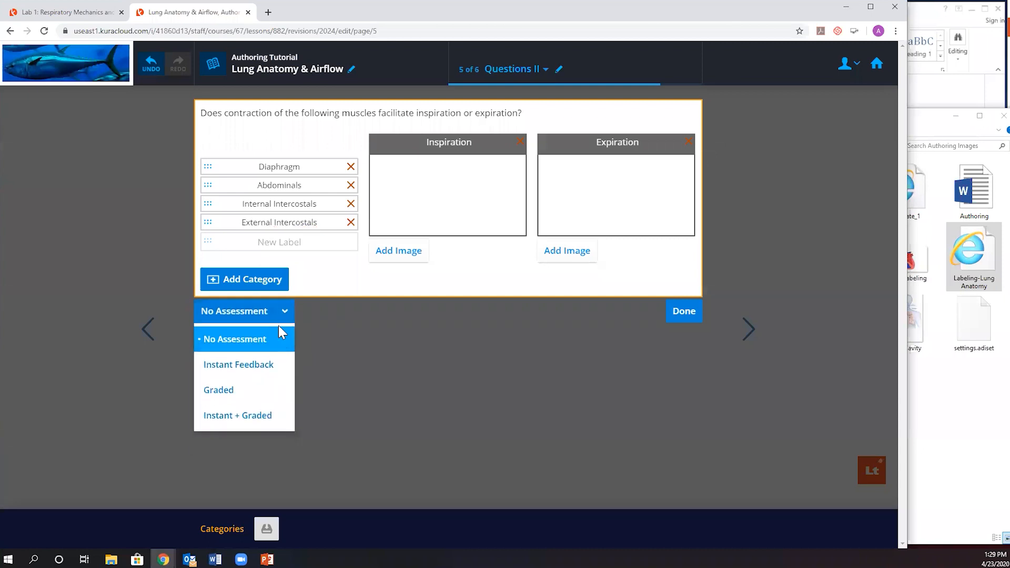
pyautogui.click(273, 361)
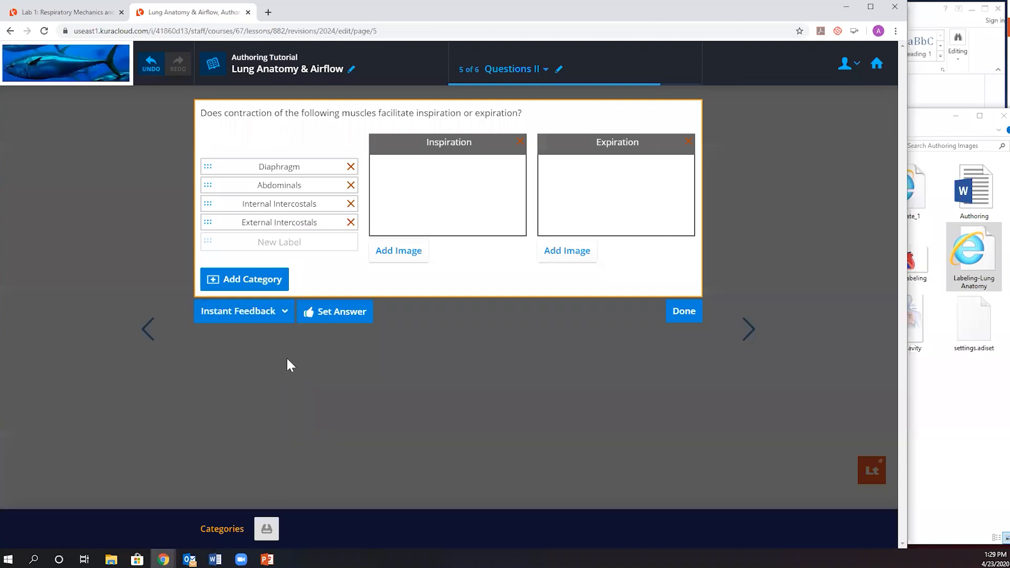
# Step: Set the Categories answer to Diaphragm and External Intercostals under Inspiration, Abdominals and Internal Intercostals under Expiration, and finish editing the question
pyautogui.click(338, 312)
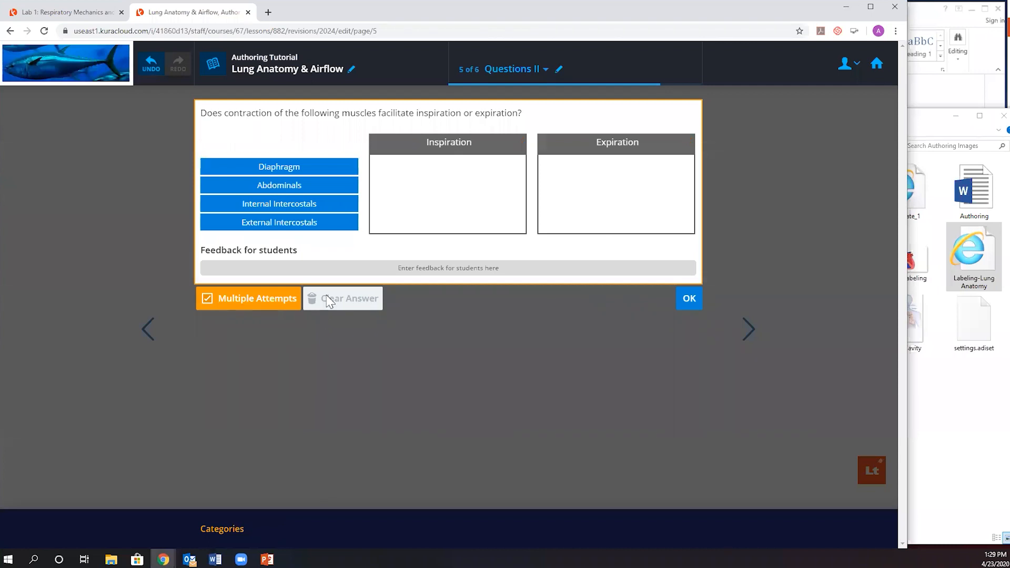
pyautogui.moveTo(333, 169); pyautogui.dragTo(451, 166)
pyautogui.moveTo(294, 221); pyautogui.dragTo(410, 195)
pyautogui.moveTo(315, 185); pyautogui.dragTo(608, 160)
pyautogui.moveTo(255, 203); pyautogui.dragTo(600, 188)
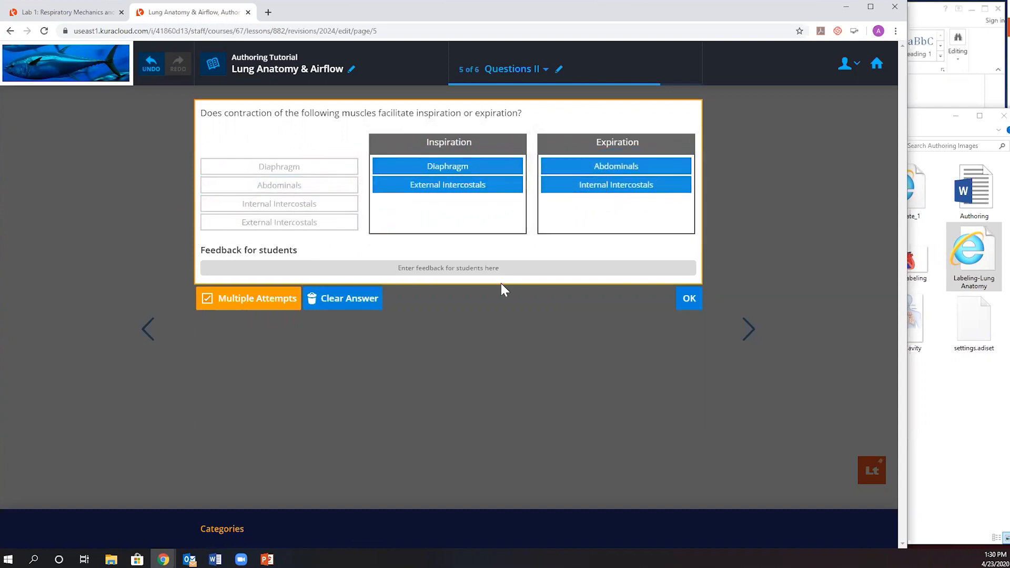
pyautogui.click(689, 298)
pyautogui.click(684, 314)
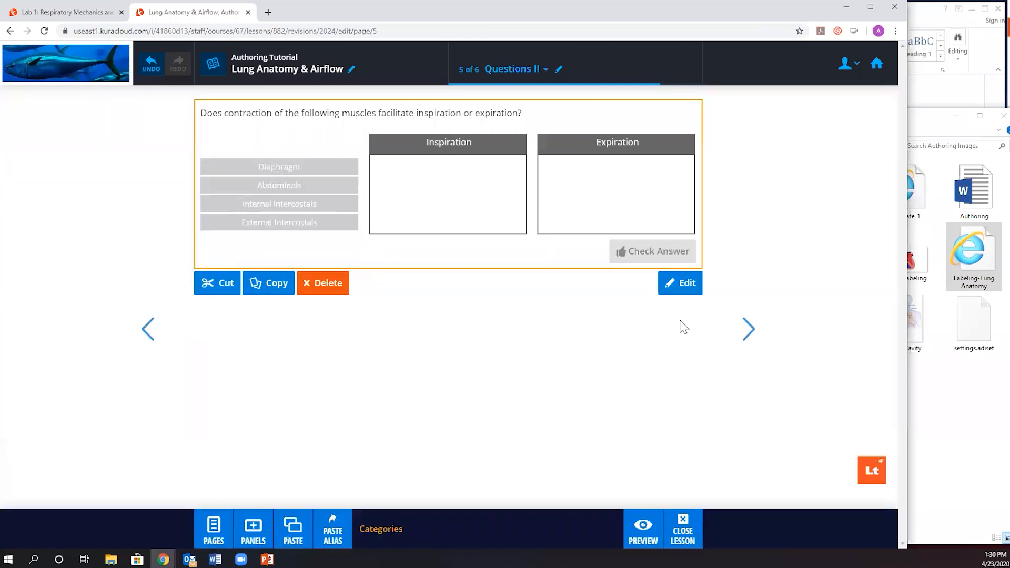
# Step: Preview the page and check a wrong answer with Diaphragm and Abdominals under Inspiration and both intercostals under Expiration
pyautogui.click(644, 530)
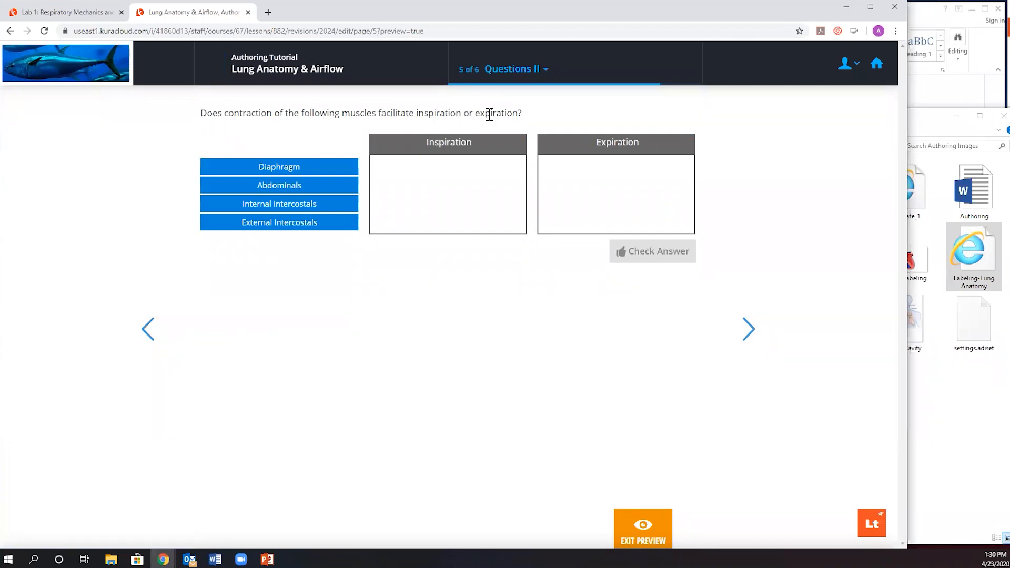
pyautogui.moveTo(321, 169); pyautogui.dragTo(448, 187)
pyautogui.moveTo(352, 214); pyautogui.dragTo(606, 181)
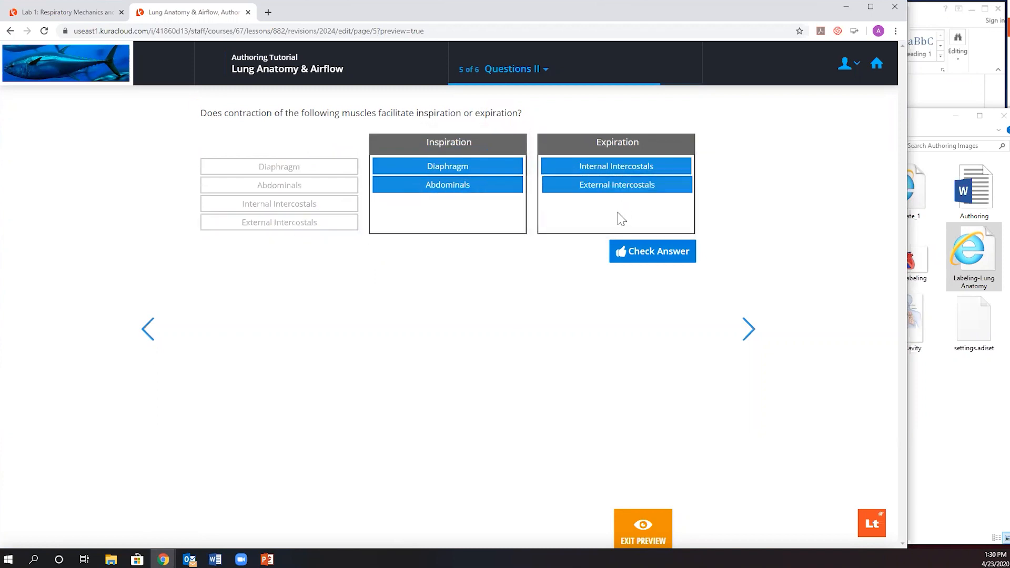
pyautogui.click(660, 256)
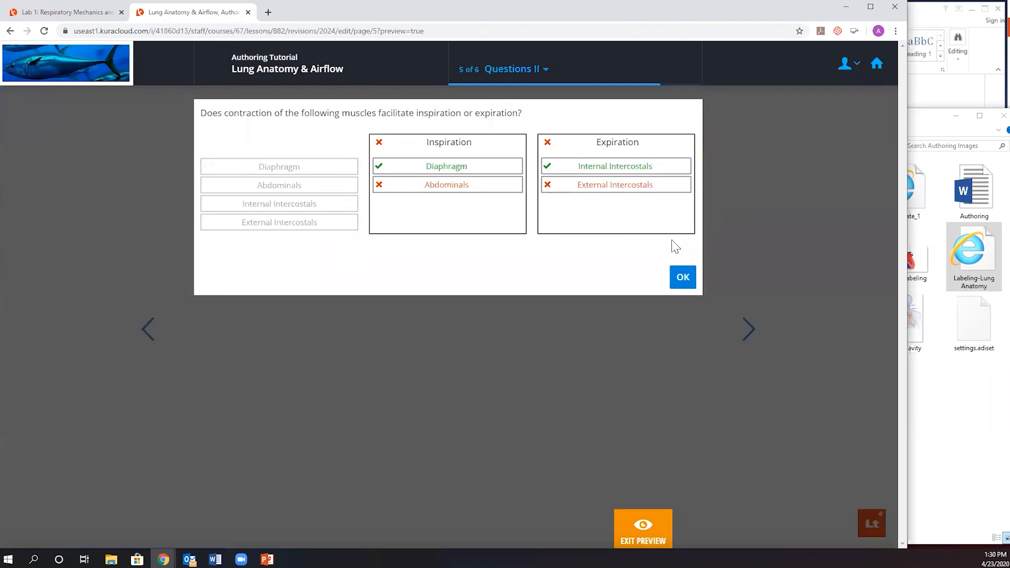
# Step: Swap External Intercostals and Abdominals between the categories, check the corrected answer and exit the preview
pyautogui.click(683, 277)
pyautogui.moveTo(619, 183)
pyautogui.mouseDown()
pyautogui.moveTo(476, 199)
pyautogui.moveTo(610, 181)
pyautogui.mouseUp()
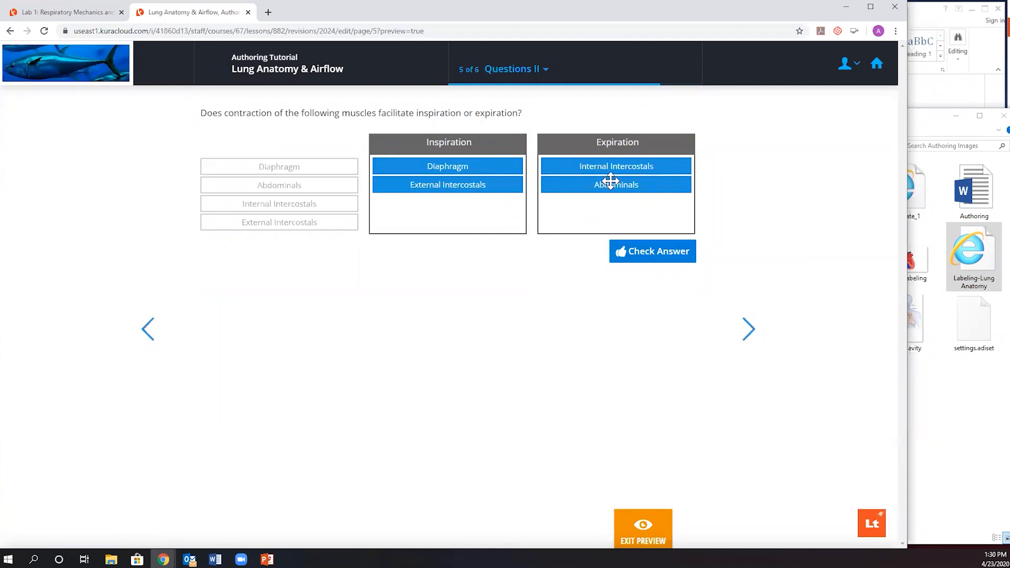
pyautogui.click(650, 251)
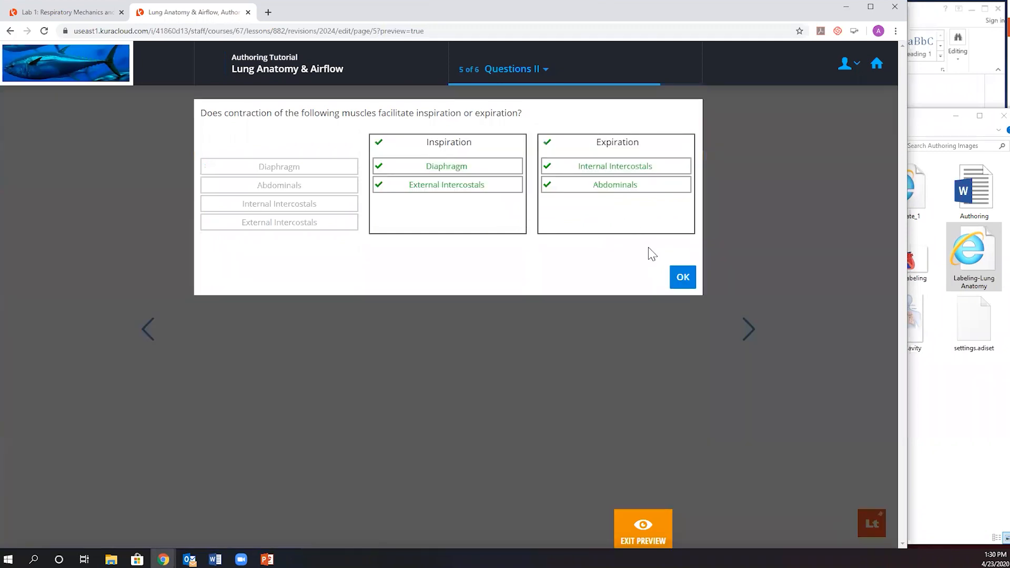
pyautogui.click(683, 277)
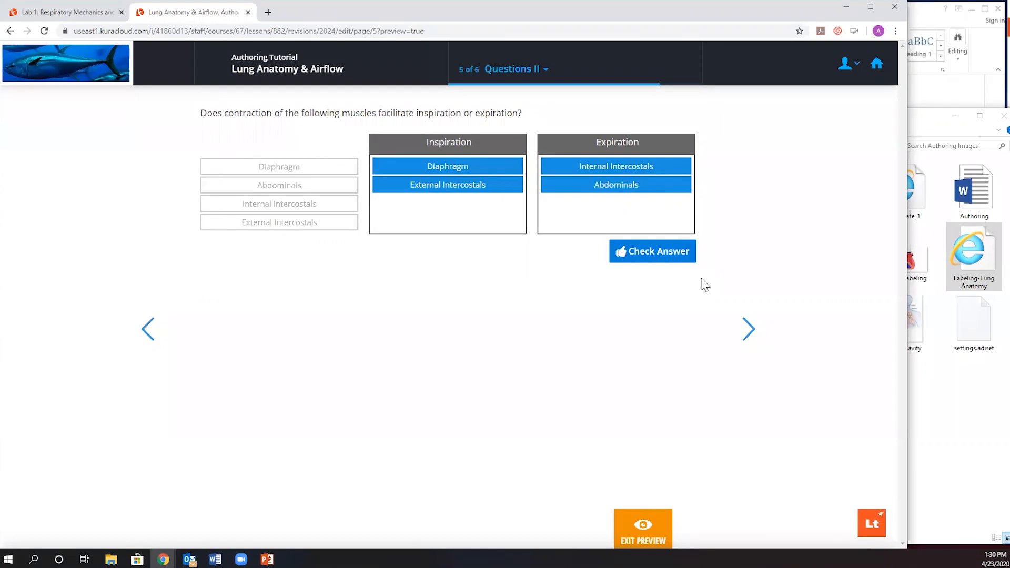
pyautogui.click(643, 530)
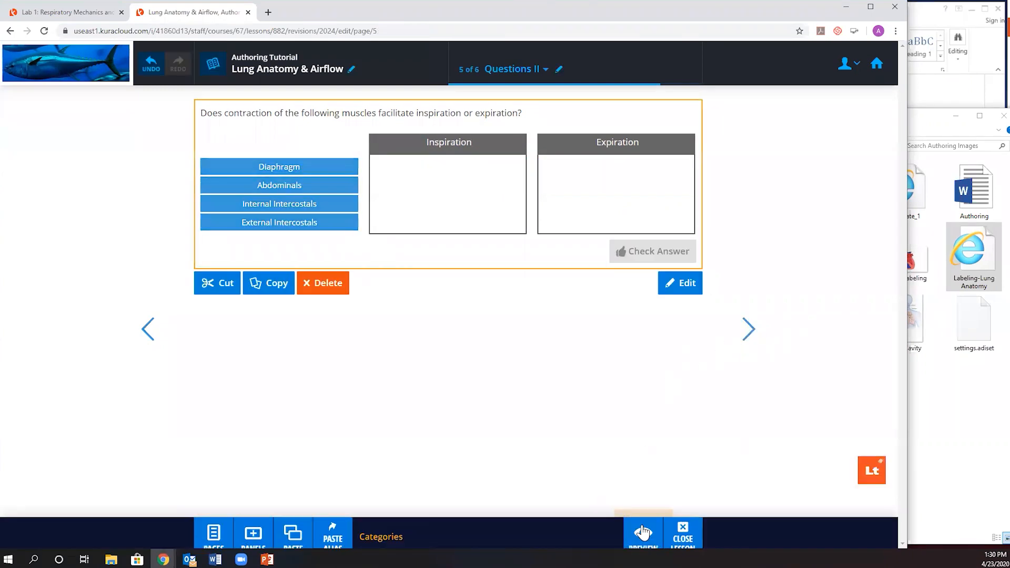
pyautogui.click(254, 532)
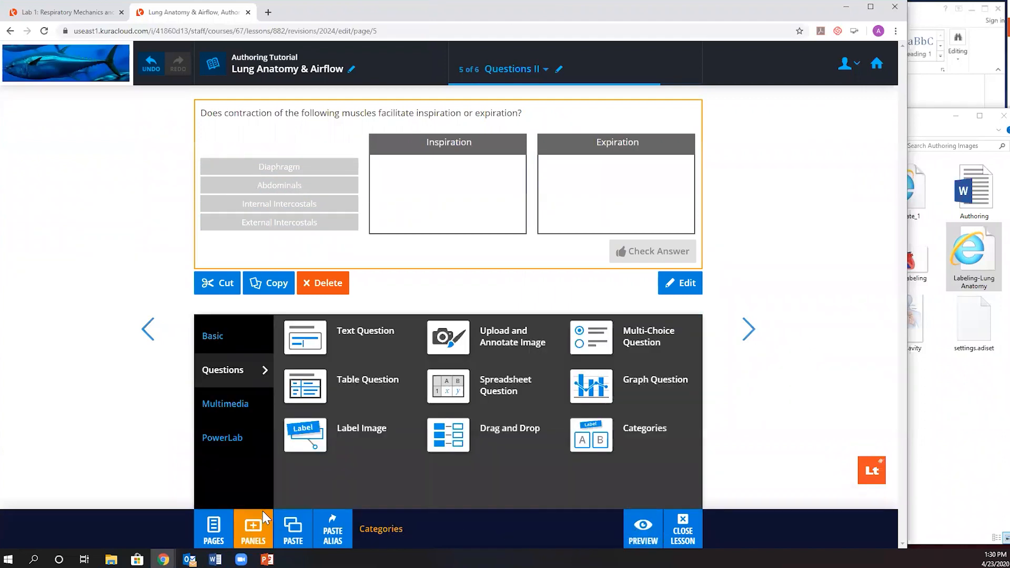
pyautogui.moveTo(320, 427); pyautogui.dragTo(373, 318)
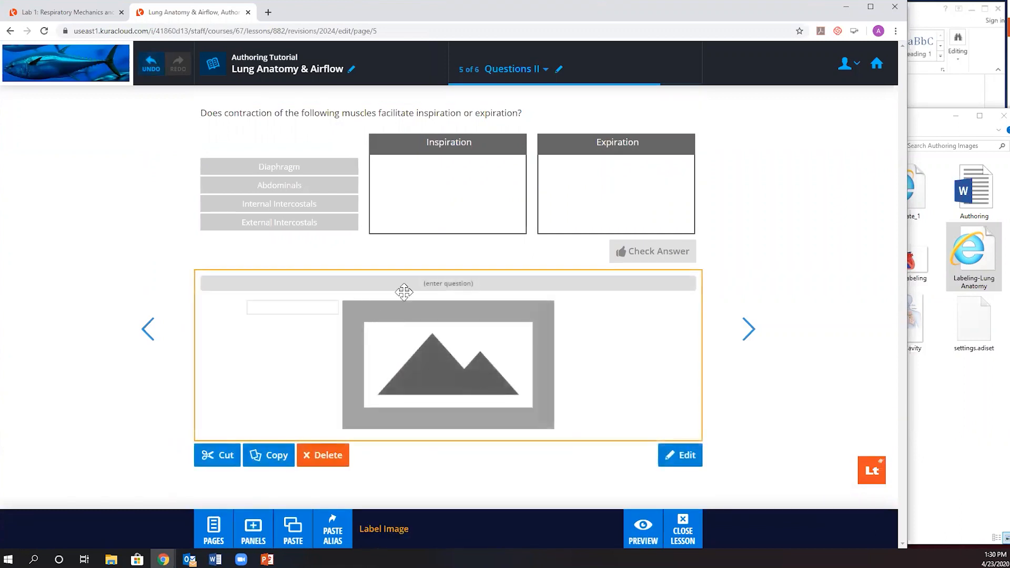
pyautogui.click(326, 456)
# Step: Add a Table Question below the Categories question with the prompt "Enter the heart rate for each student"
pyautogui.click(252, 532)
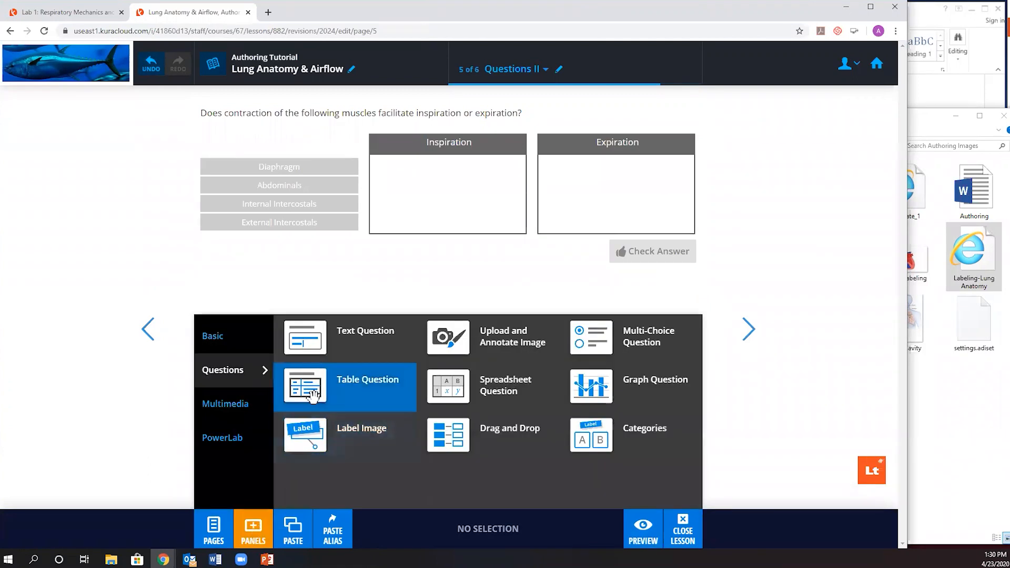
pyautogui.moveTo(306, 387); pyautogui.dragTo(372, 289)
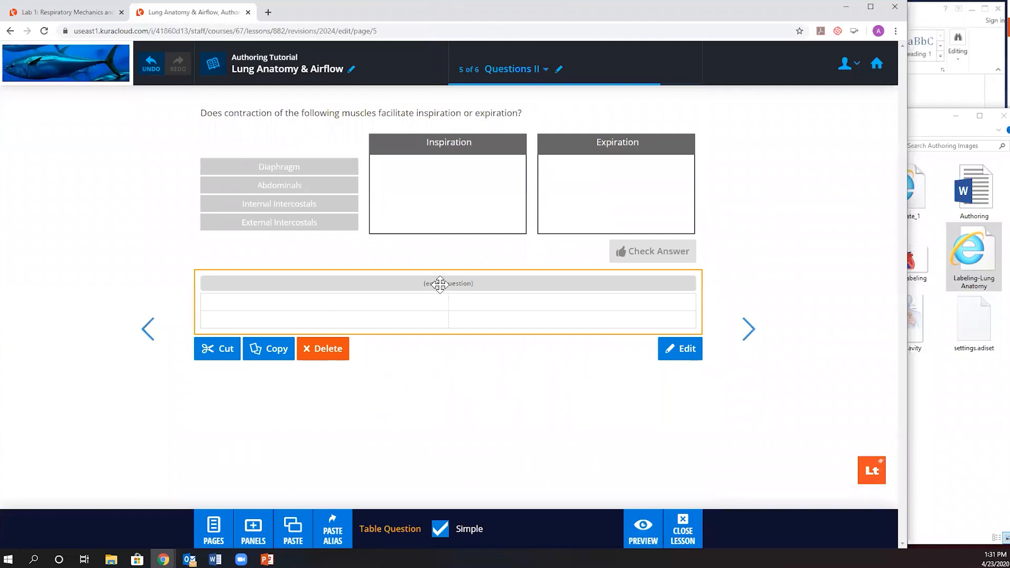
pyautogui.doubleClick(447, 281)
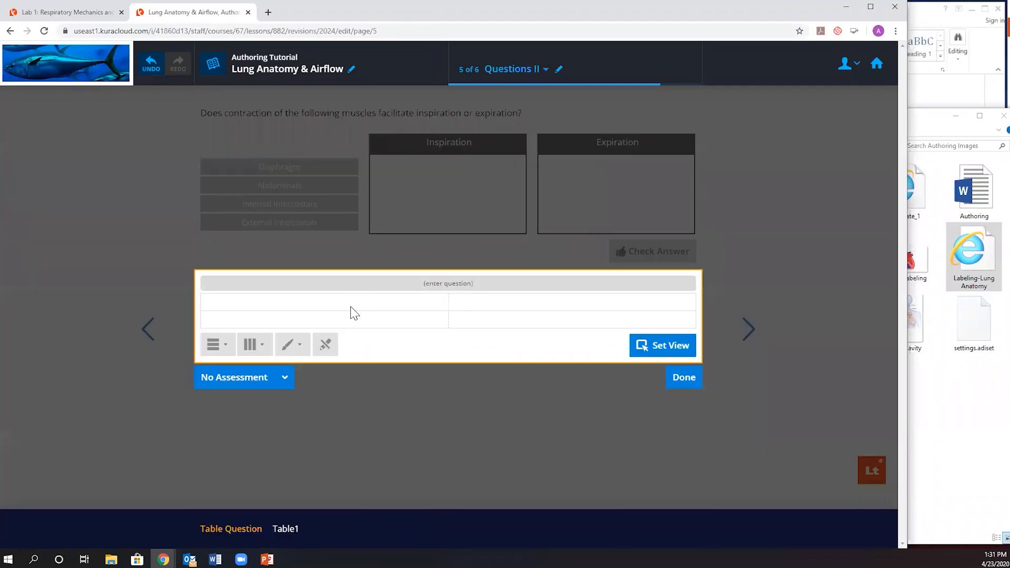
pyautogui.click(387, 287)
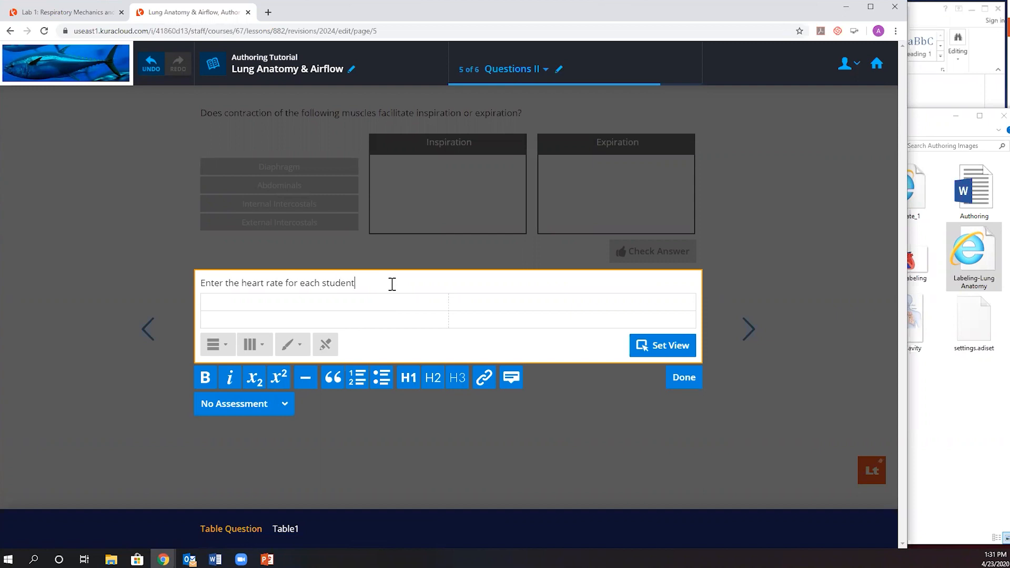
# Step: Make the table's first row a header row and title its columns Student Name and Heart Rate
pyautogui.click(285, 305)
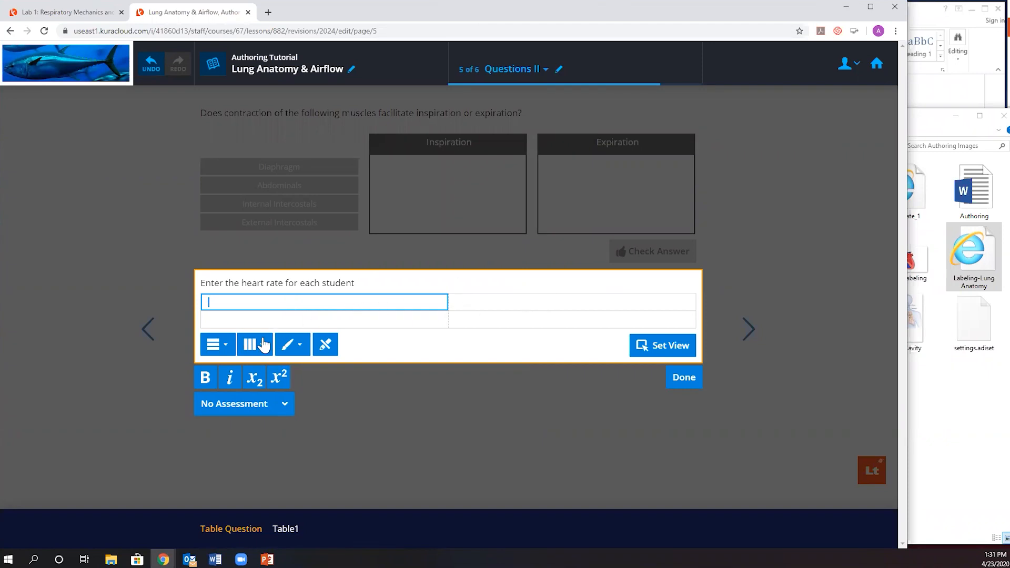
pyautogui.click(224, 344)
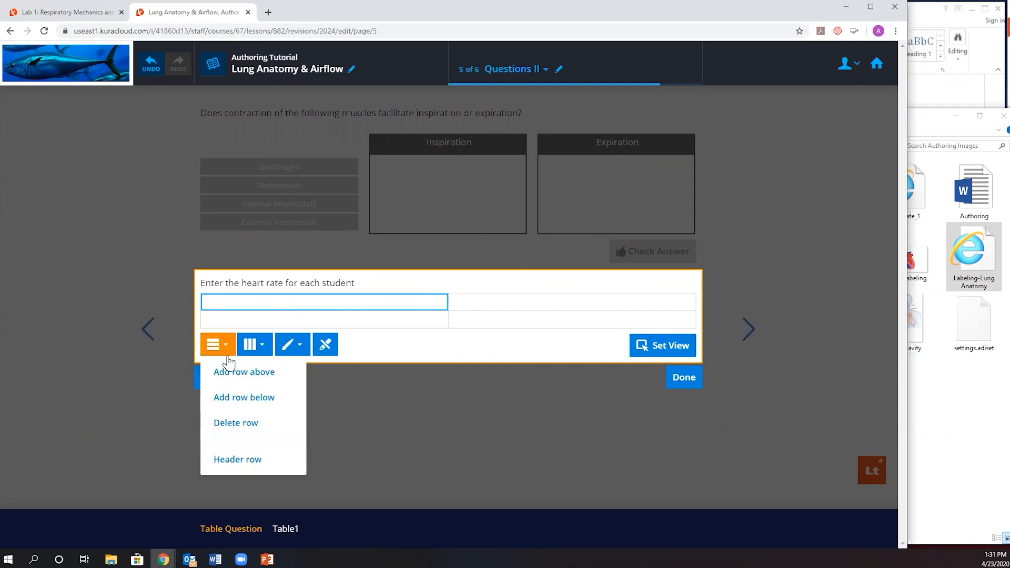
pyautogui.click(247, 460)
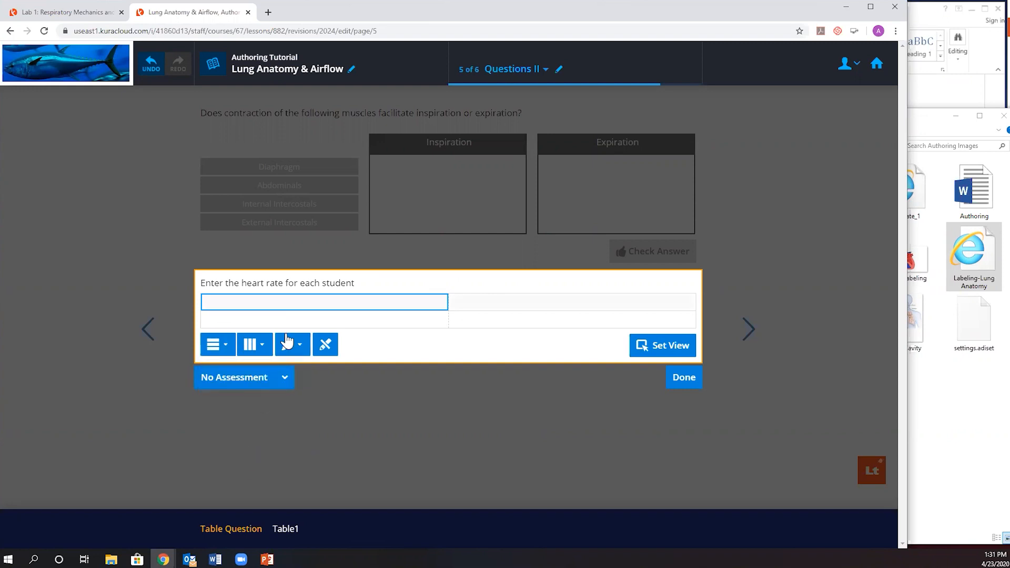
pyautogui.click(300, 304)
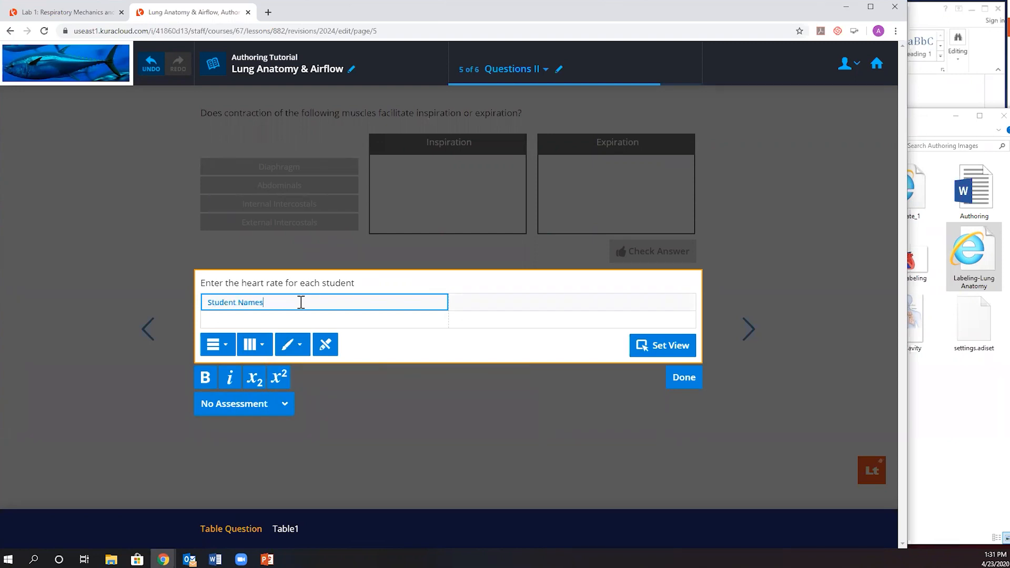
pyautogui.click(524, 300)
pyautogui.write('Heart Rate')
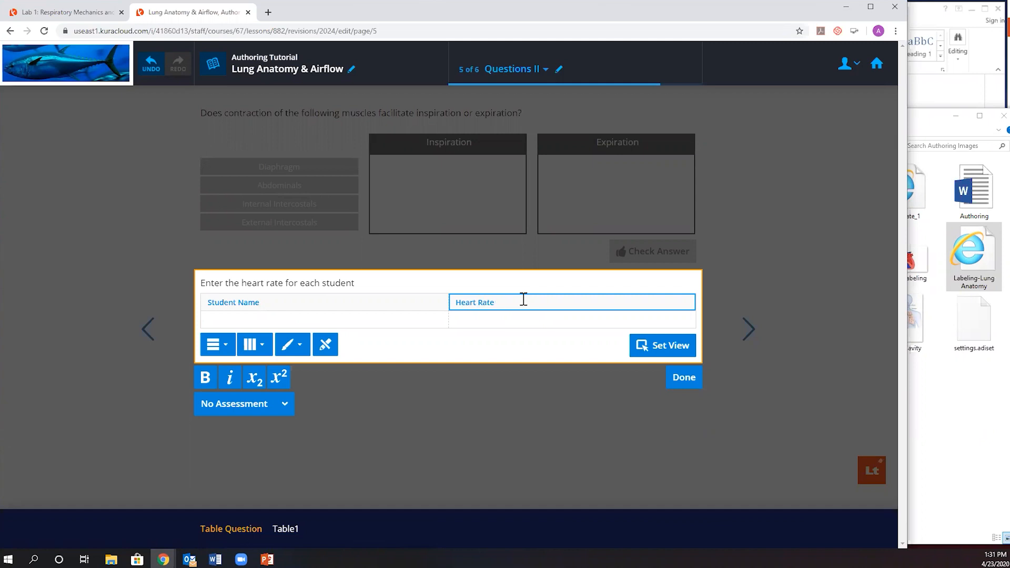
# Step: Lock the Student Name and Heart Rate header cells against student editing
pyautogui.click(398, 309)
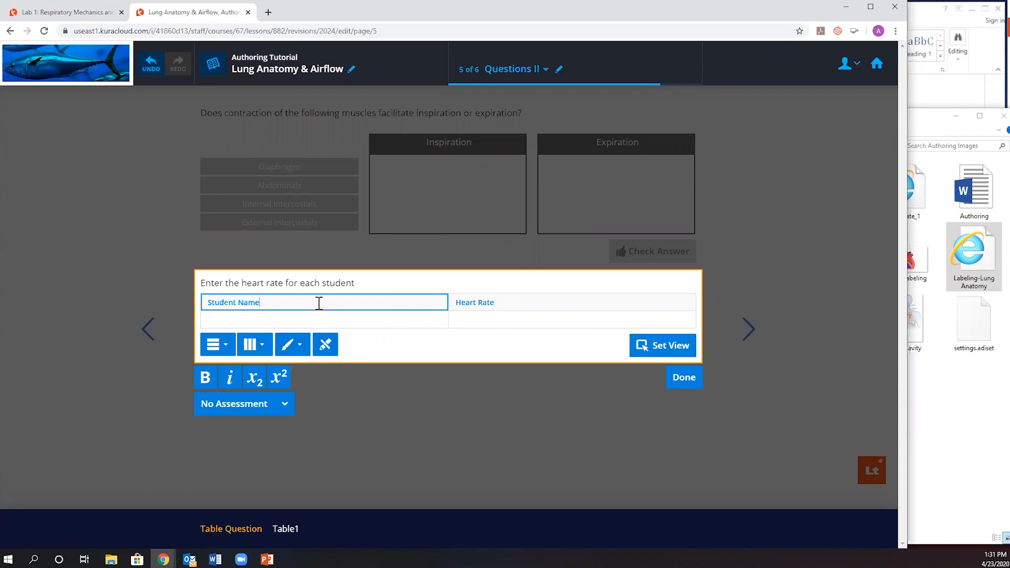
pyautogui.click(325, 347)
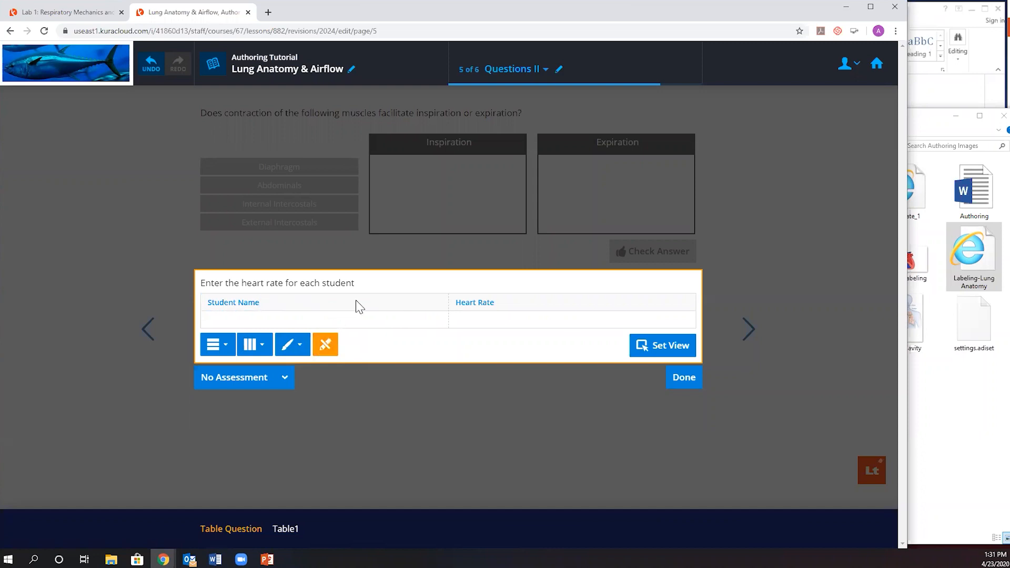
pyautogui.click(494, 304)
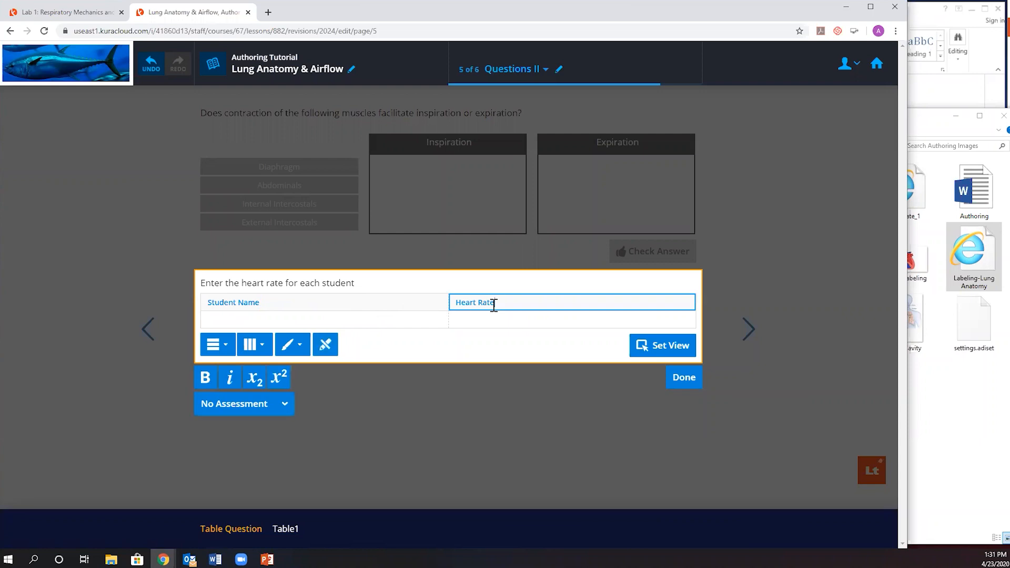
pyautogui.click(325, 346)
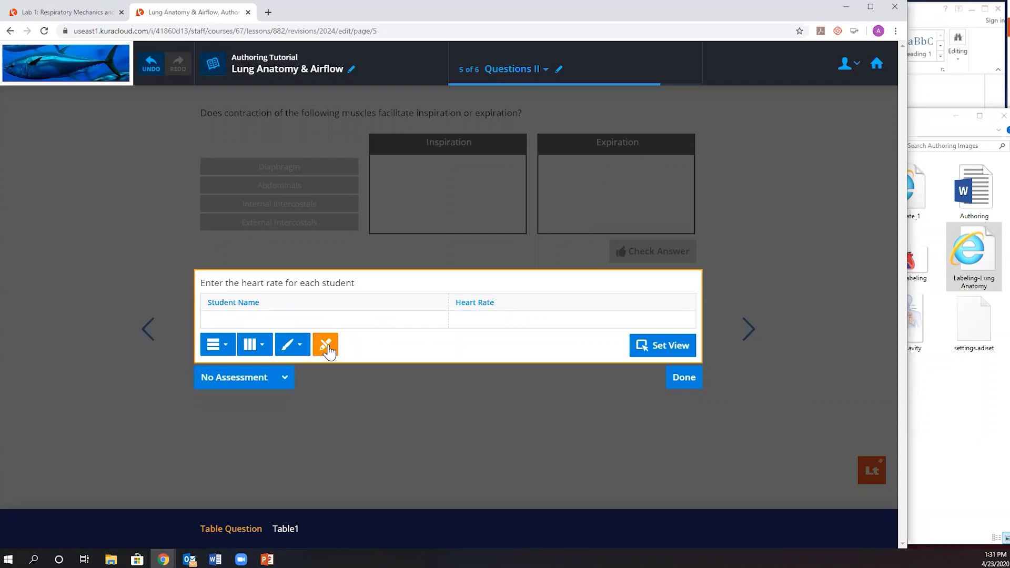
# Step: Add three more rows below the table's header row, check that the blank cells are not locked, and finish editing the question
pyautogui.click(225, 347)
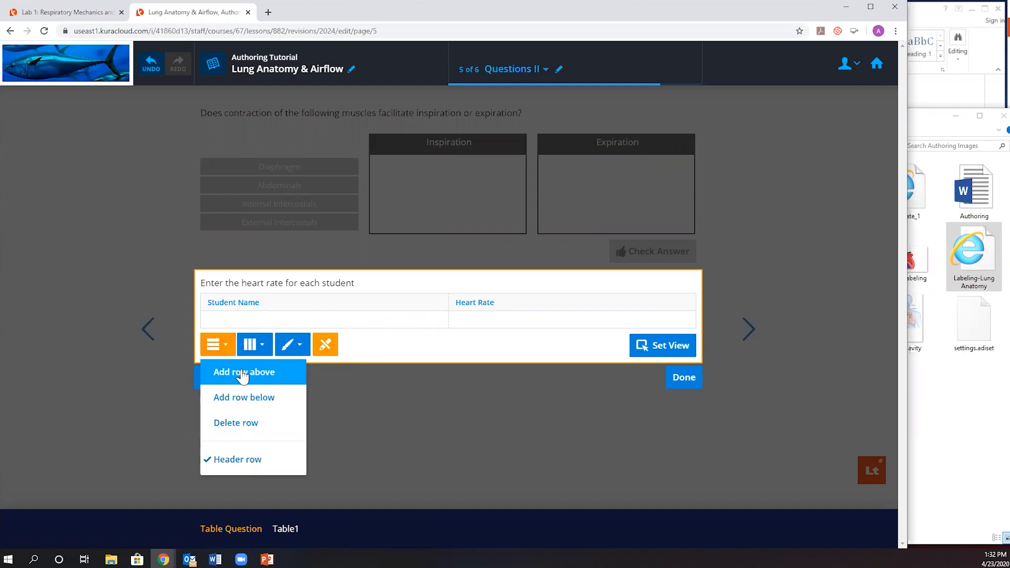
pyautogui.click(240, 400)
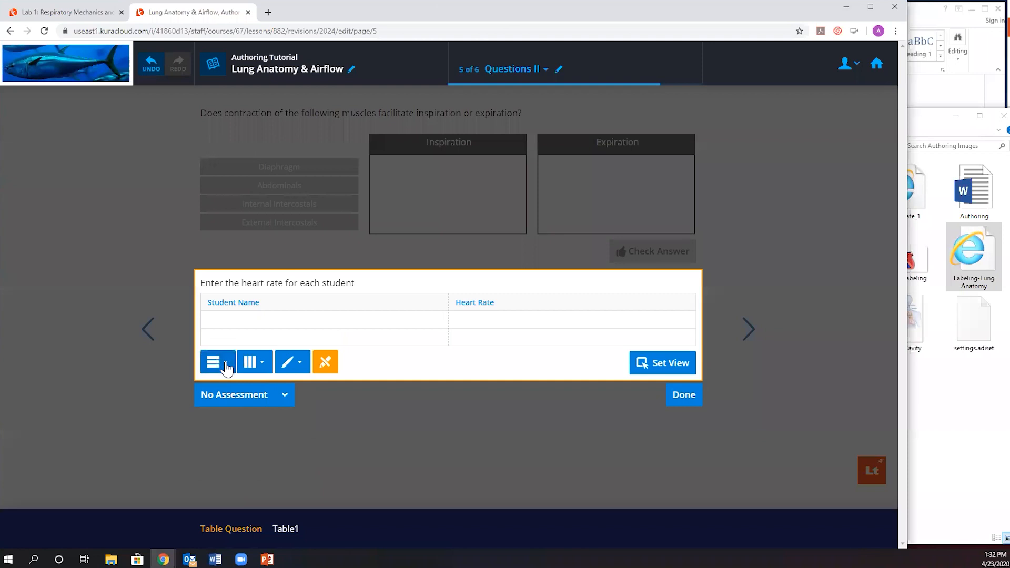
pyautogui.click(226, 362)
pyautogui.click(244, 415)
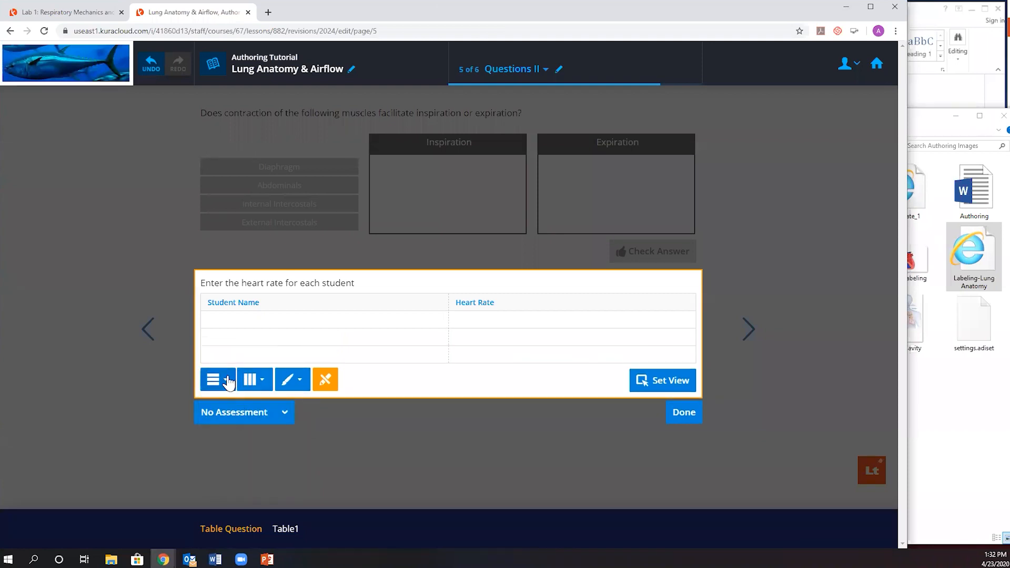
pyautogui.click(232, 379)
pyautogui.click(252, 436)
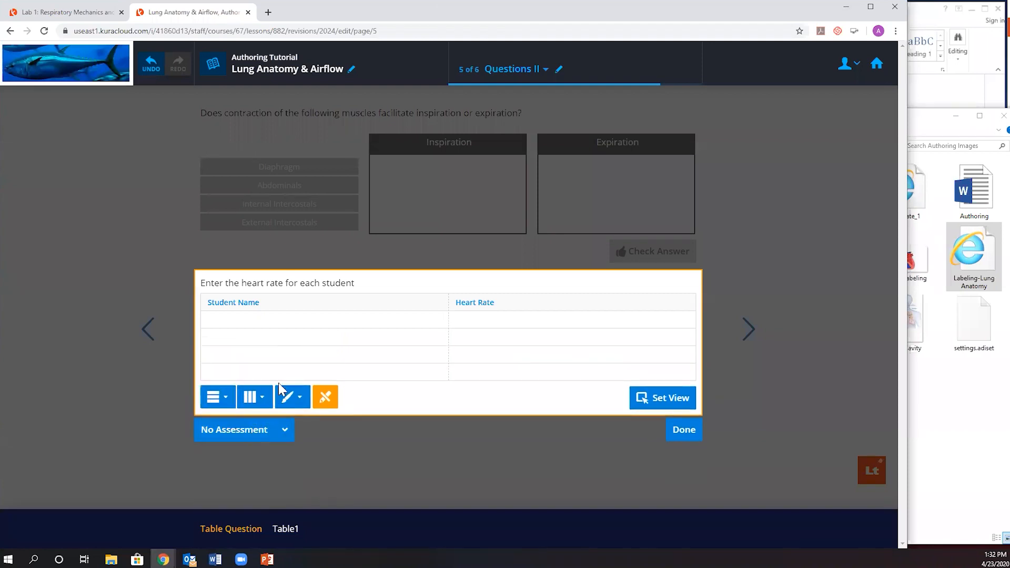
pyautogui.click(315, 322)
pyautogui.click(321, 340)
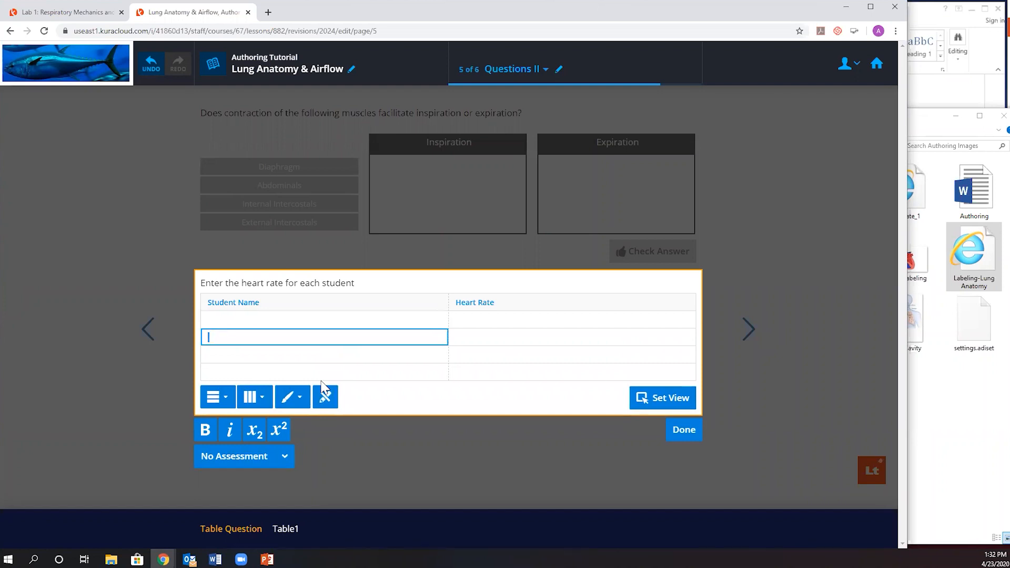
pyautogui.click(690, 435)
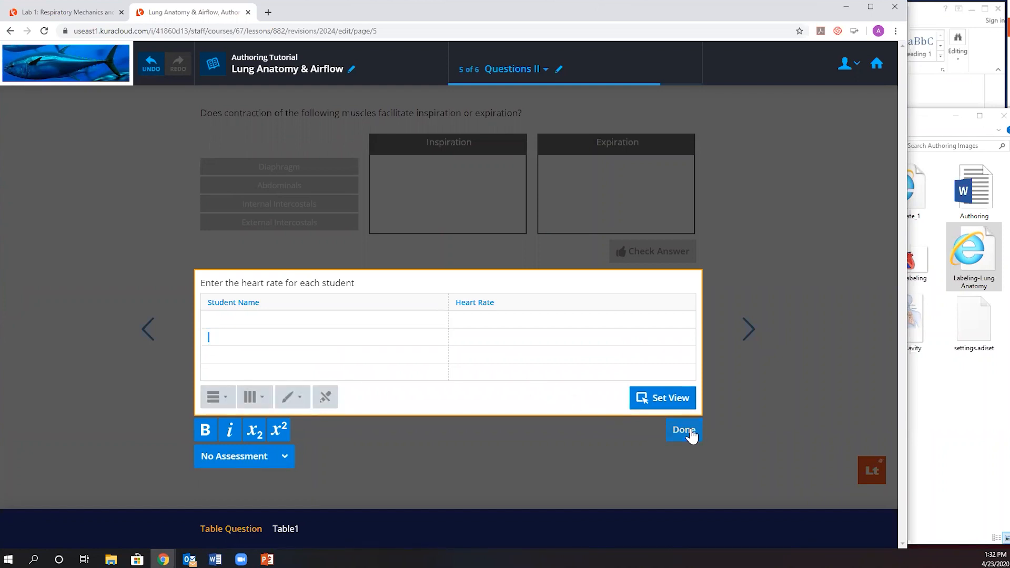
# Step: Test the table in preview by entering a sample student name and heart rate 62 in the first blank row, and clear both entries
pyautogui.click(651, 528)
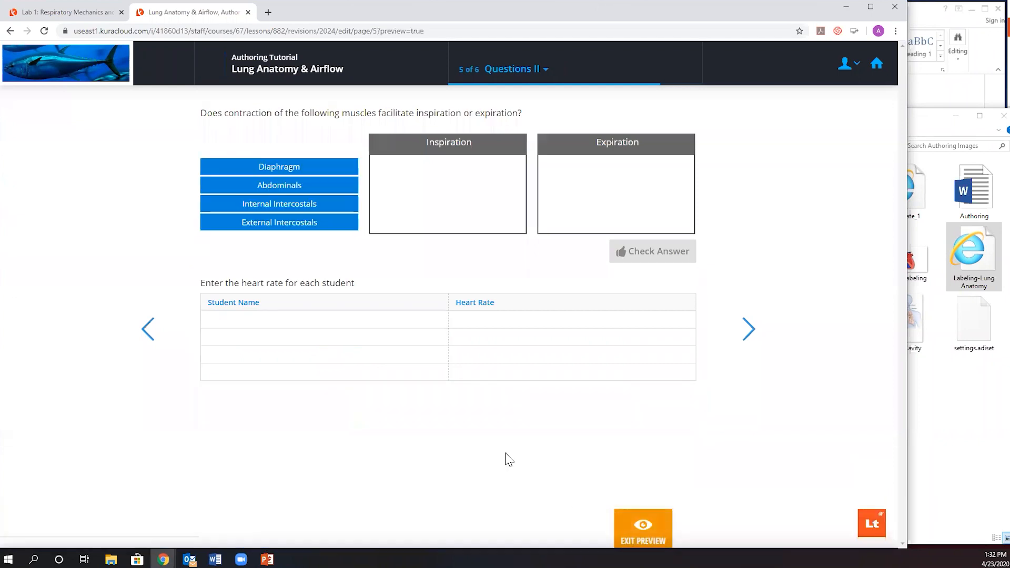
pyautogui.click(376, 320)
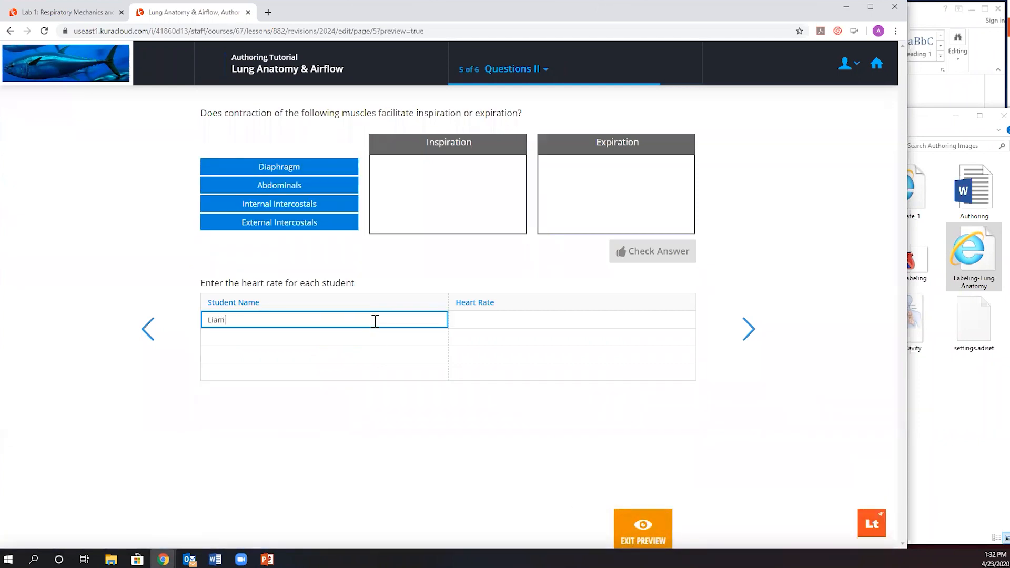
pyautogui.click(508, 317)
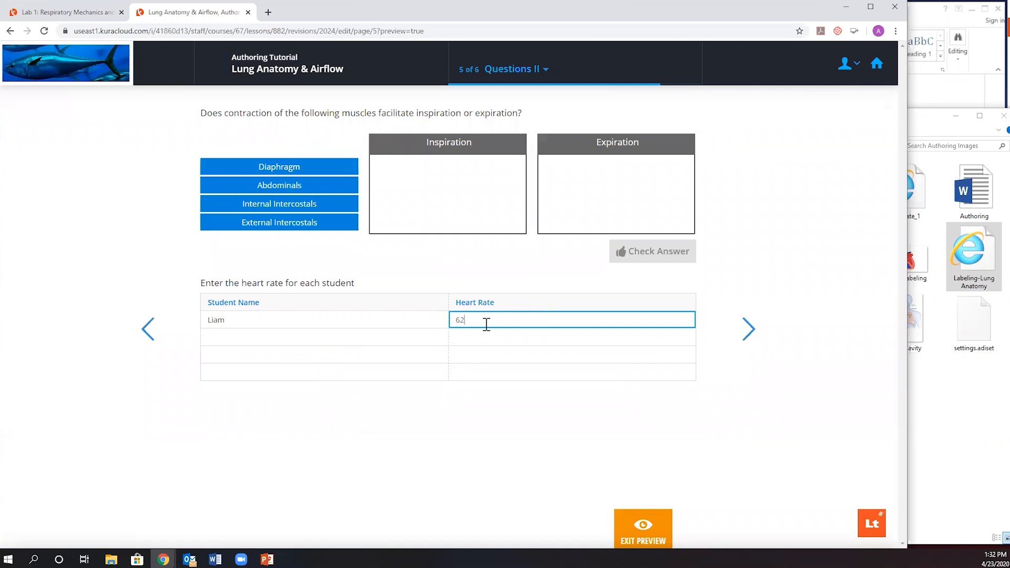
pyautogui.press('BackSpace')
pyautogui.press('BackSpace')
pyautogui.click(348, 327)
pyautogui.press('BackSpace')
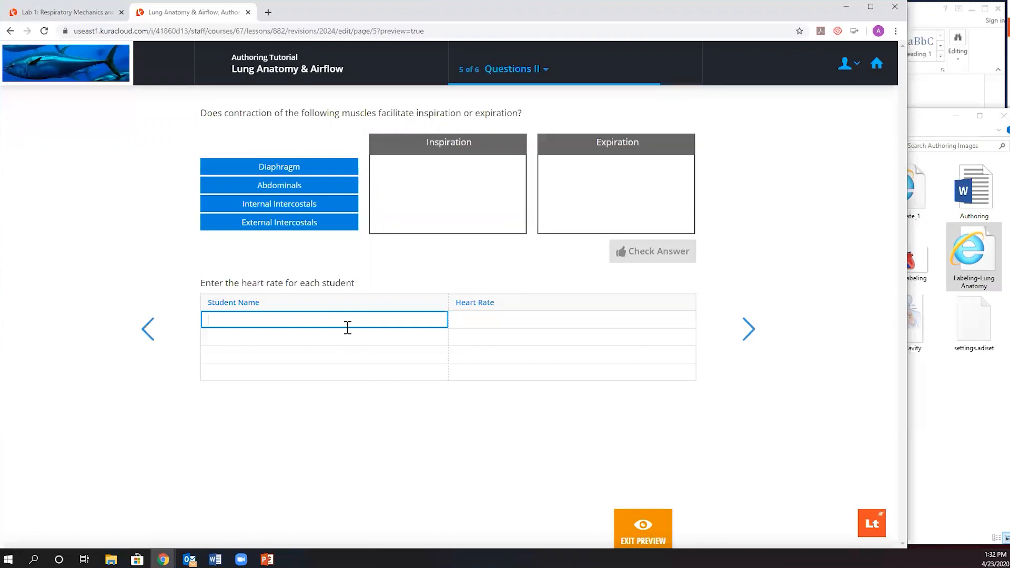
# Step: Exit the preview, add a Graph Question below the heart rate table, and link it to that table's data
pyautogui.click(641, 529)
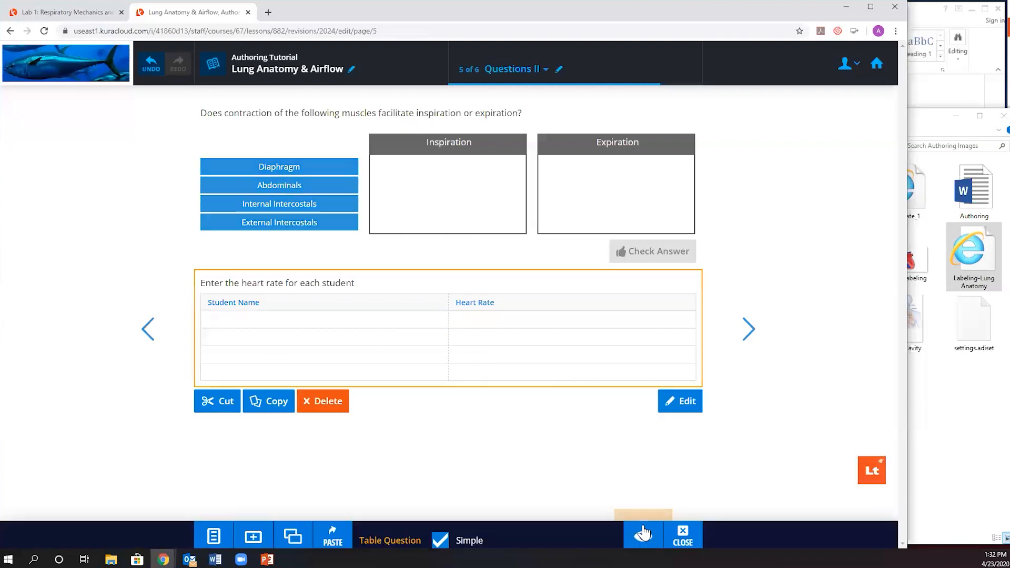
pyautogui.click(252, 533)
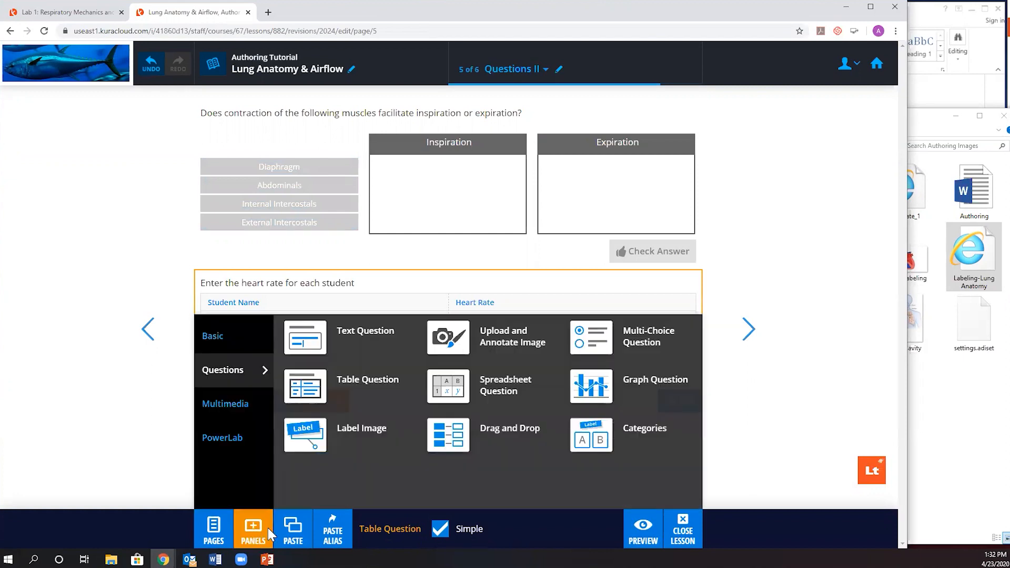
pyautogui.moveTo(595, 395); pyautogui.dragTo(444, 390)
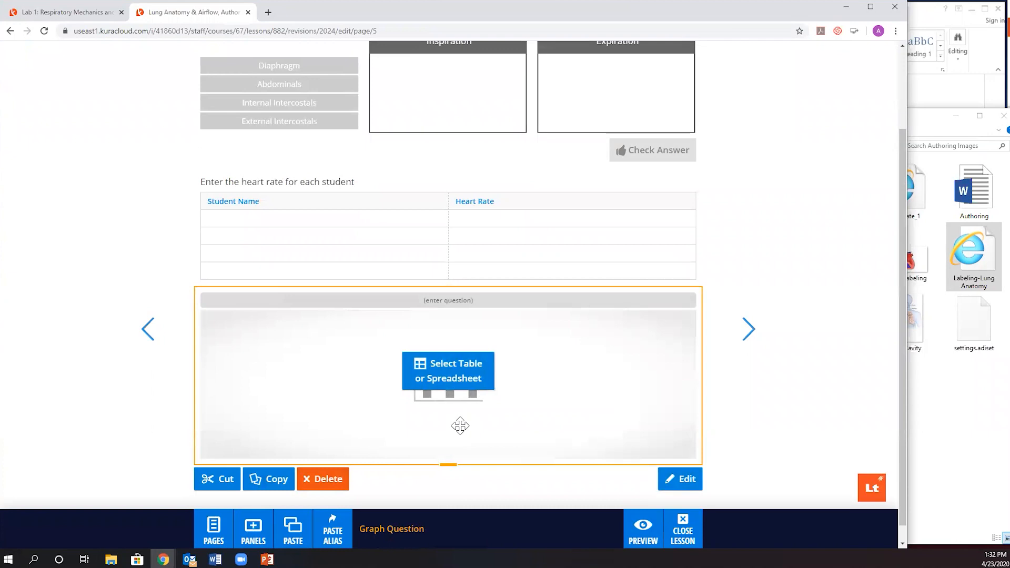
pyautogui.click(448, 373)
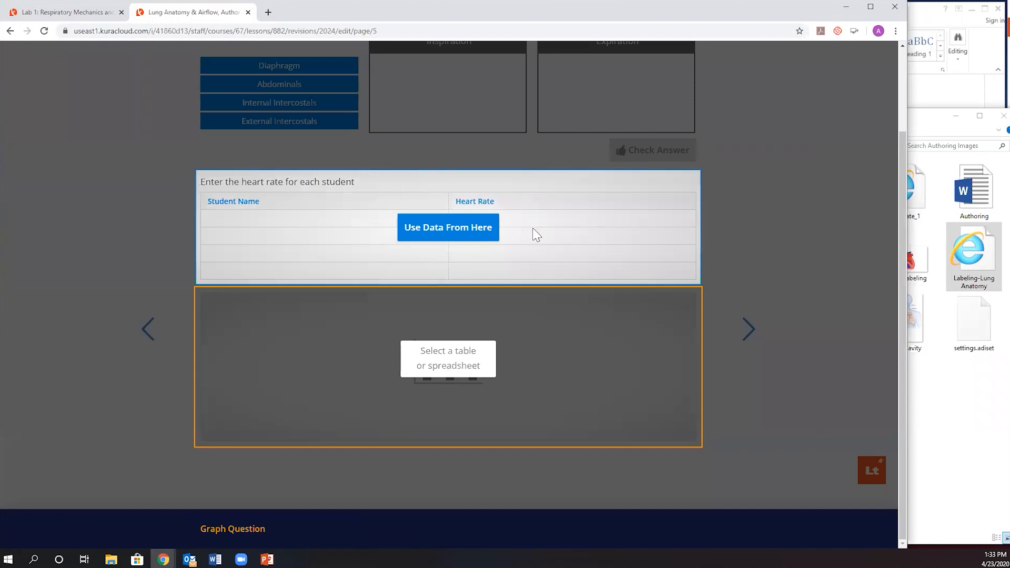
pyautogui.click(429, 231)
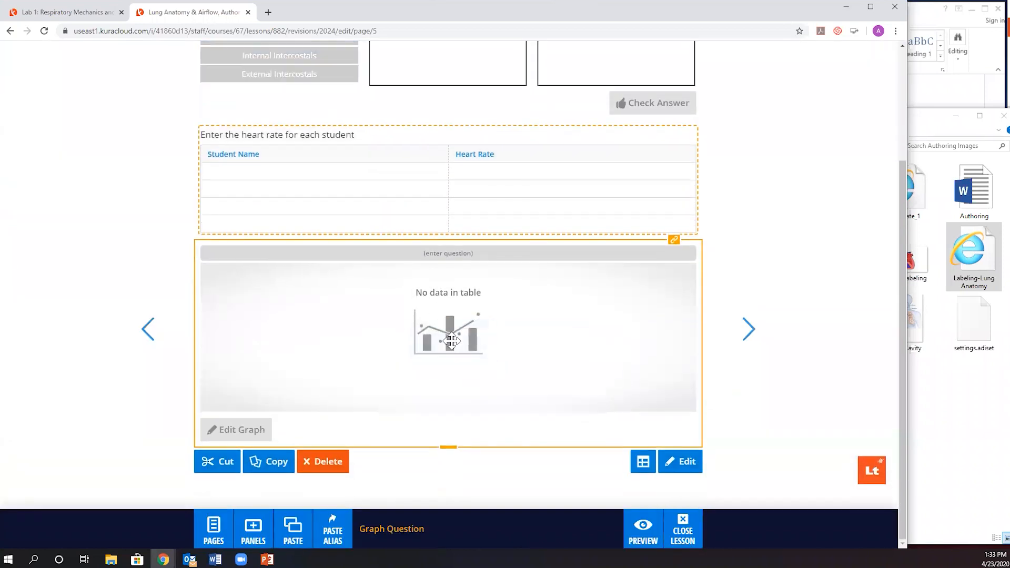
# Step: Set the graph's source to all of columns A and B, rows 1 to 5, as a bar graph, and finish editing
pyautogui.click(454, 481)
pyautogui.click(434, 376)
pyautogui.doubleClick(451, 380)
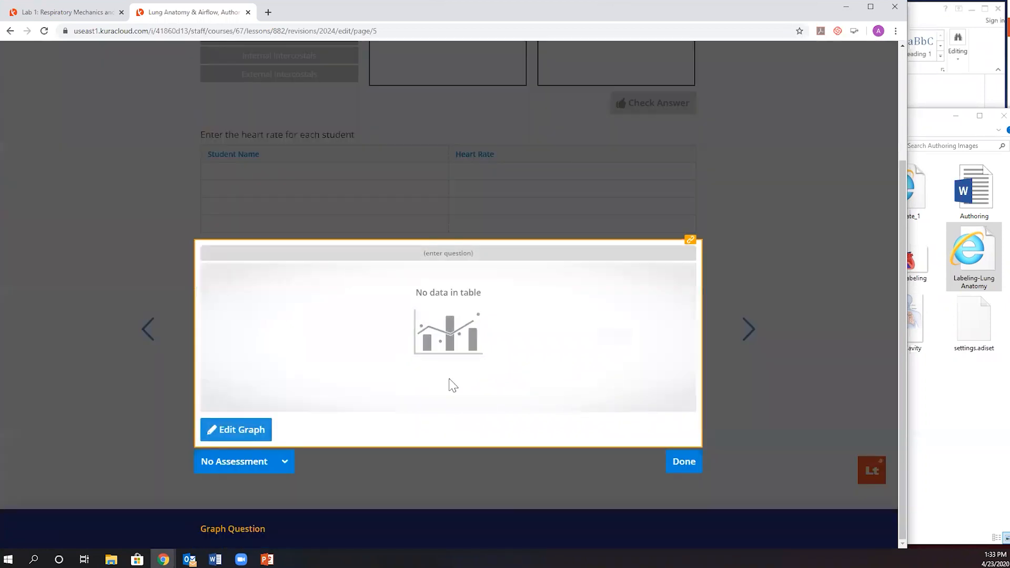
pyautogui.click(261, 432)
pyautogui.click(314, 168)
pyautogui.moveTo(314, 169); pyautogui.dragTo(367, 231)
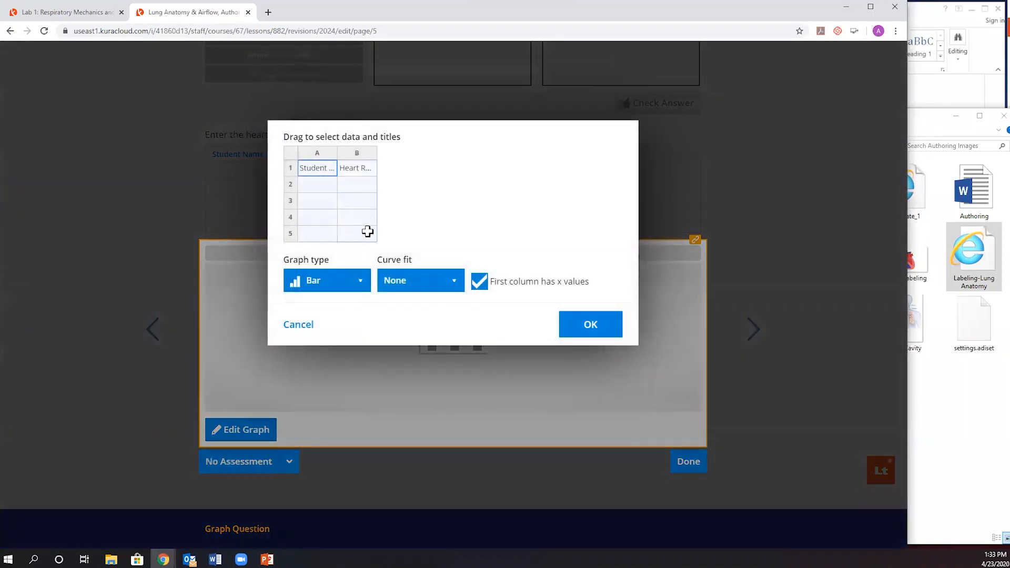
pyautogui.click(591, 327)
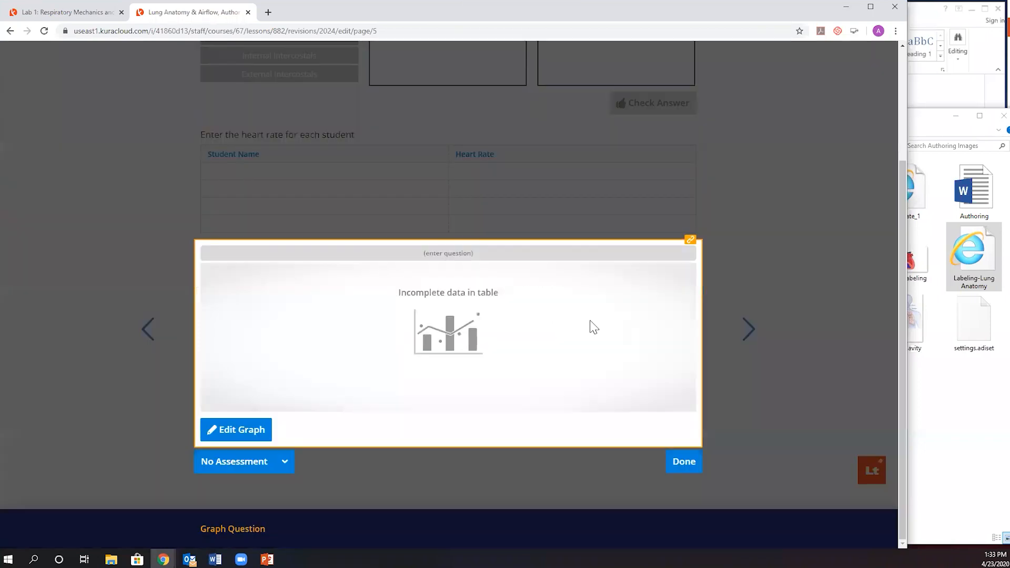
pyautogui.click(689, 464)
# Step: Preview the page and enter a sample student name with heart rate 63 in the table's first blank row
pyautogui.click(289, 172)
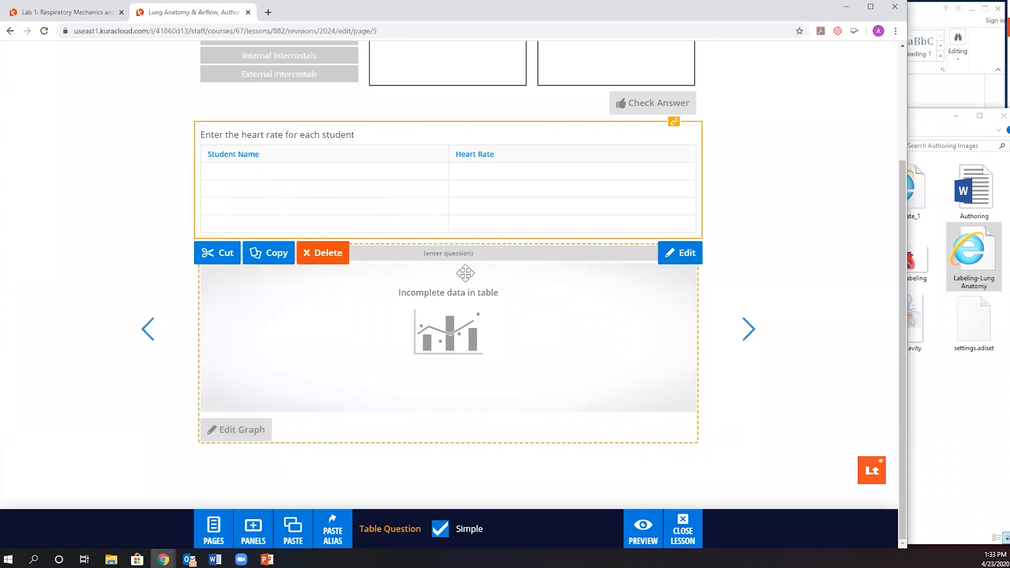
pyautogui.click(642, 536)
pyautogui.click(420, 242)
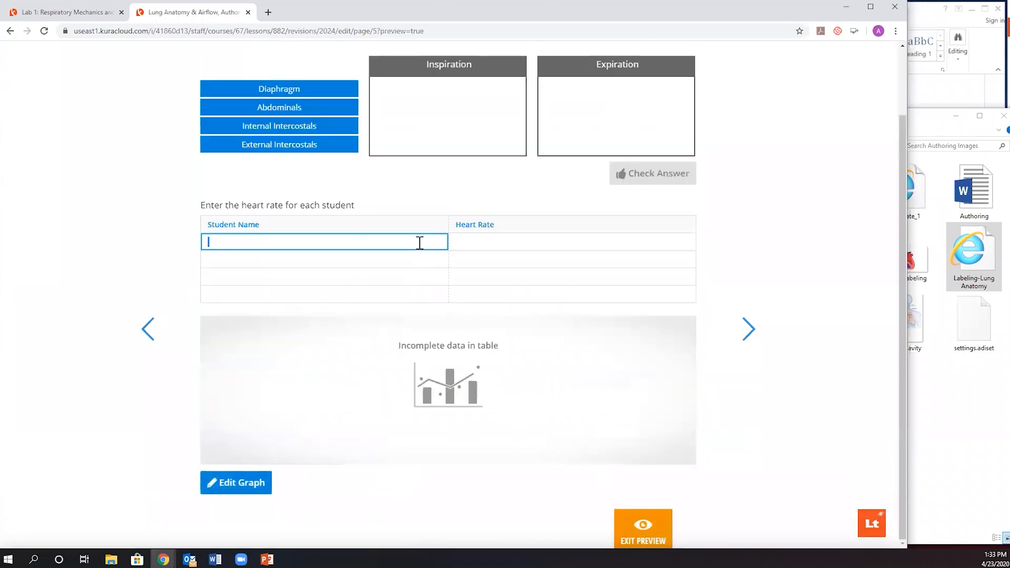
pyautogui.write('Liam')
pyautogui.click(481, 240)
pyautogui.write('63')
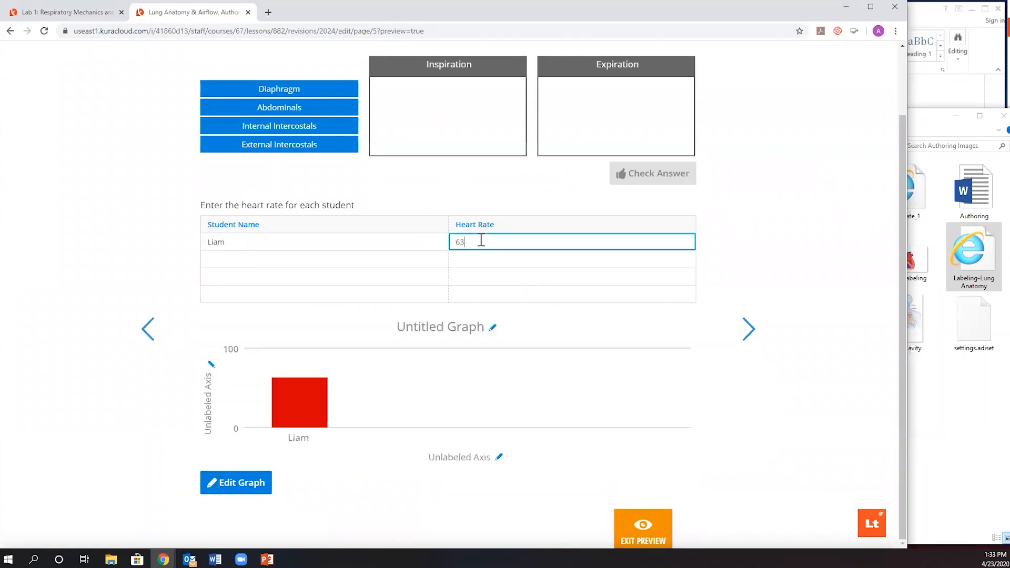
# Step: Enter two more sample students in the next rows, with heart rates 75 and 70
pyautogui.click(401, 263)
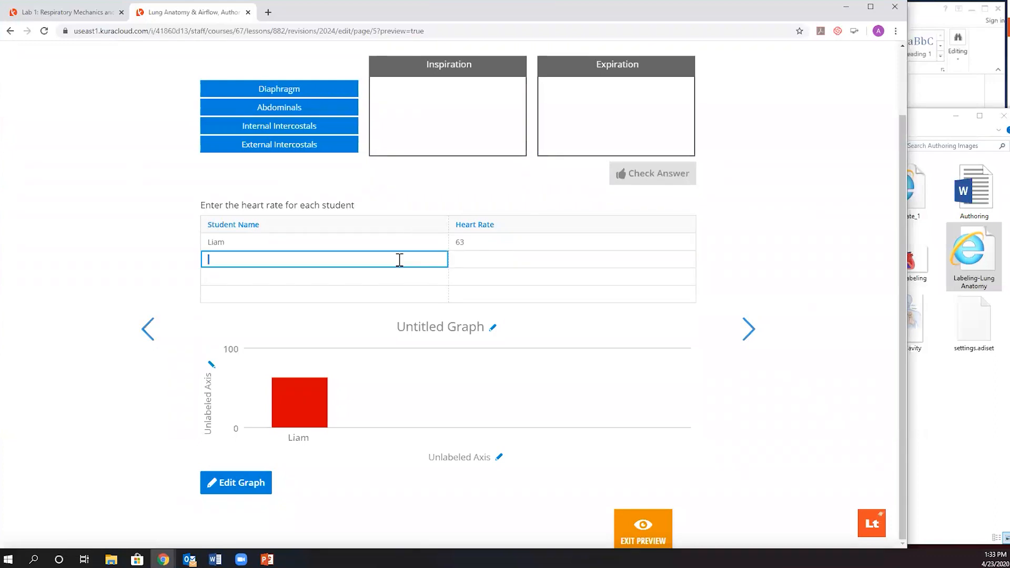
pyautogui.write('Ari')
pyautogui.click(498, 259)
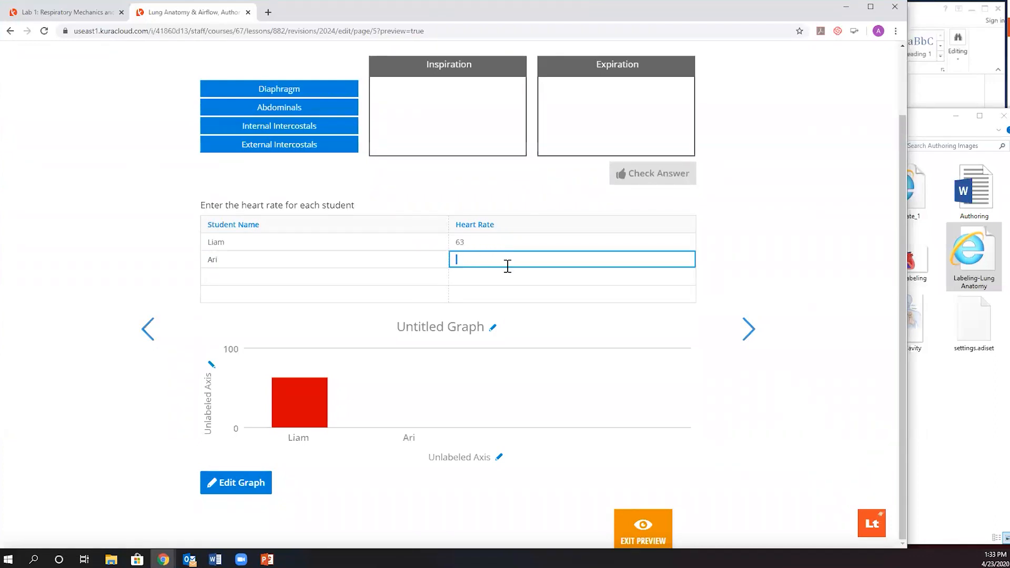
pyautogui.write('75')
pyautogui.click(408, 277)
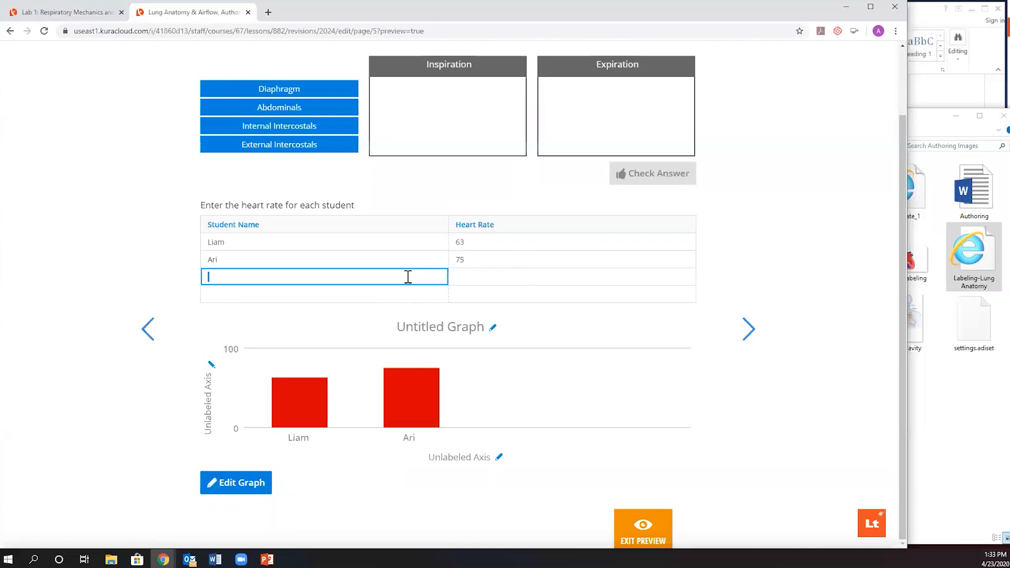
pyautogui.write('Brandons')
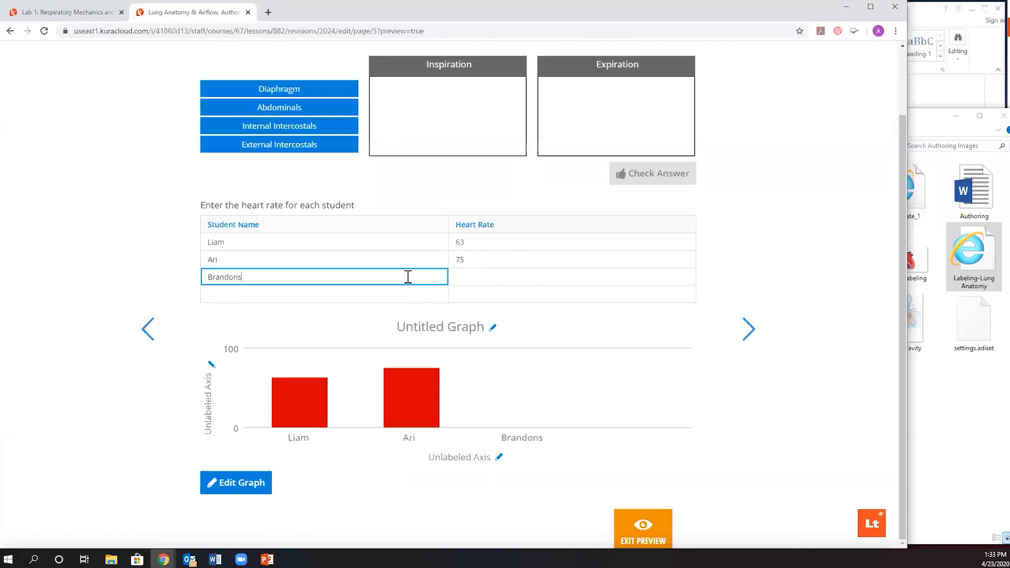
pyautogui.click(461, 279)
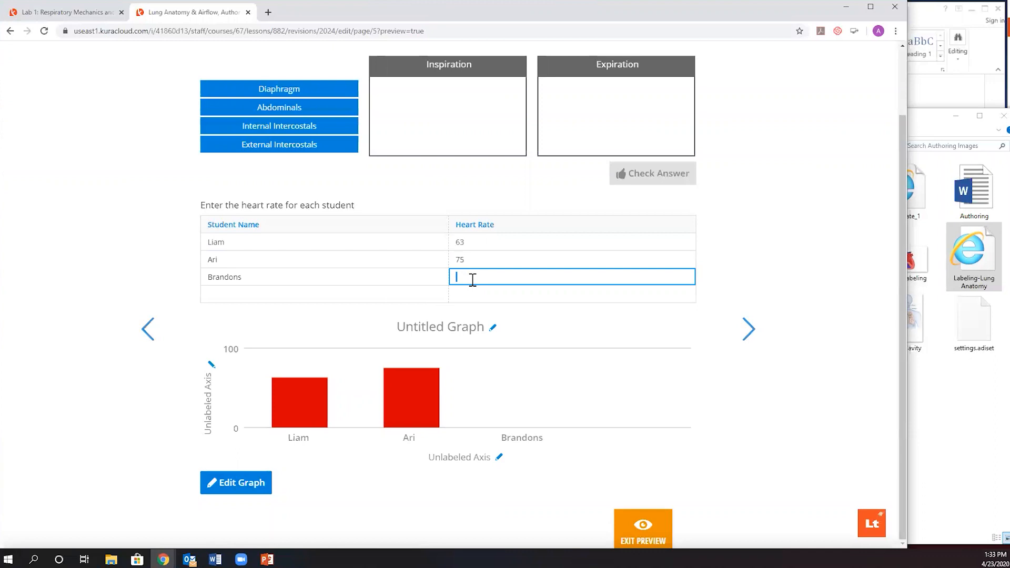
pyautogui.write('70')
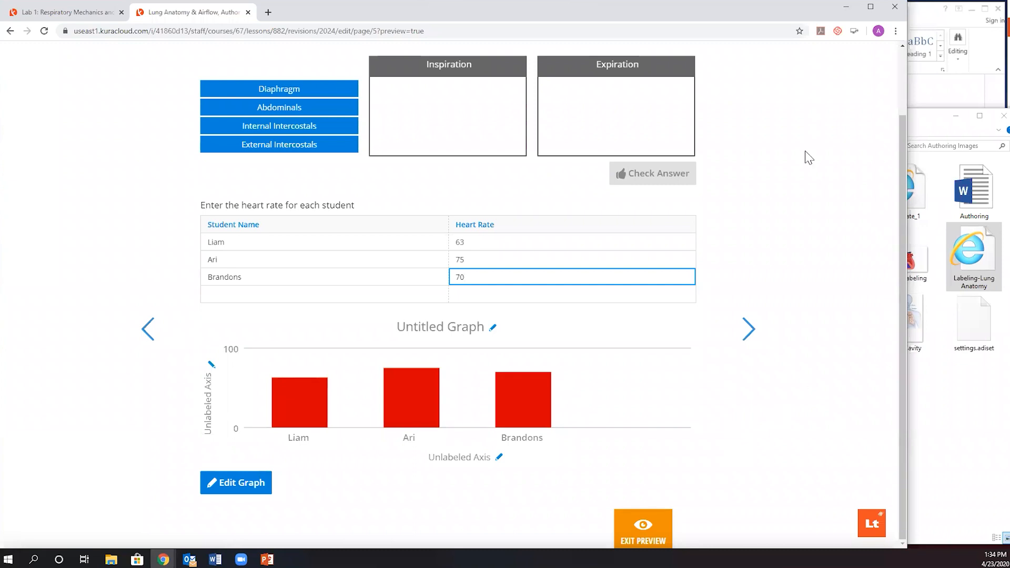
# Step: Open the account menu to view the support, feedback and community options
pyautogui.scroll(2, 825, 162)
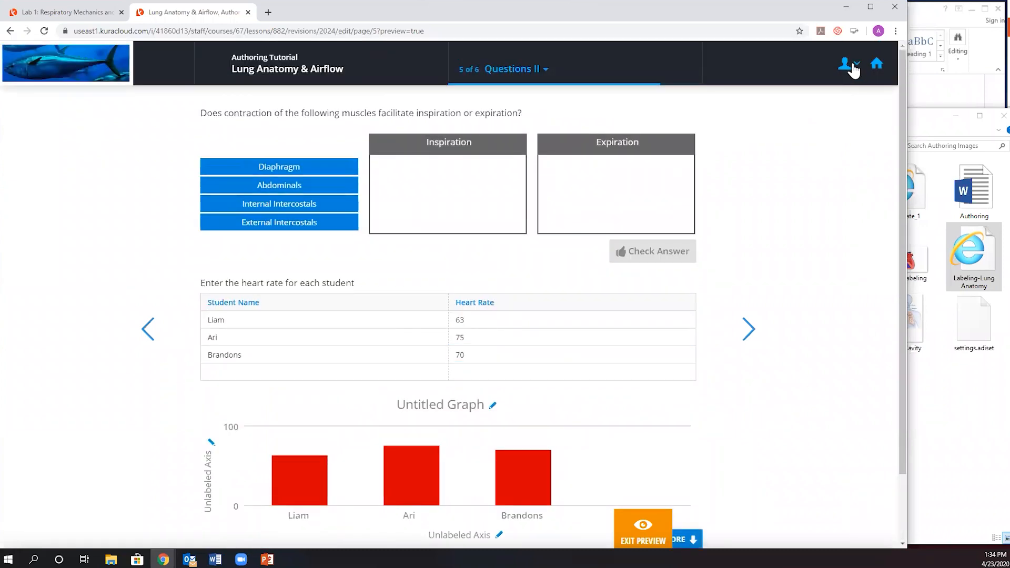
pyautogui.click(853, 67)
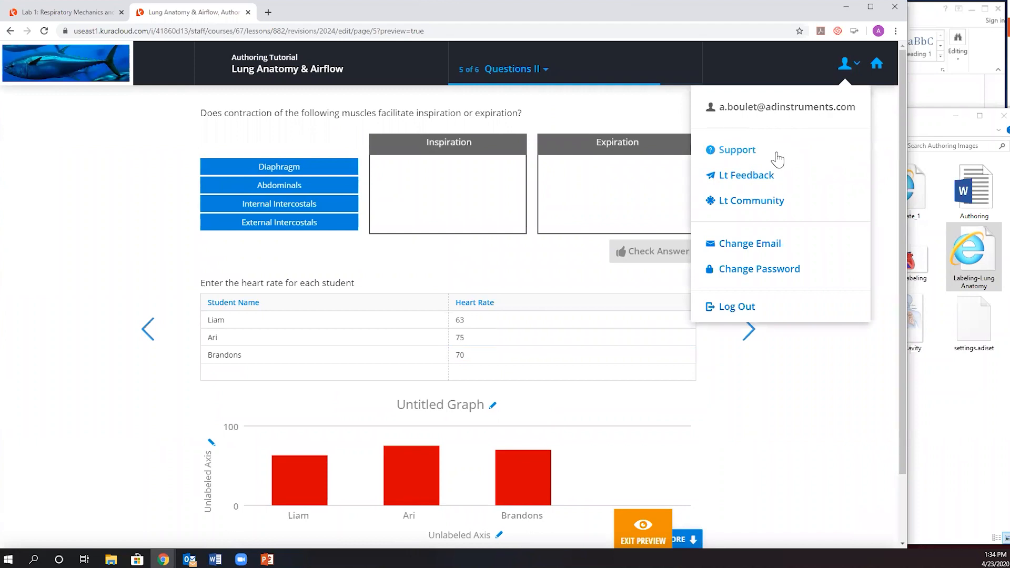